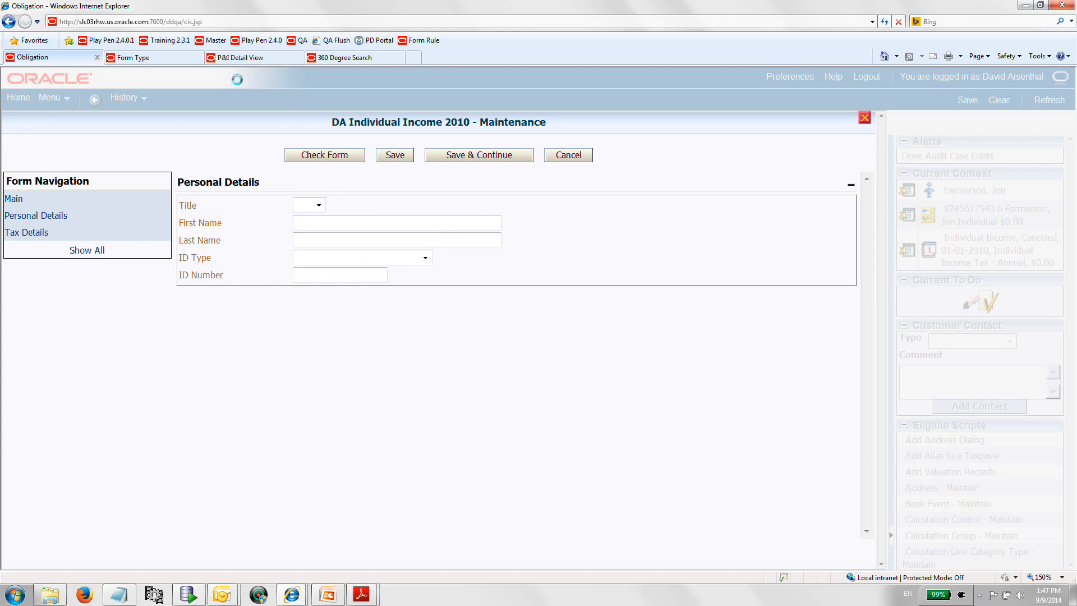
Enter the taxpayer's first and last name in the form's Personal Details section.
click(326, 58)
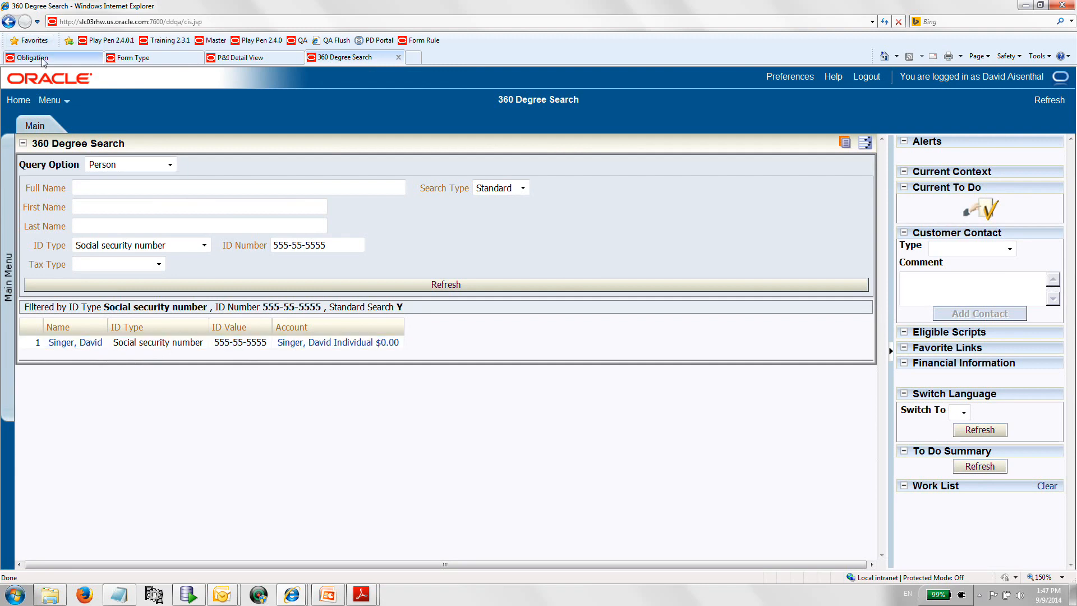
click(66, 58)
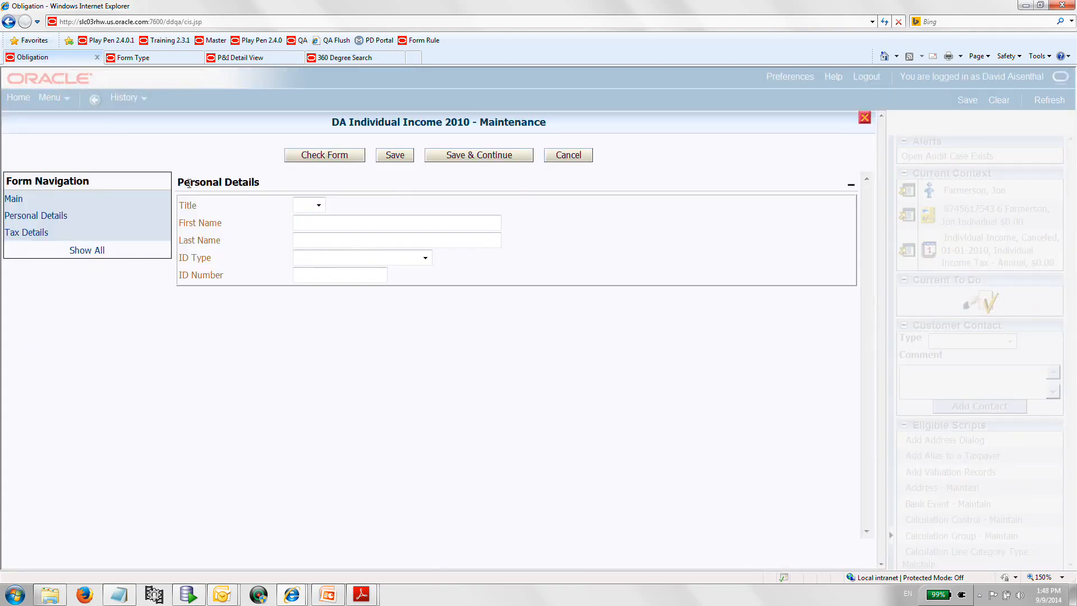
click(326, 221)
key(Tab)
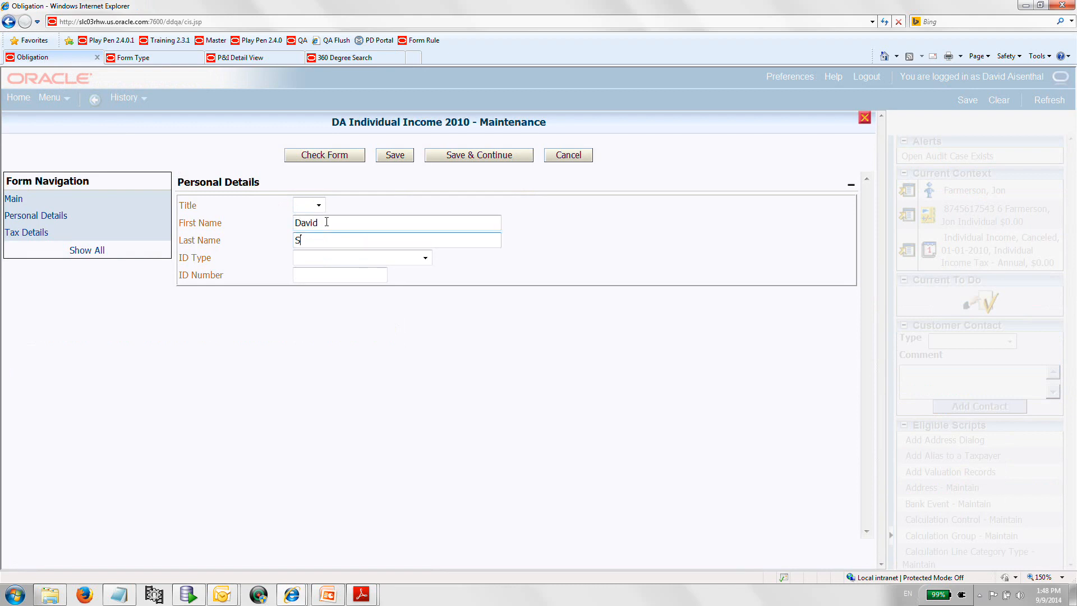
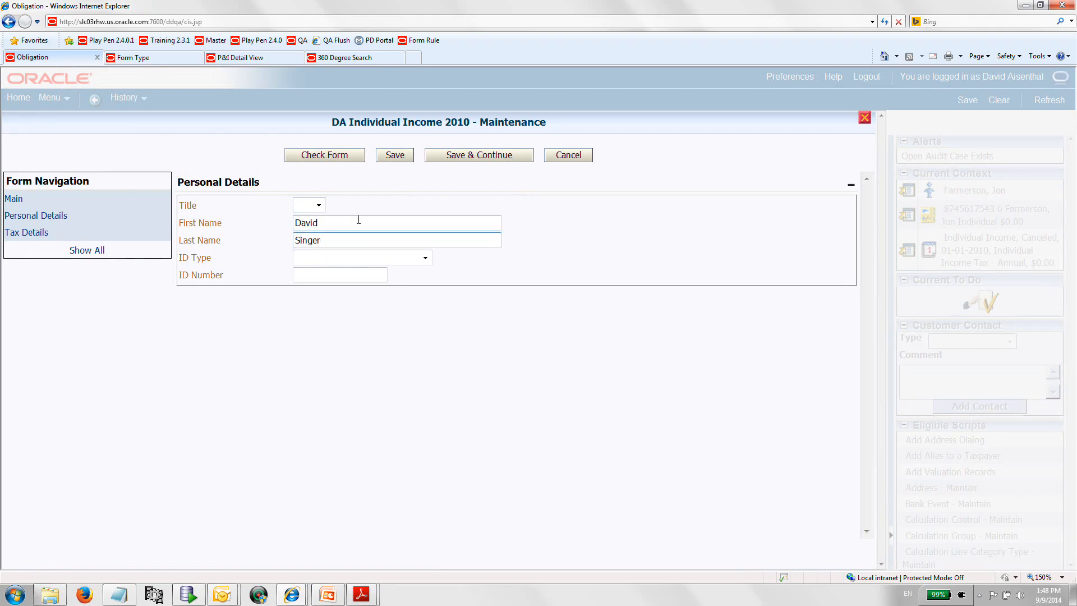
Set ID Type to Social security number, fill in the taxpayer's ID number, and save the form.
click(425, 257)
click(408, 357)
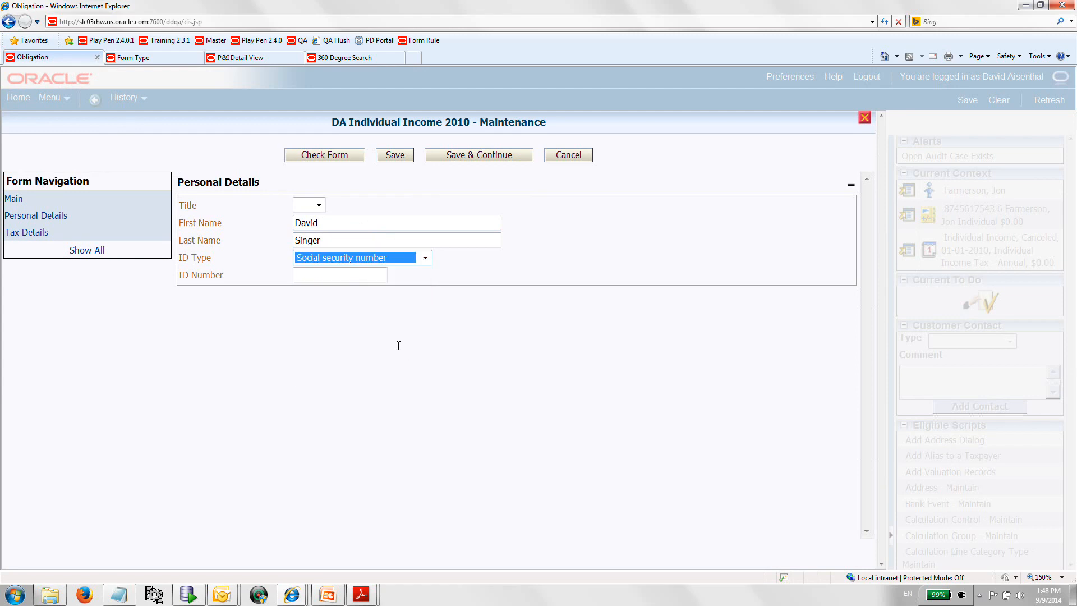
click(338, 276)
text(555-)
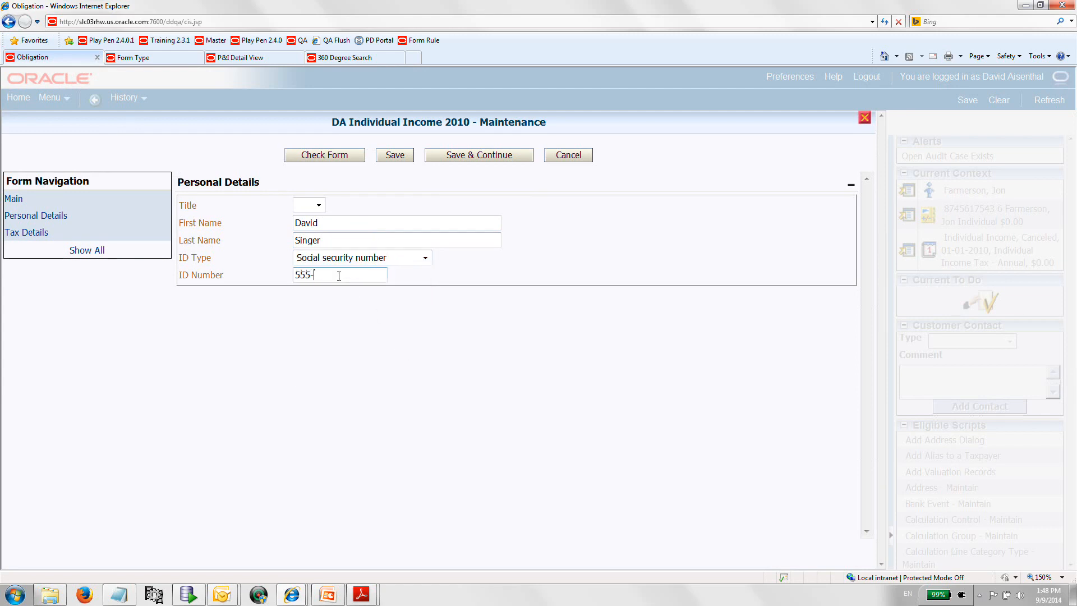
text(55-5555)
click(395, 160)
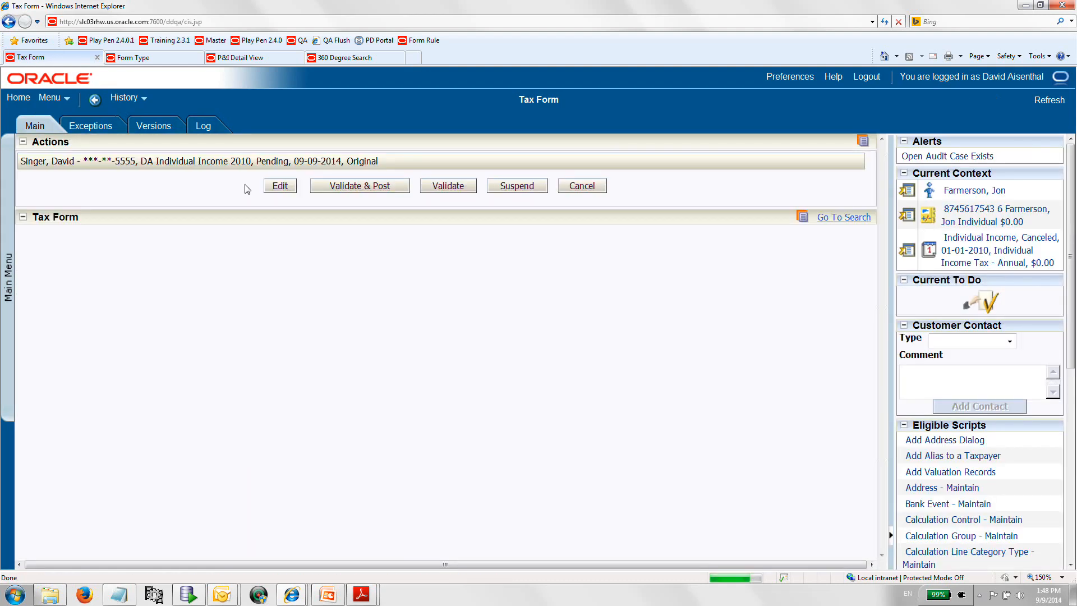
click(279, 188)
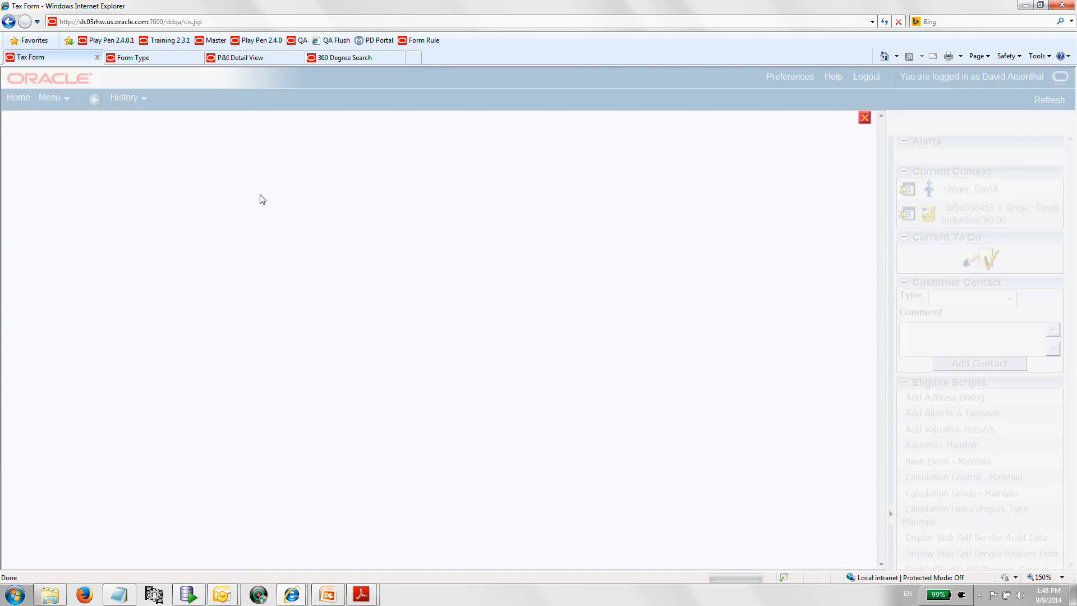
click(39, 235)
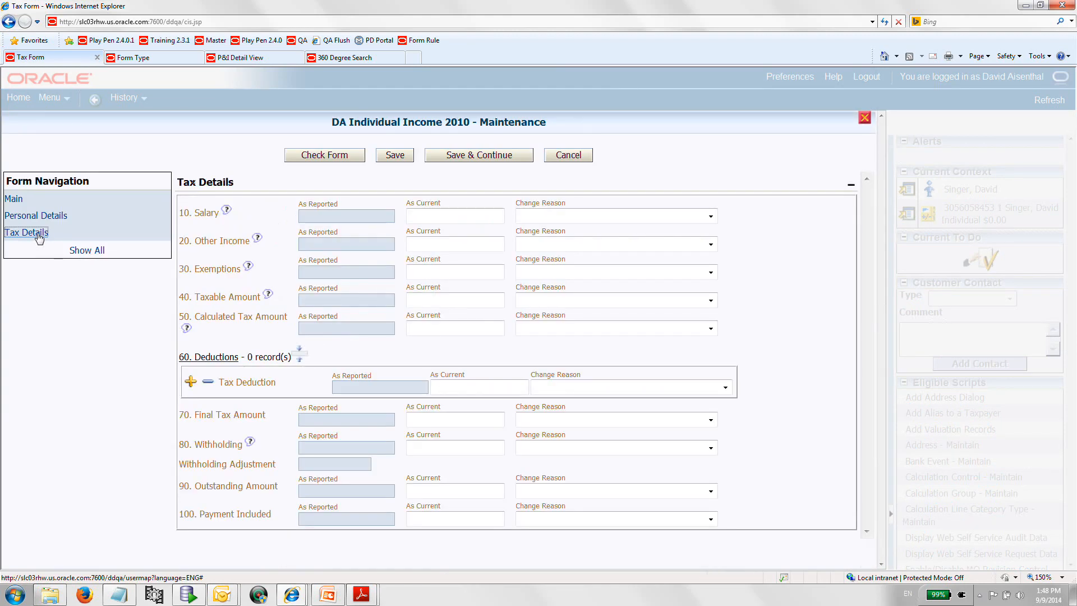
click(16, 201)
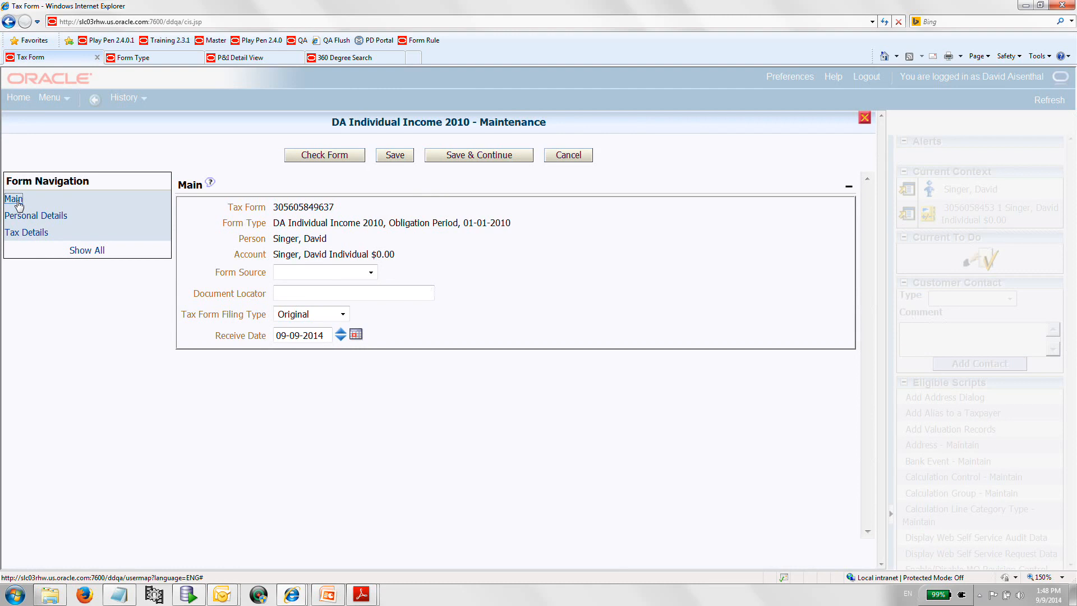
click(550, 158)
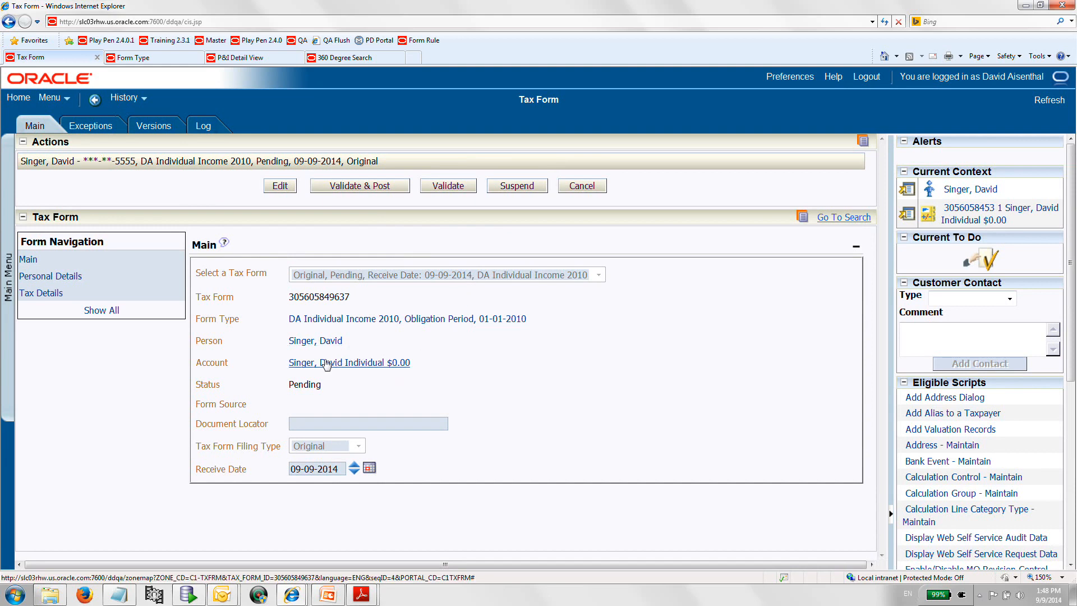
Search the tax forms by the taxpayer's full name.
click(359, 58)
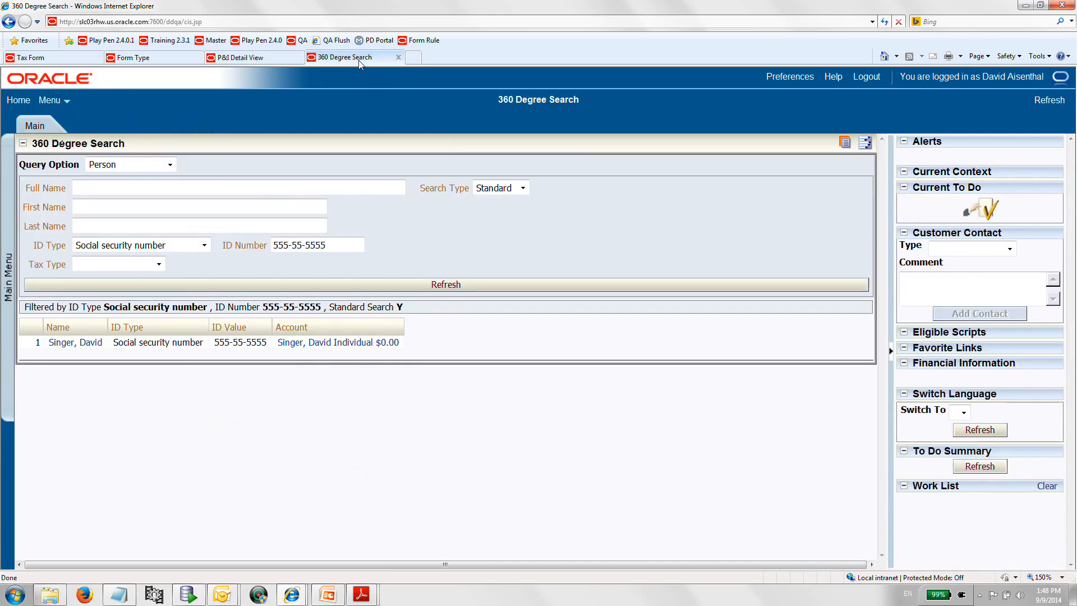
click(87, 60)
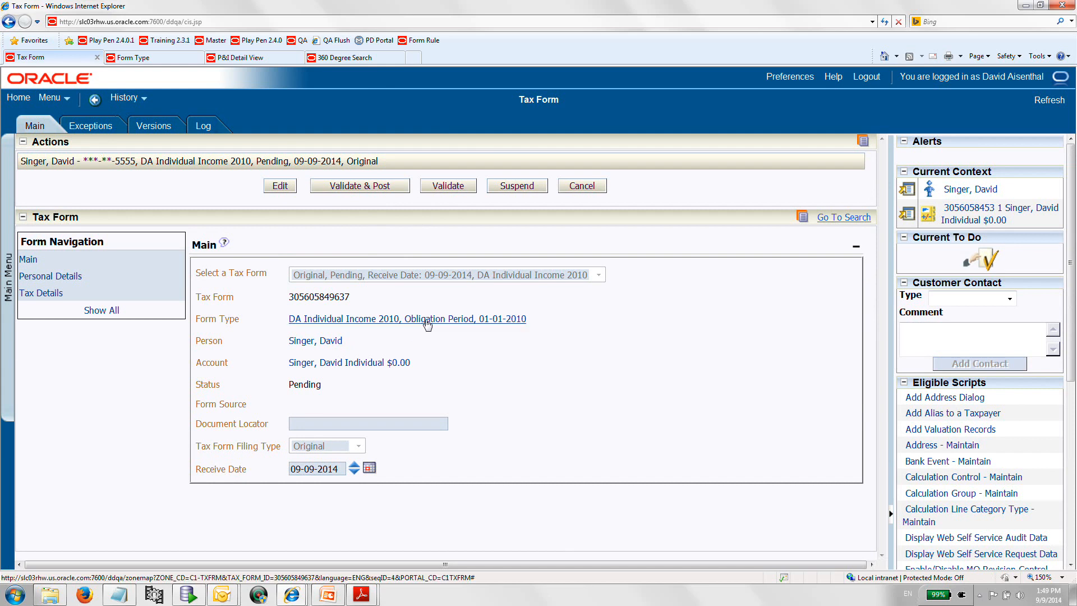
click(857, 220)
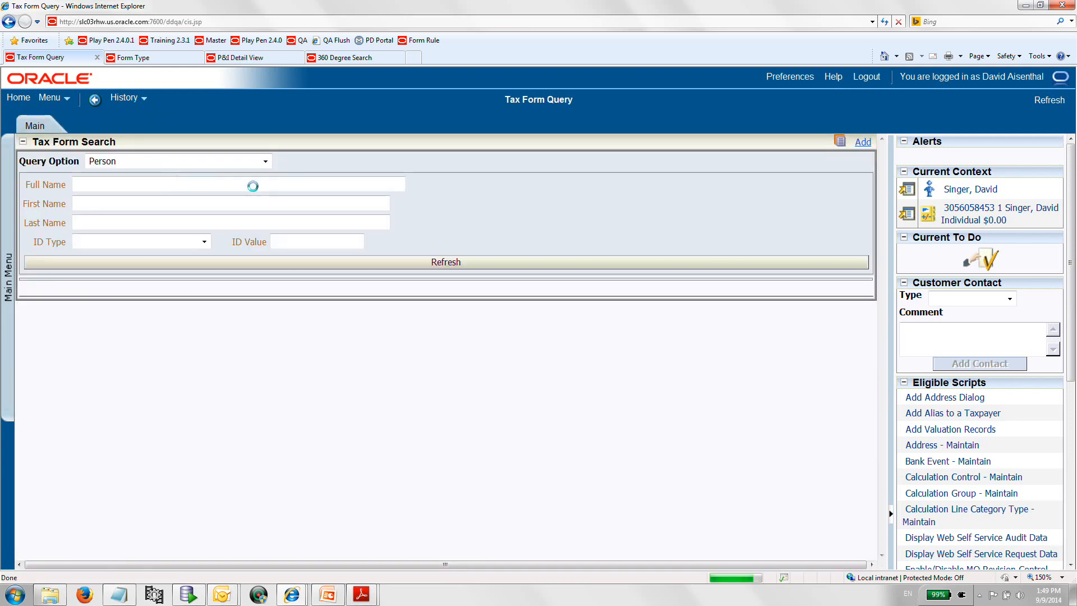
click(128, 181)
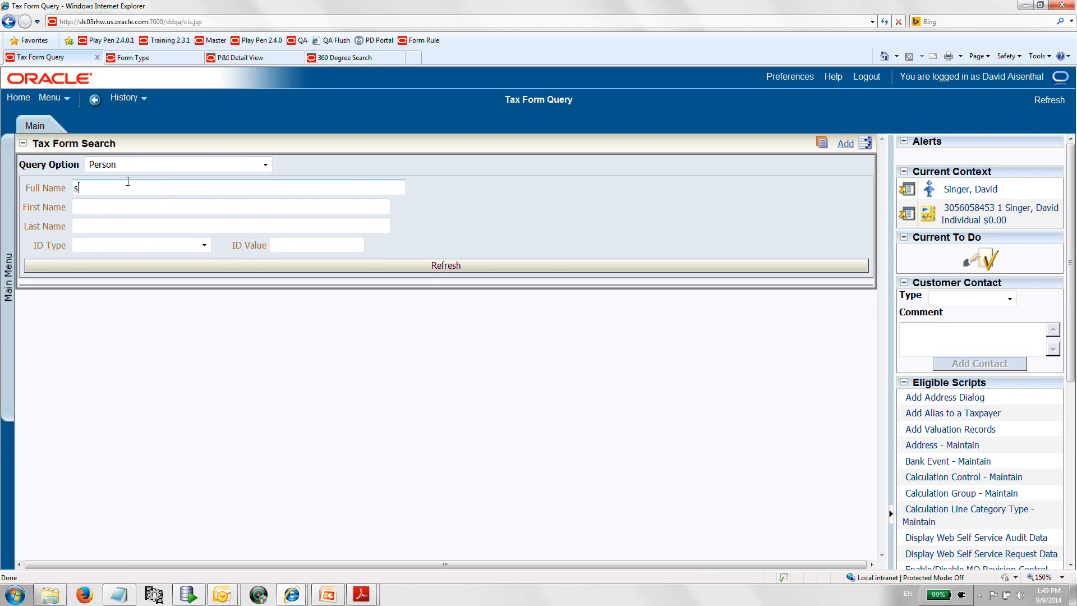
text(singer)
key(Return)
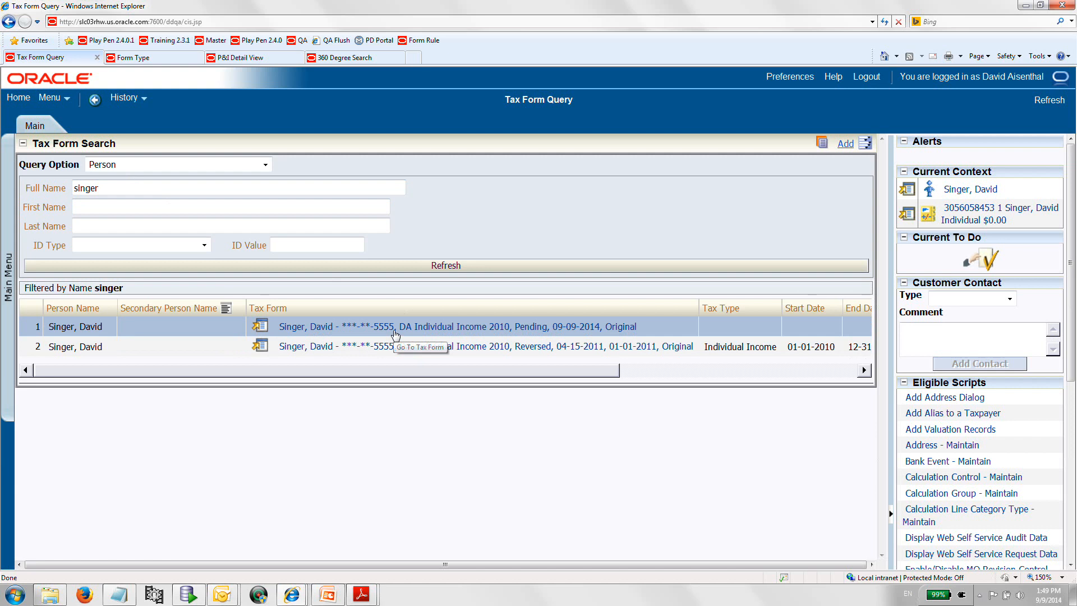
Review the form type's Pre-processing rule group and its form rules.
click(126, 63)
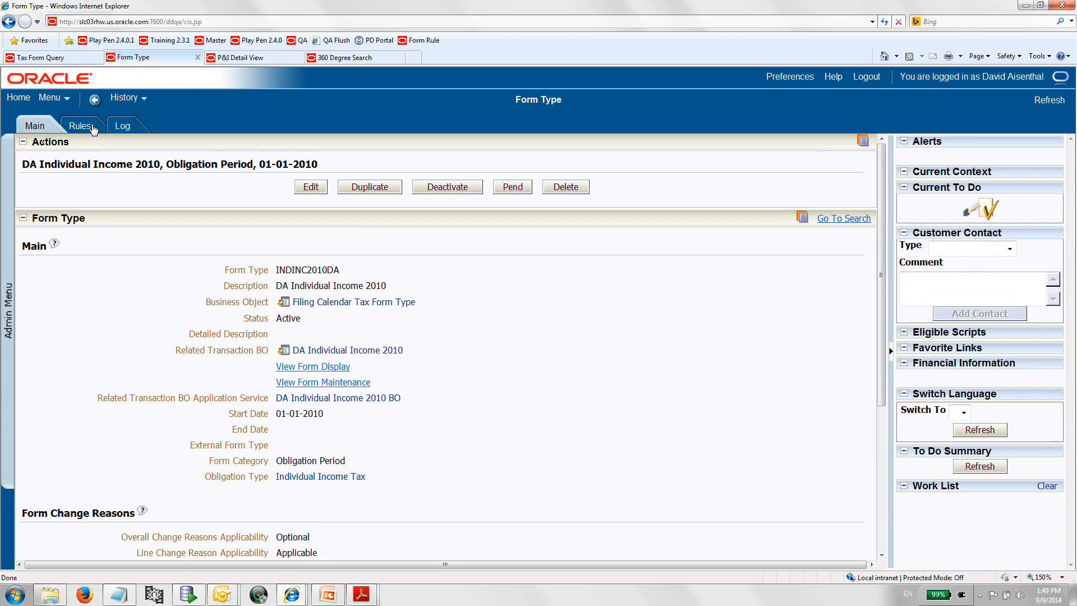
click(91, 127)
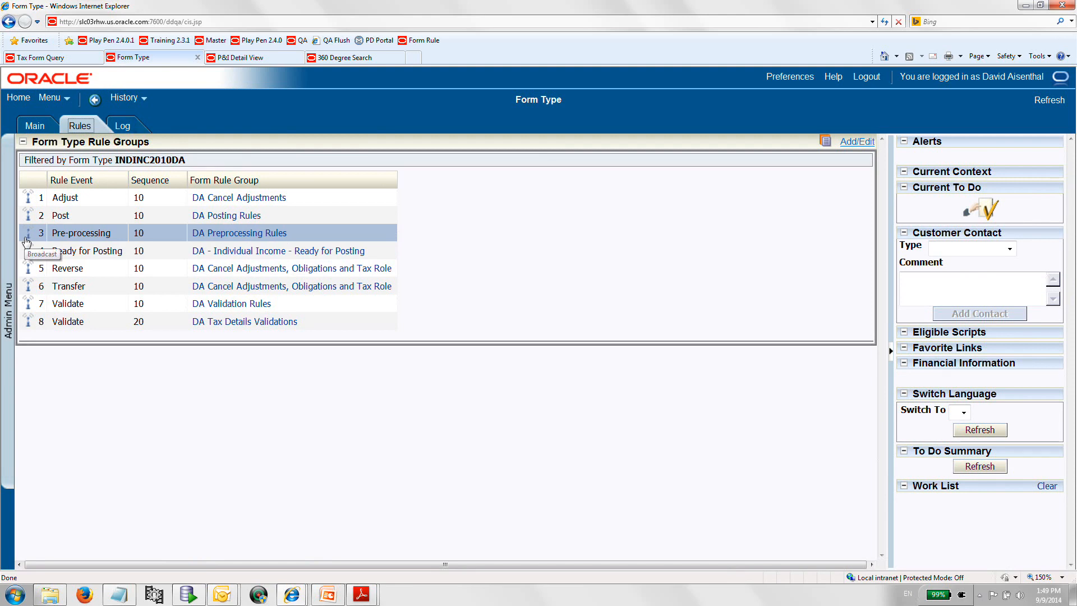
click(26, 237)
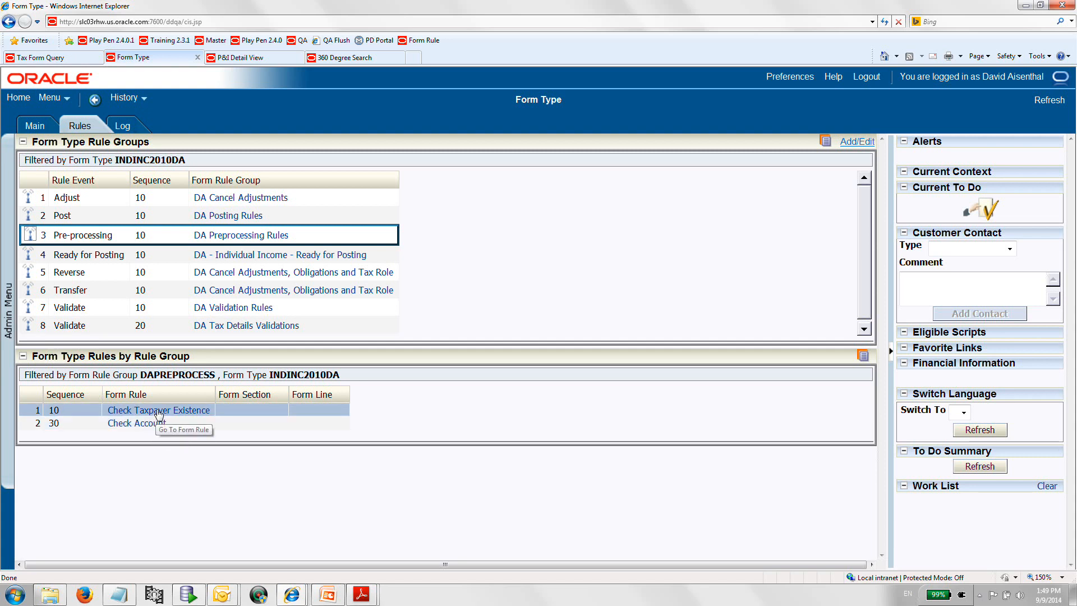
Open the pending tax form's Tax Details for editing and set Salary to 100,000.
click(68, 58)
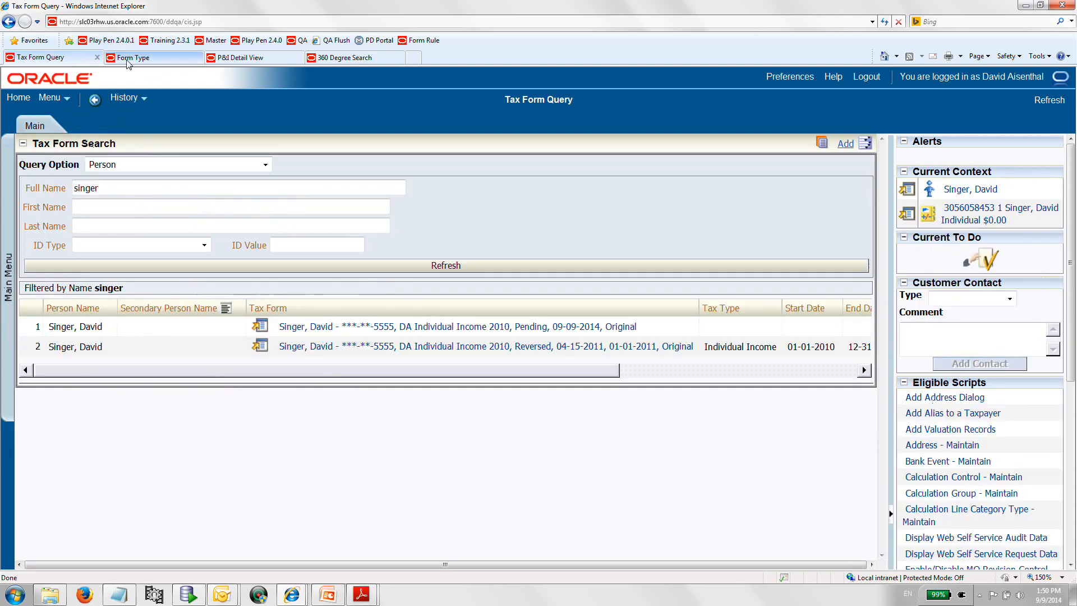
click(333, 326)
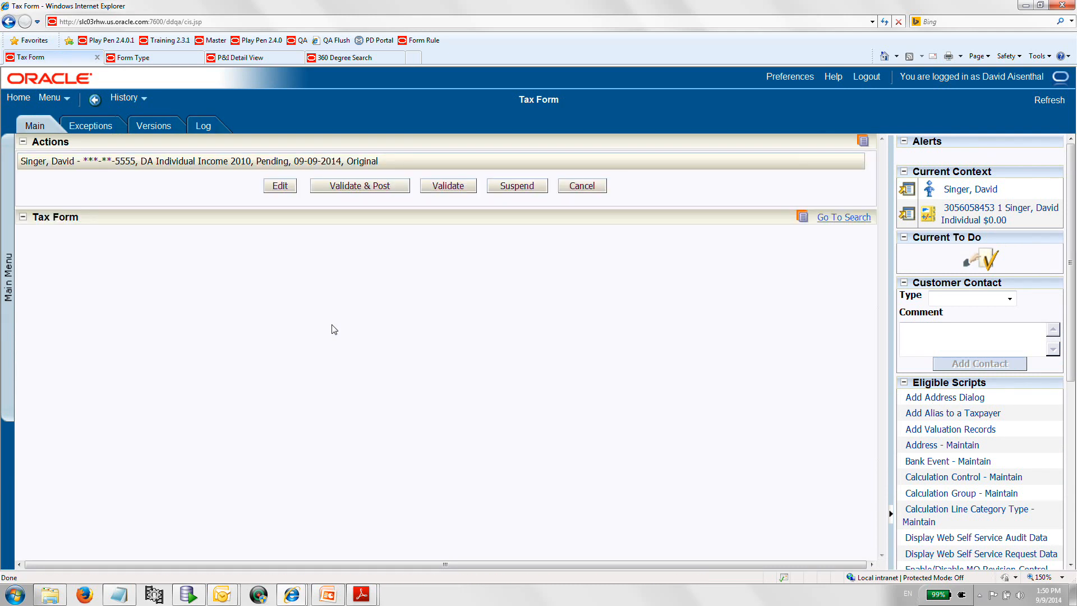
click(139, 57)
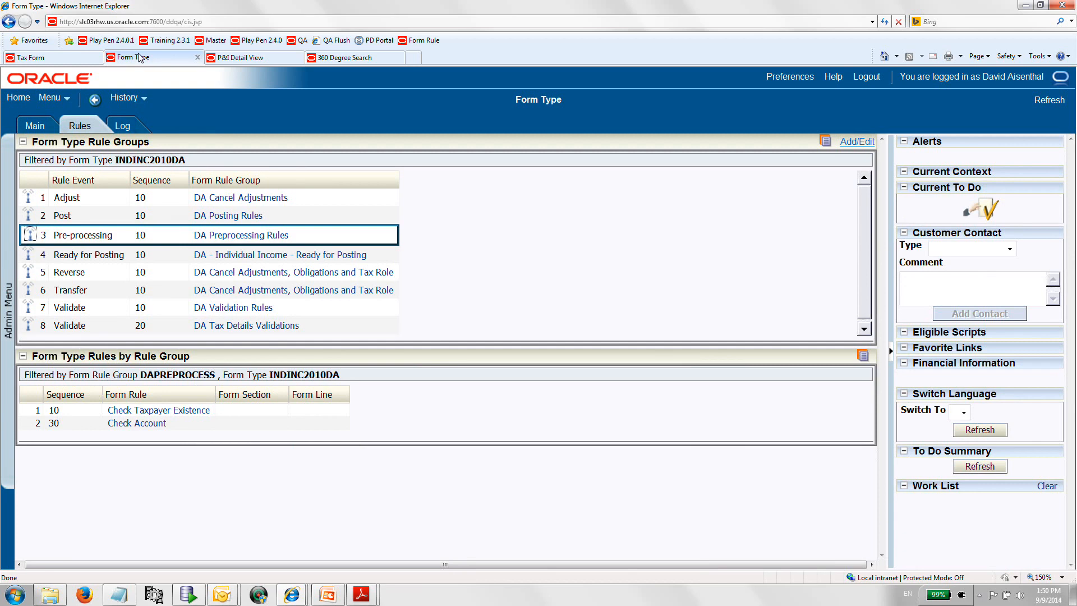
click(66, 58)
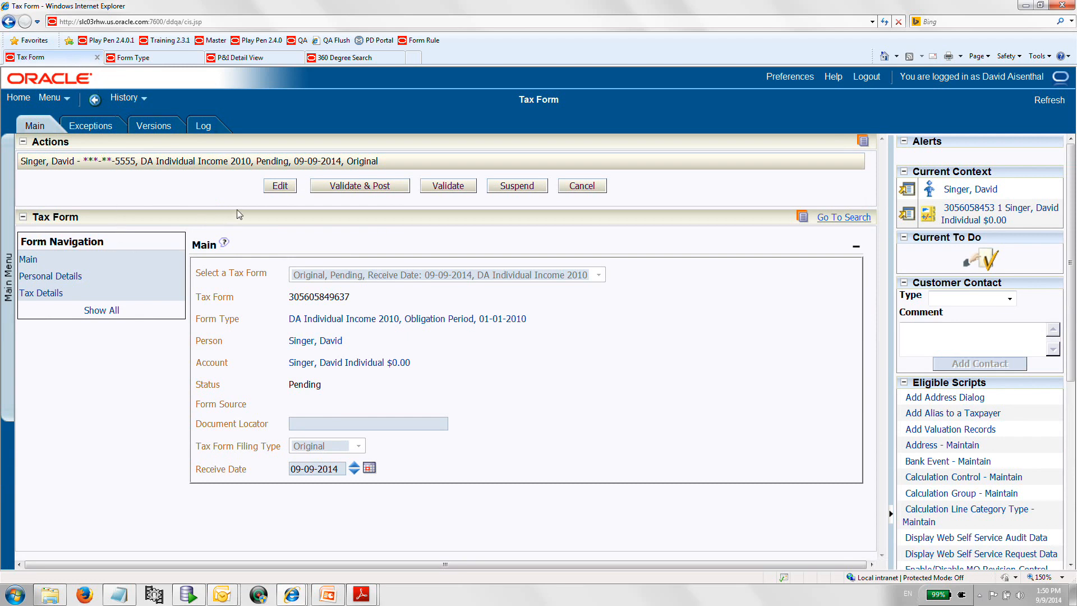
click(37, 296)
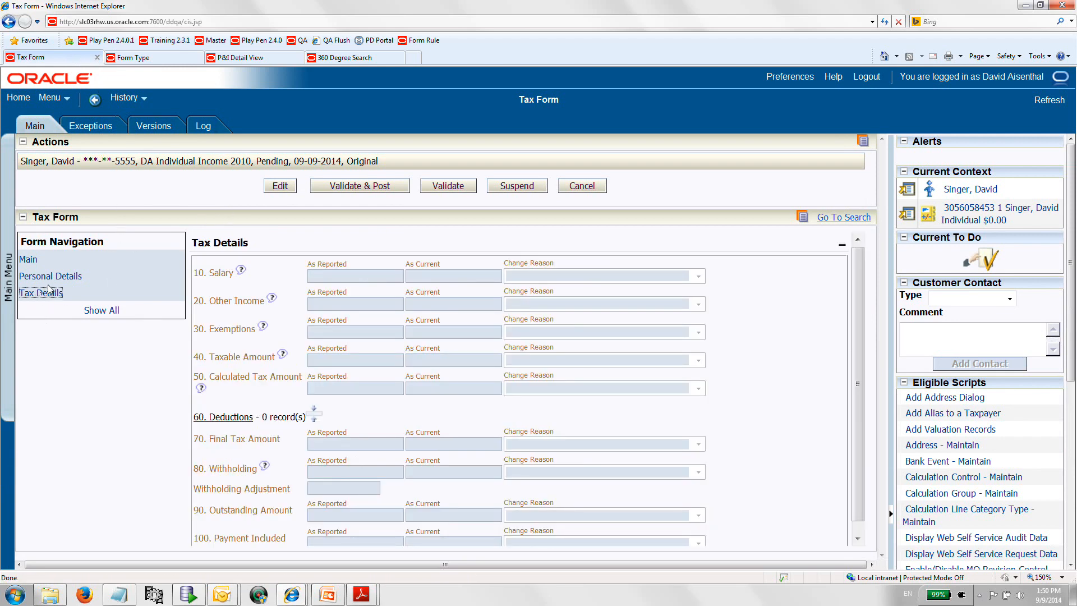
click(274, 190)
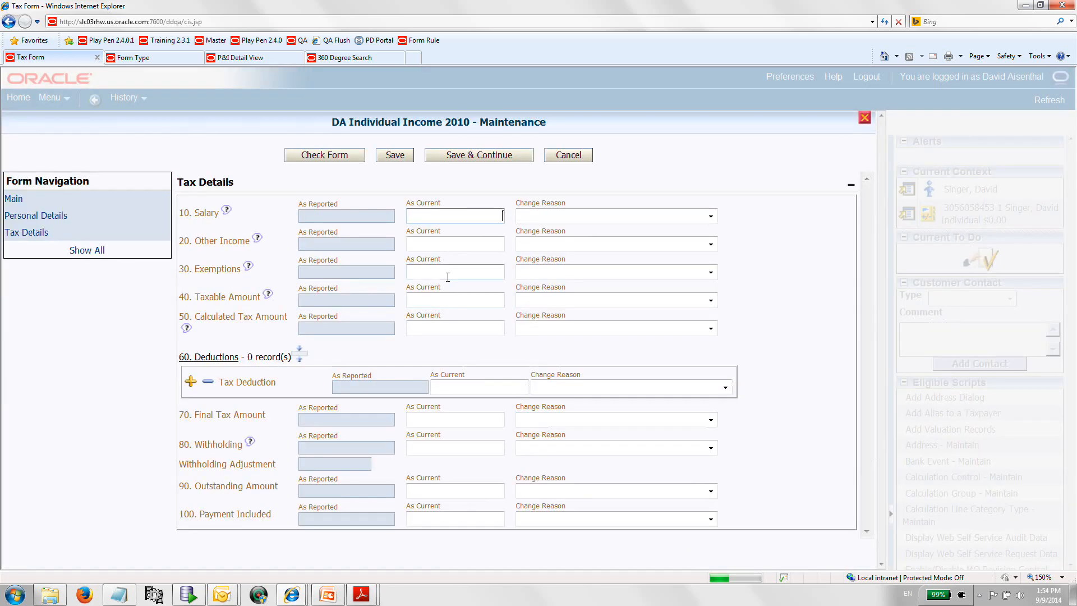
text(100,)
text(00)
text(000)
key(Tab)
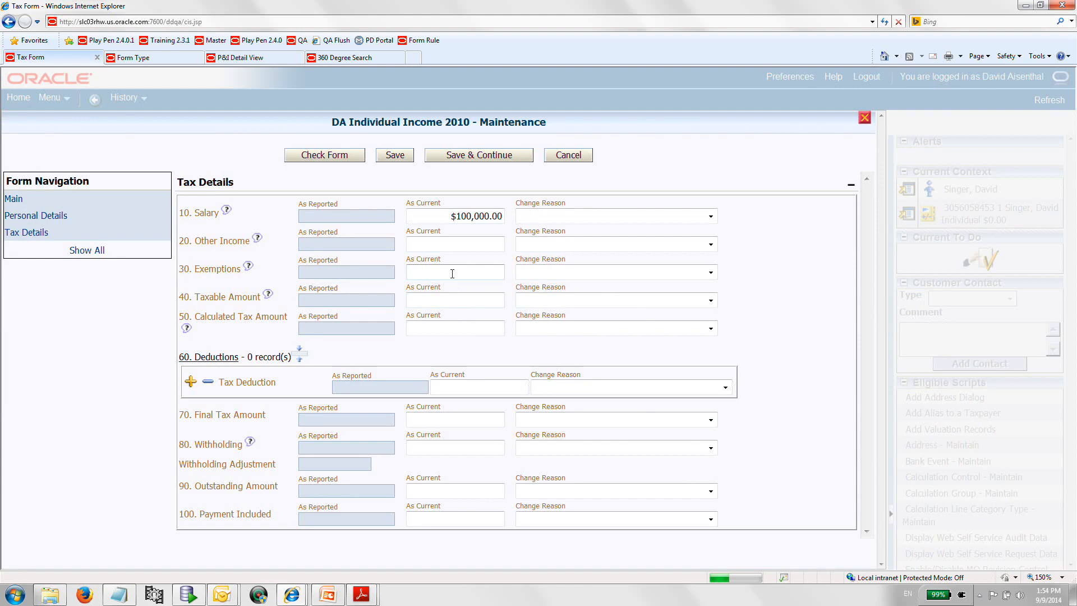
Set Other Income to 10,000 and Exemptions to 30,000.
click(460, 248)
text(1)
text(0,000)
click(470, 270)
text(30,000)
key(Tab)
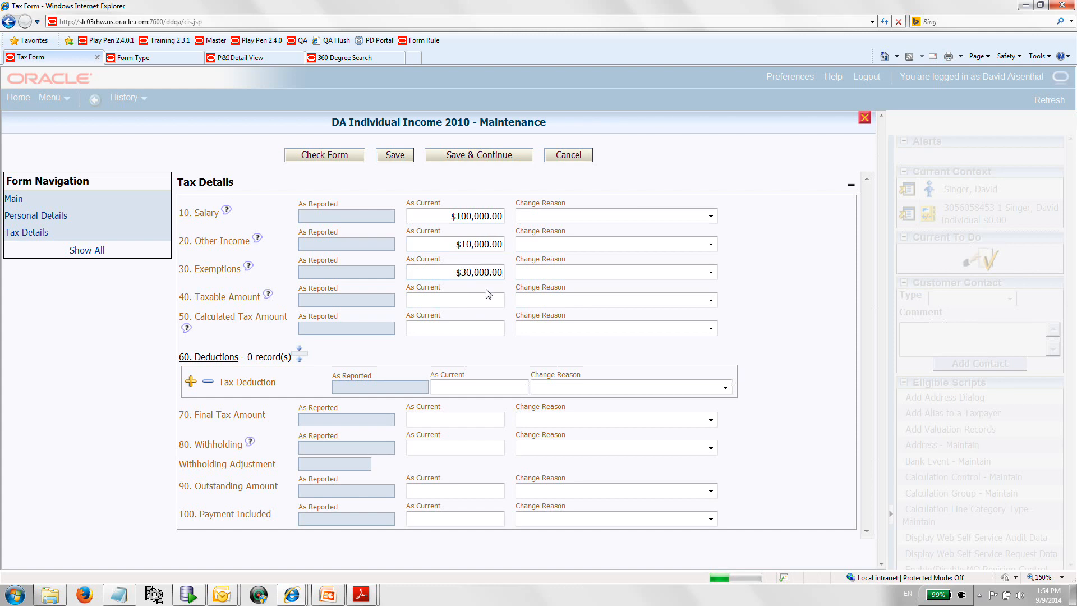
Correct Exemptions to 3000 and set Taxable Amount to 107000.
click(476, 273)
text(3000)
key(Tab)
text(1,070,000)
key(Tab)
click(472, 303)
text(107000)
Save the edited tax details.
click(487, 324)
click(407, 161)
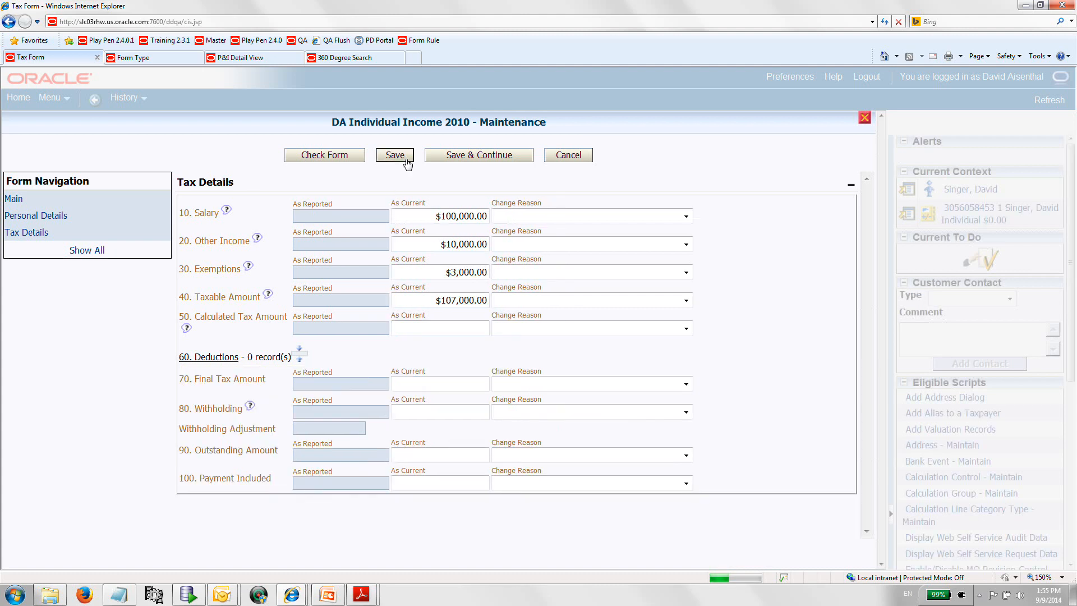
click(407, 161)
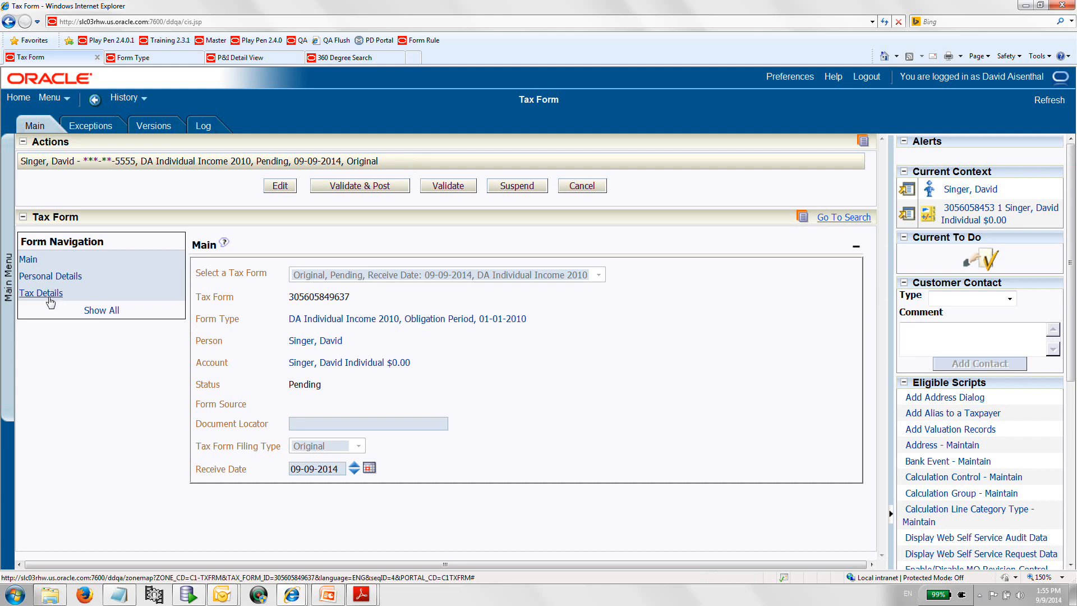
Validate & Post the tax form after checking its tax details.
click(49, 301)
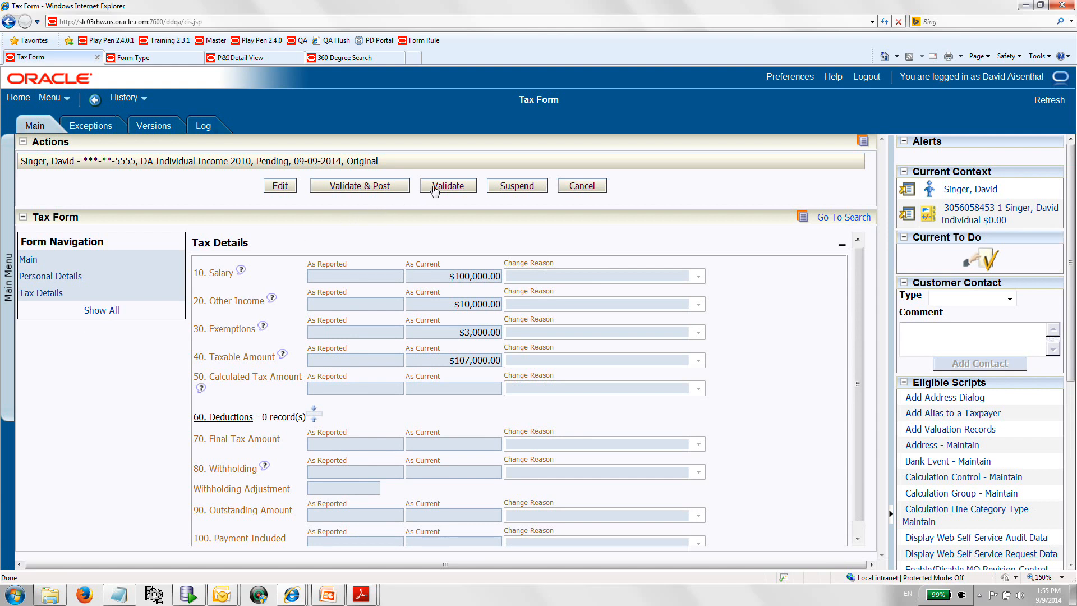
click(385, 193)
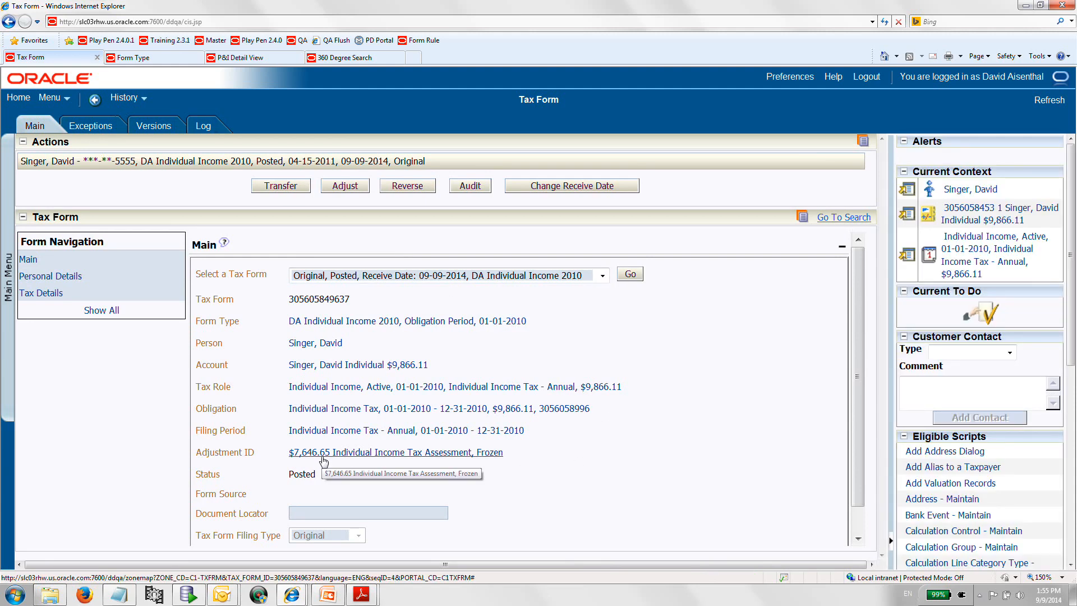
Review the posted form's Tax Details, Personal Details and Main sections, then open P&I Detail View.
click(36, 293)
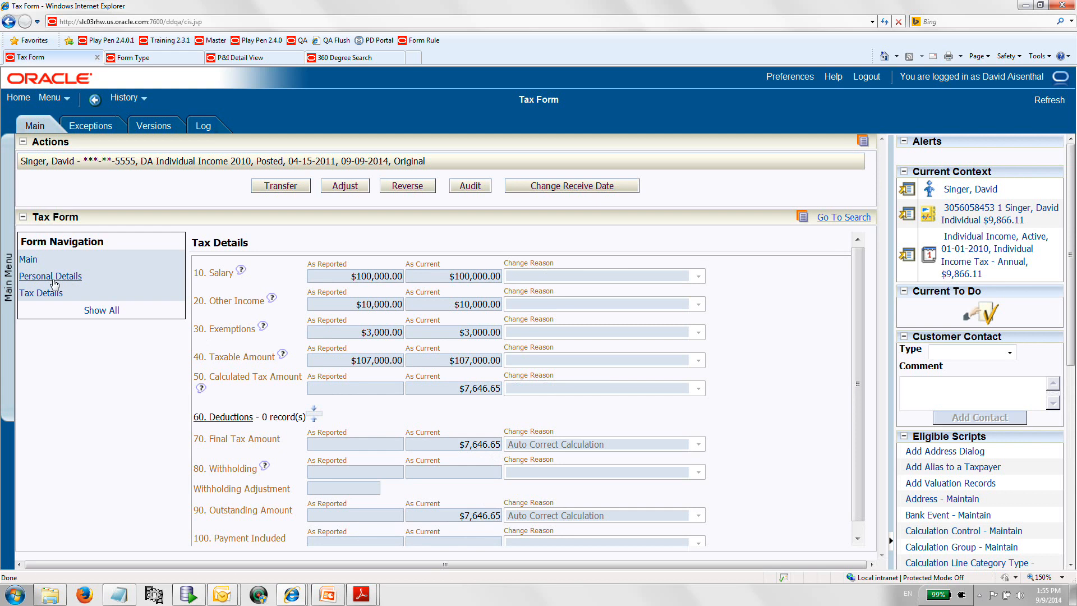
click(73, 279)
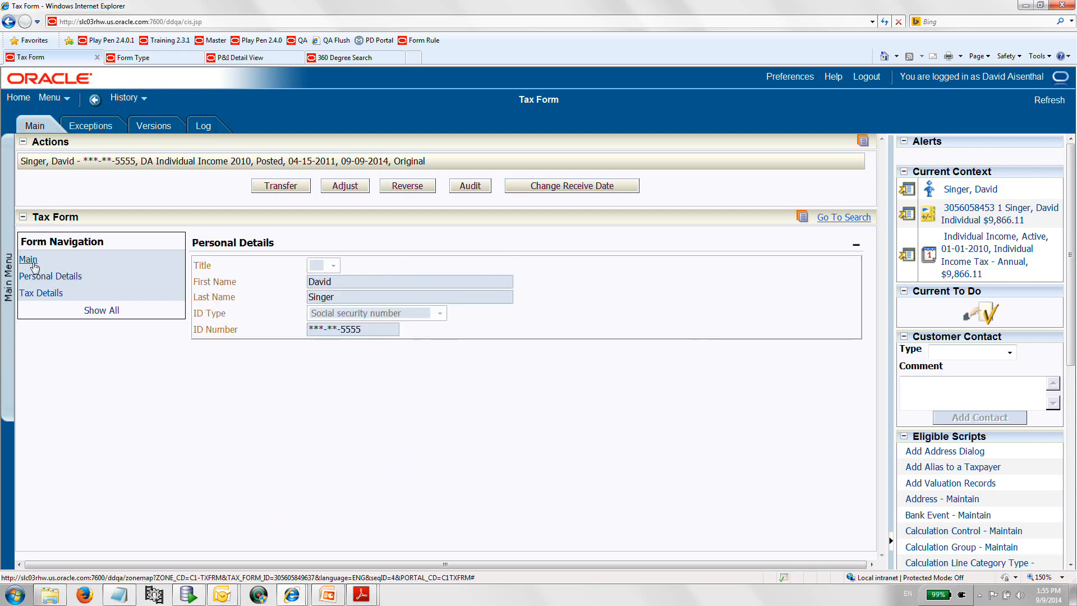
click(31, 259)
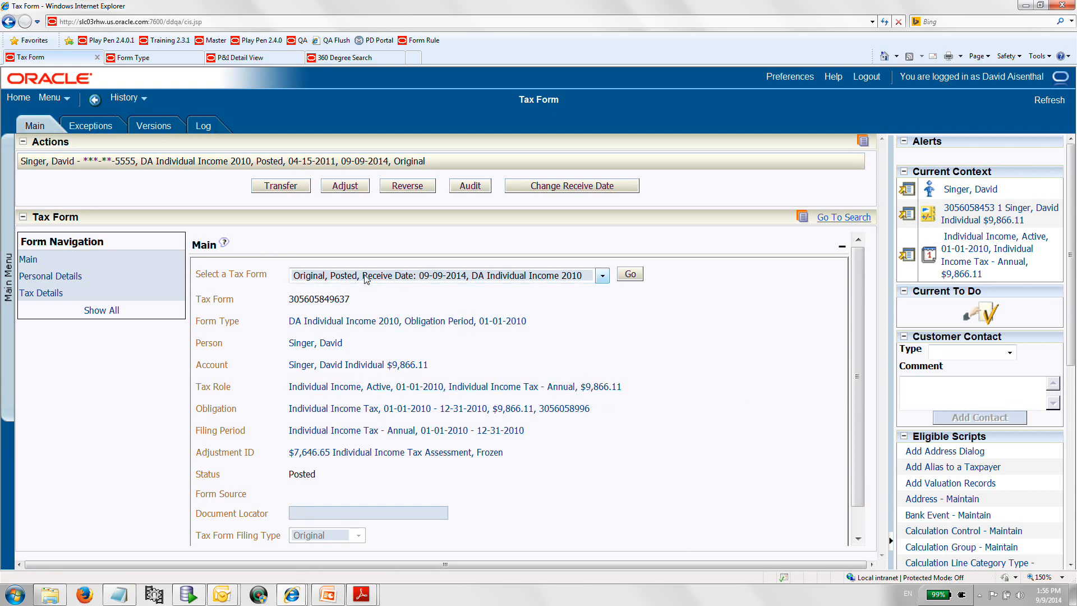
click(238, 59)
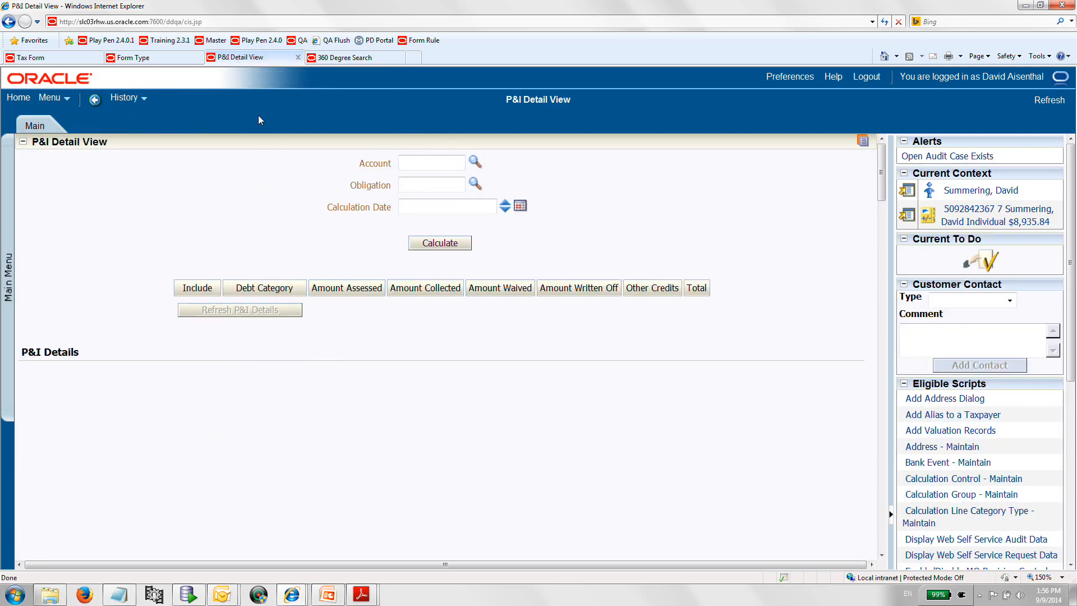
click(45, 58)
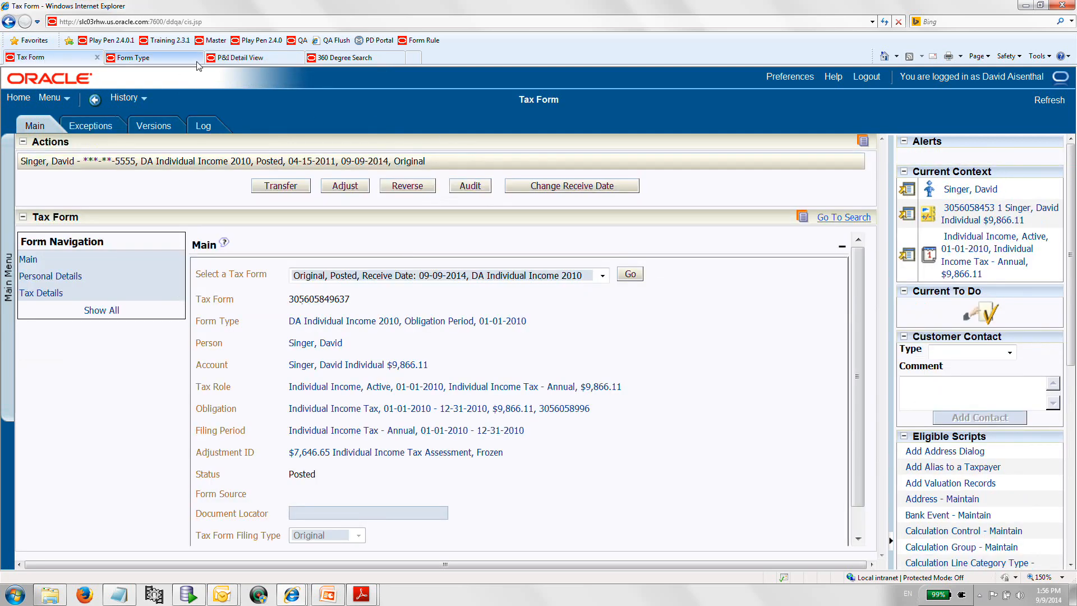
click(247, 57)
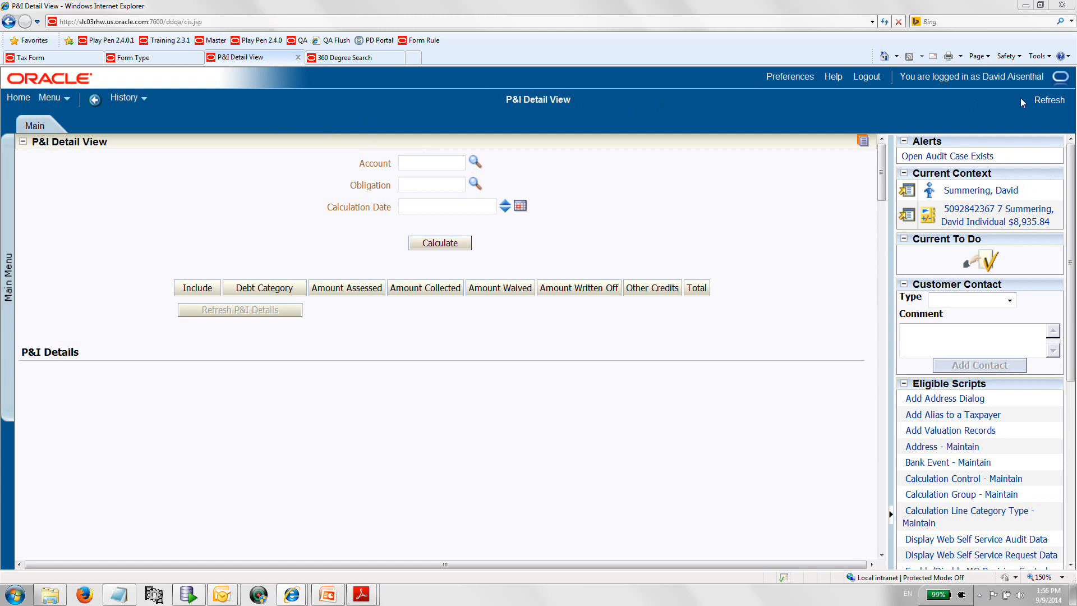
click(1040, 104)
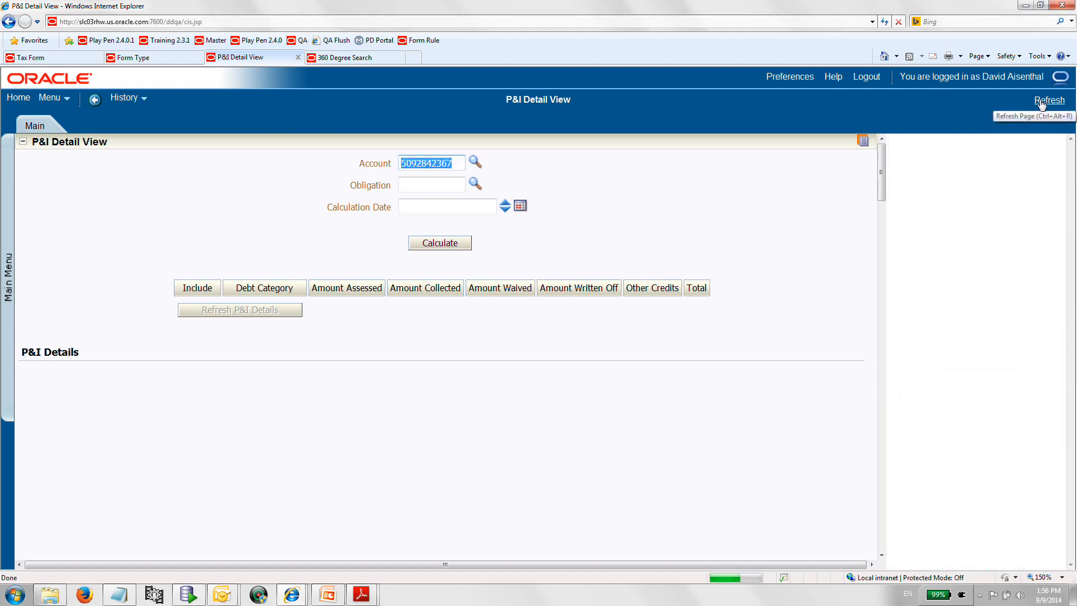
click(473, 164)
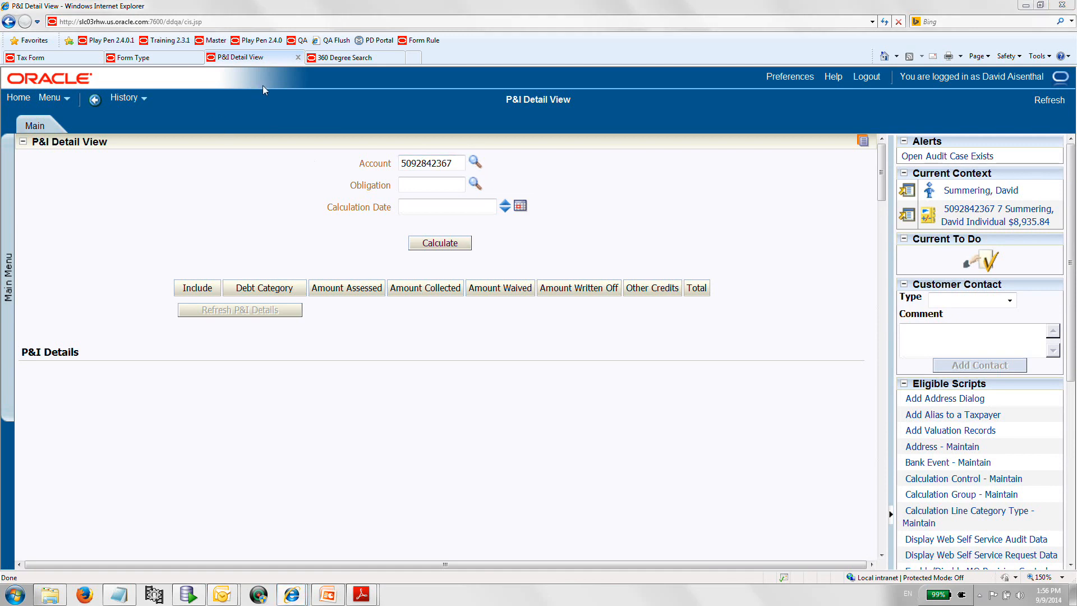
click(165, 62)
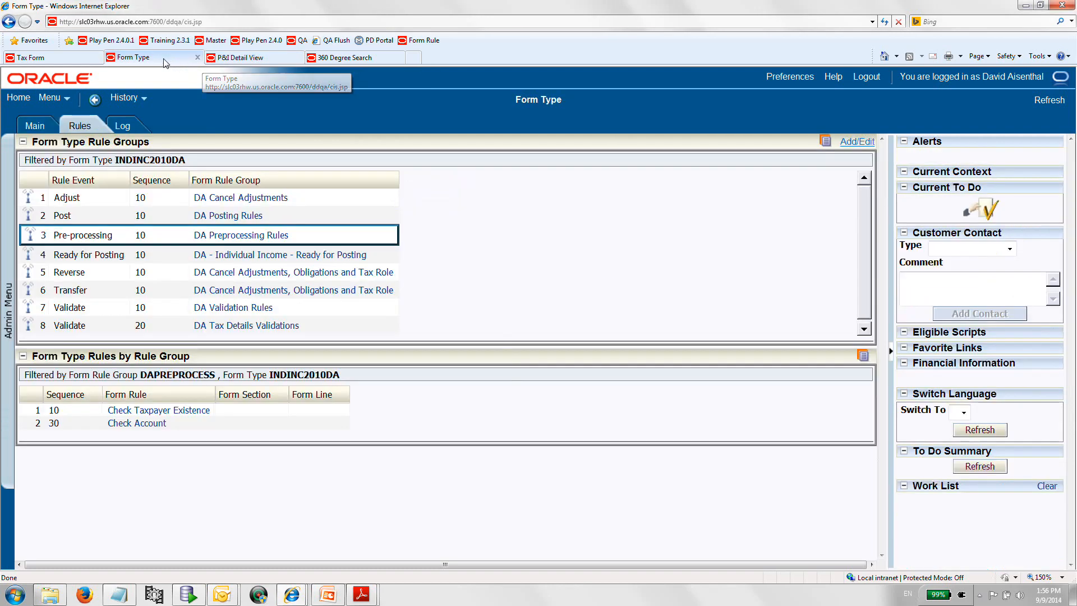
click(234, 61)
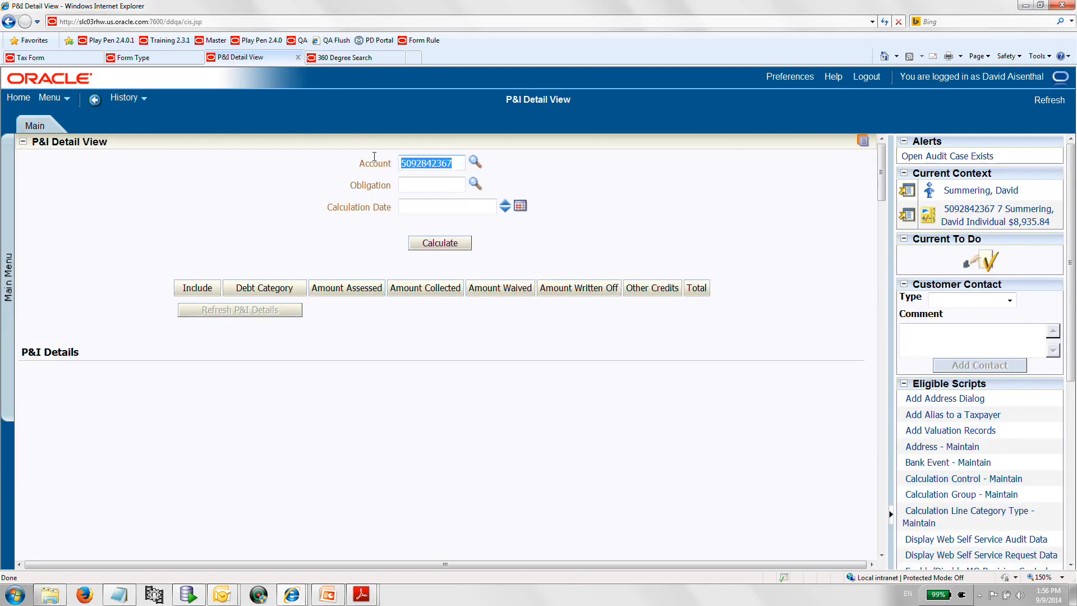
Clear the account, reopen P&I Detailed View and search for the taxpayer's account by person name.
key(BackSpace)
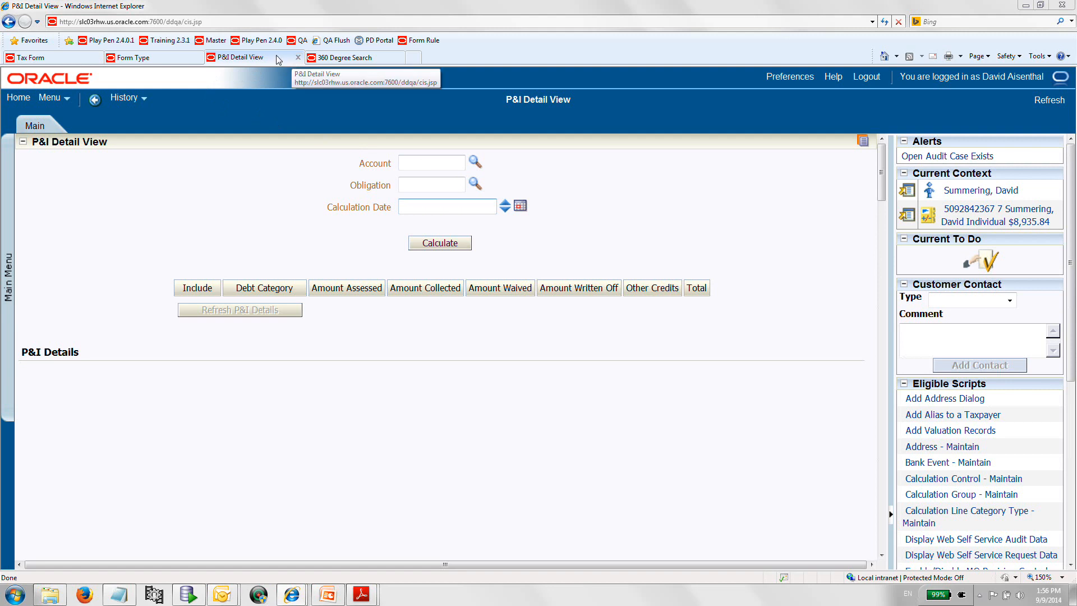
click(5, 212)
mouse_move(70, 251)
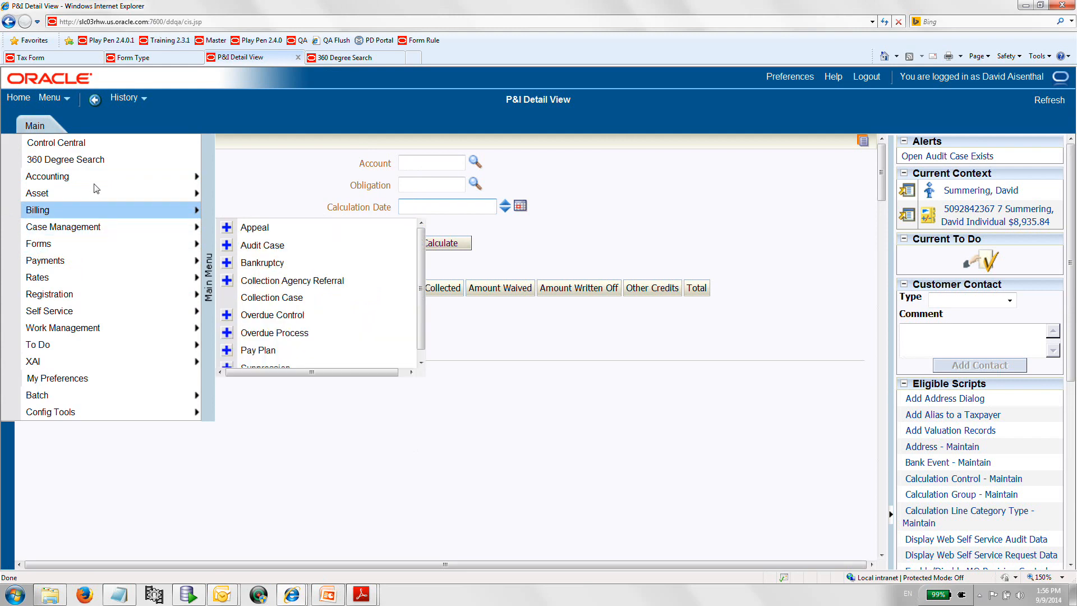
mouse_move(140, 176)
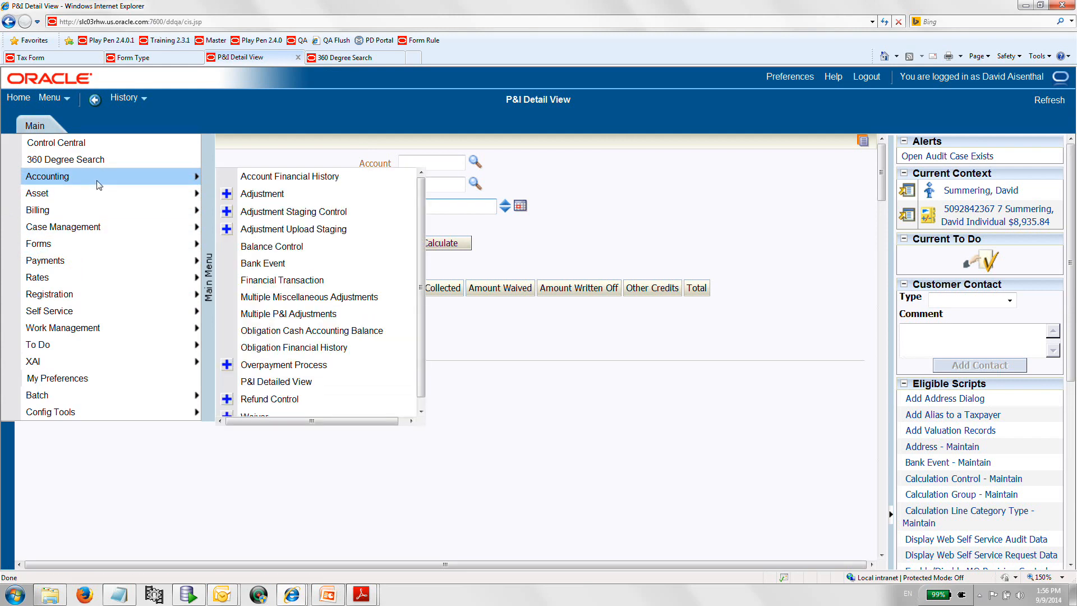
click(297, 381)
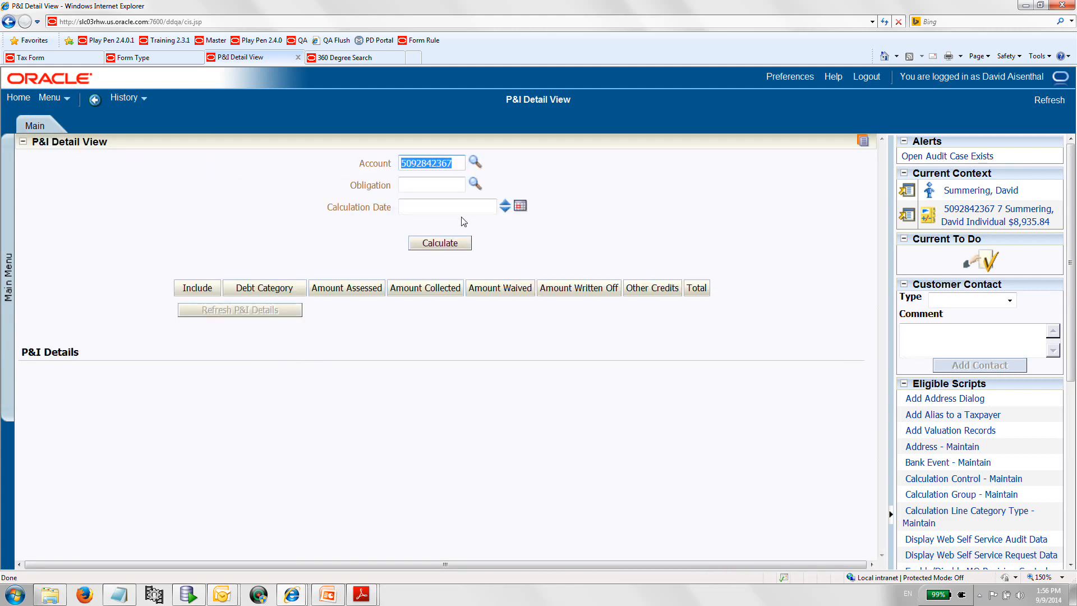
click(476, 166)
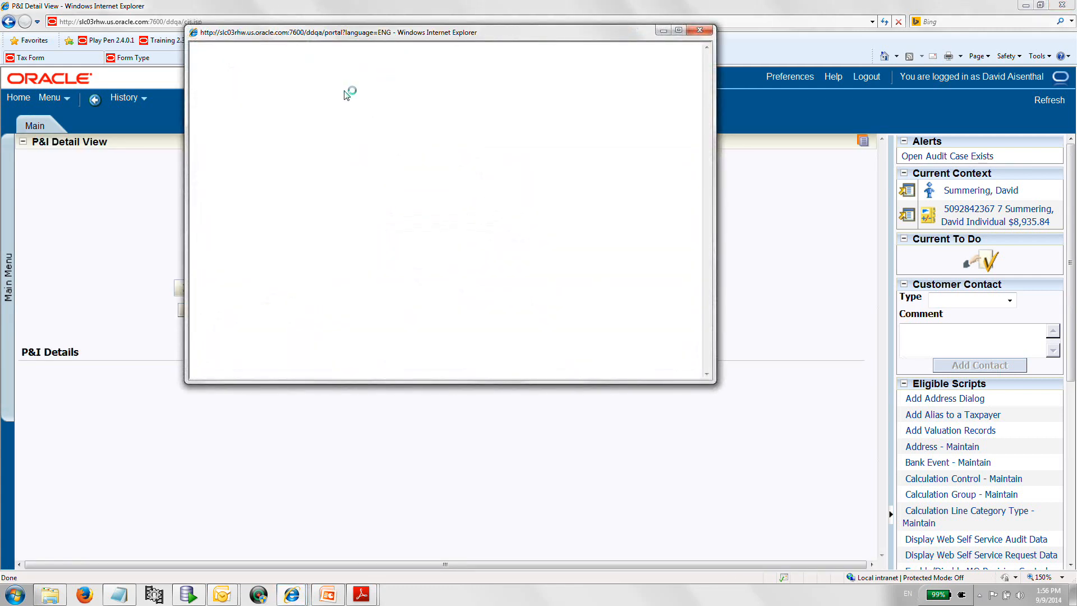
click(291, 79)
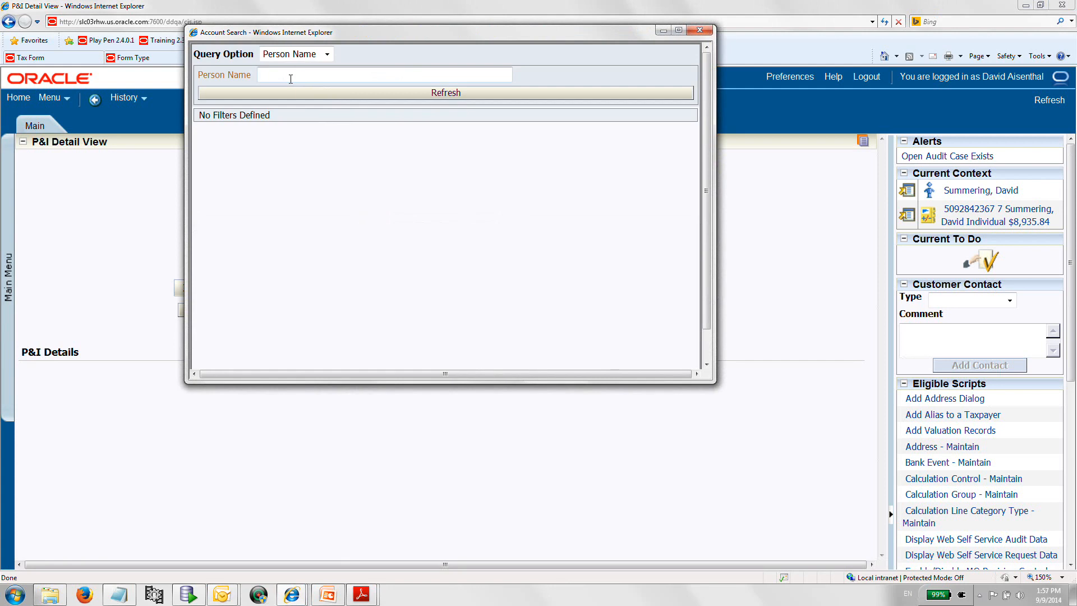
text(singer)
key(Return)
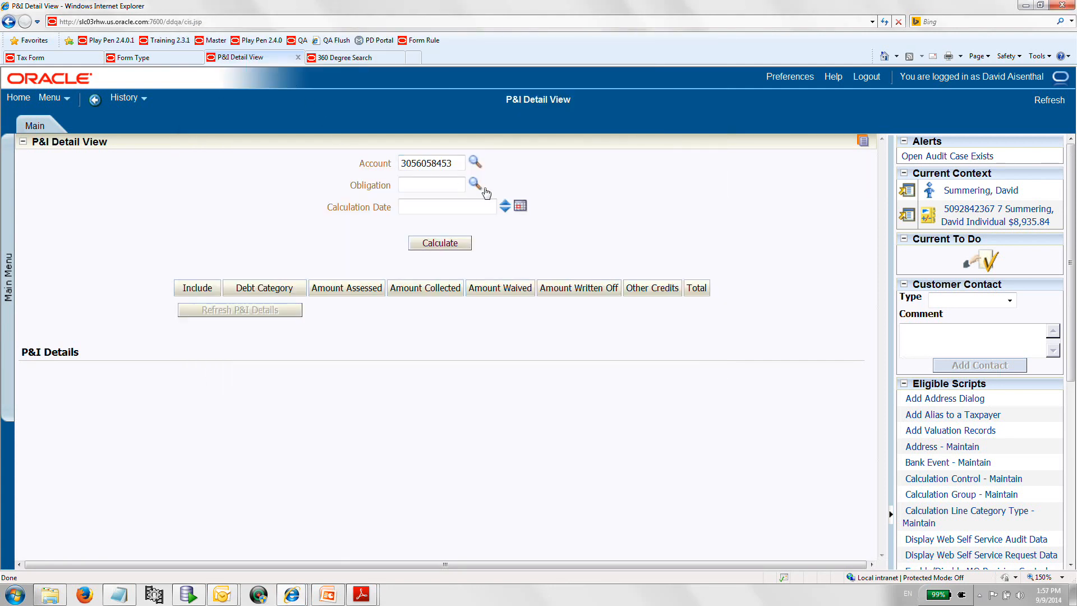
Select the account's obligation, set the calculation date to 09-09-2014 and calculate penalties and interest.
click(477, 185)
click(520, 206)
click(594, 309)
click(458, 244)
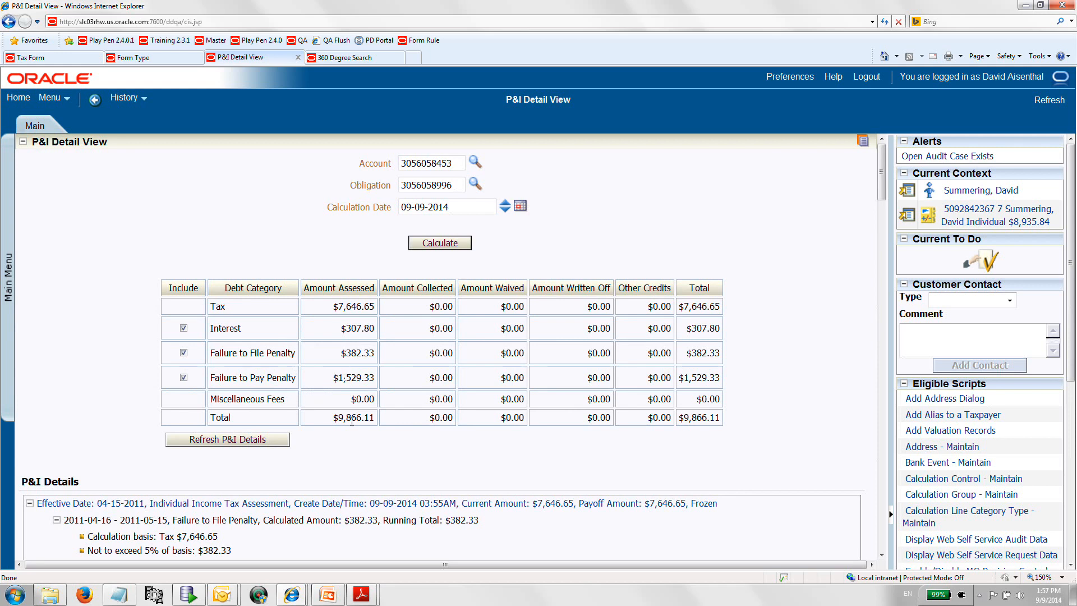
click(84, 62)
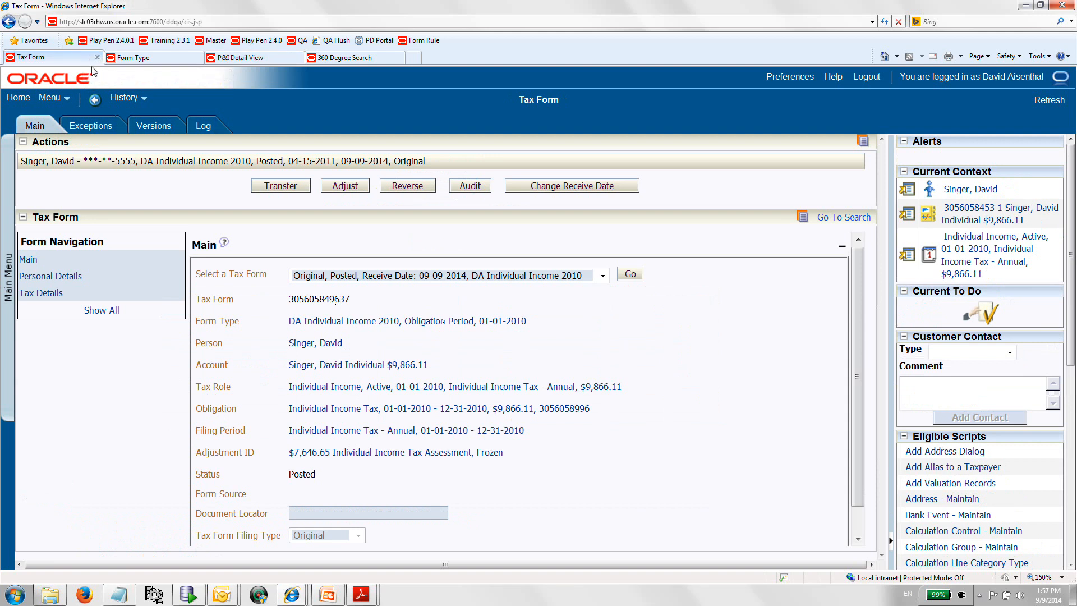
click(195, 58)
click(233, 59)
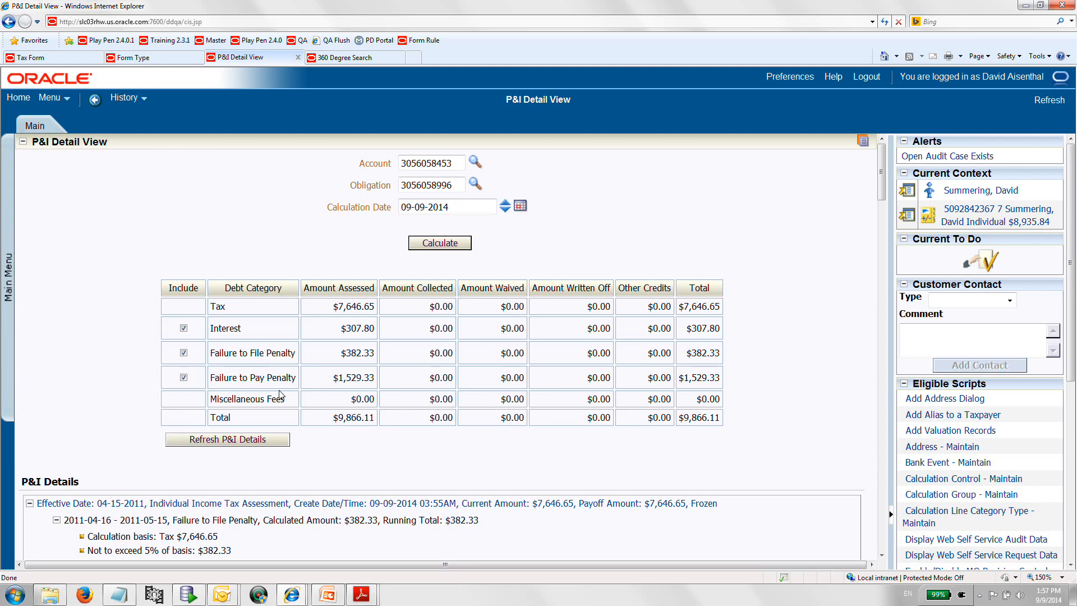
Change the posted tax form's receive date to 01-01-2011.
click(68, 60)
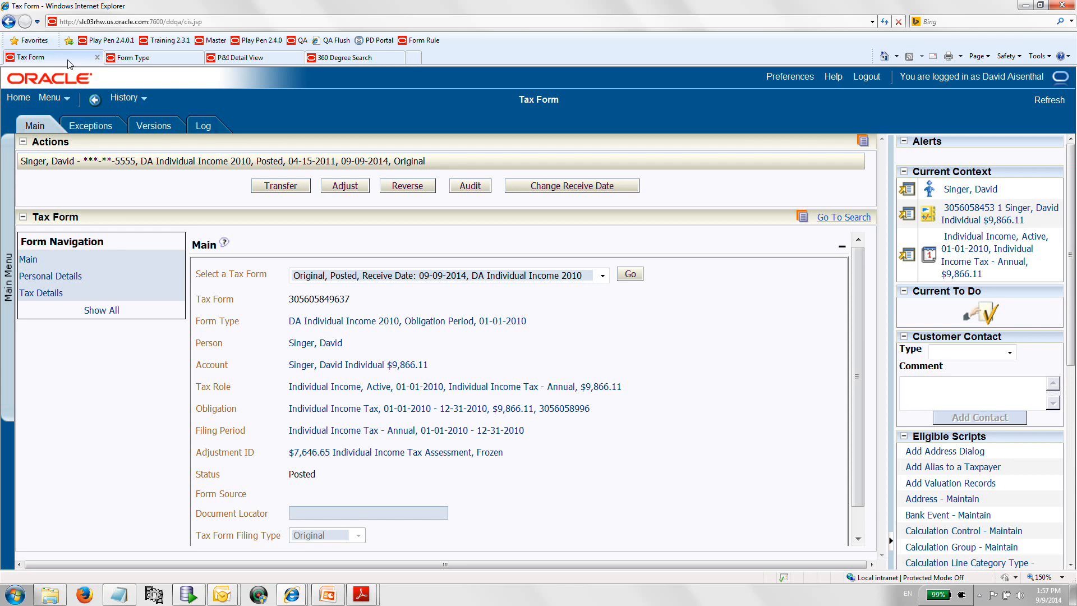
click(582, 194)
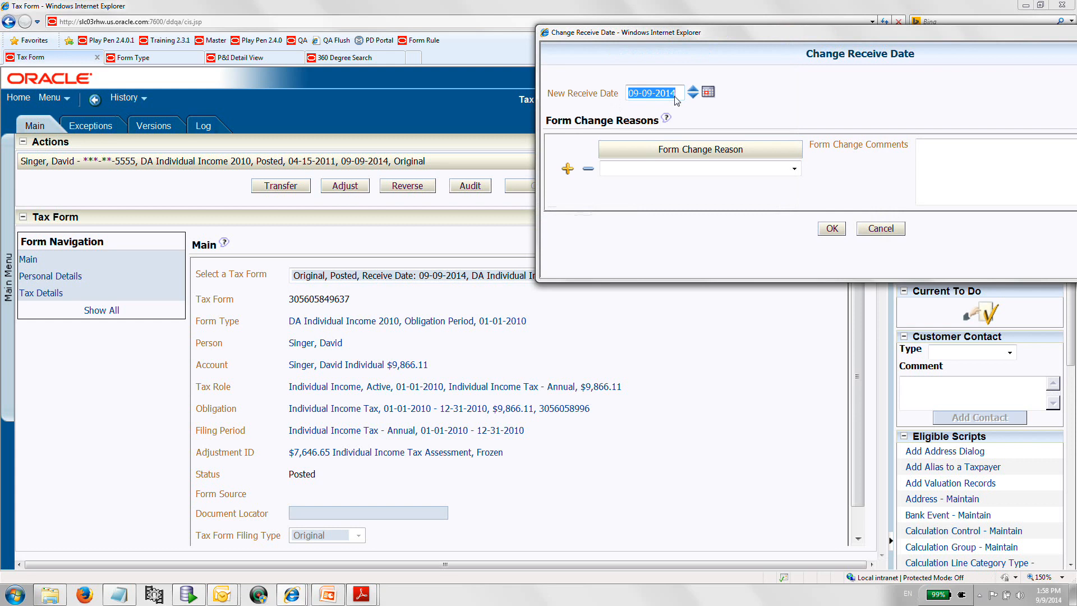
text(01-01-2011)
click(832, 228)
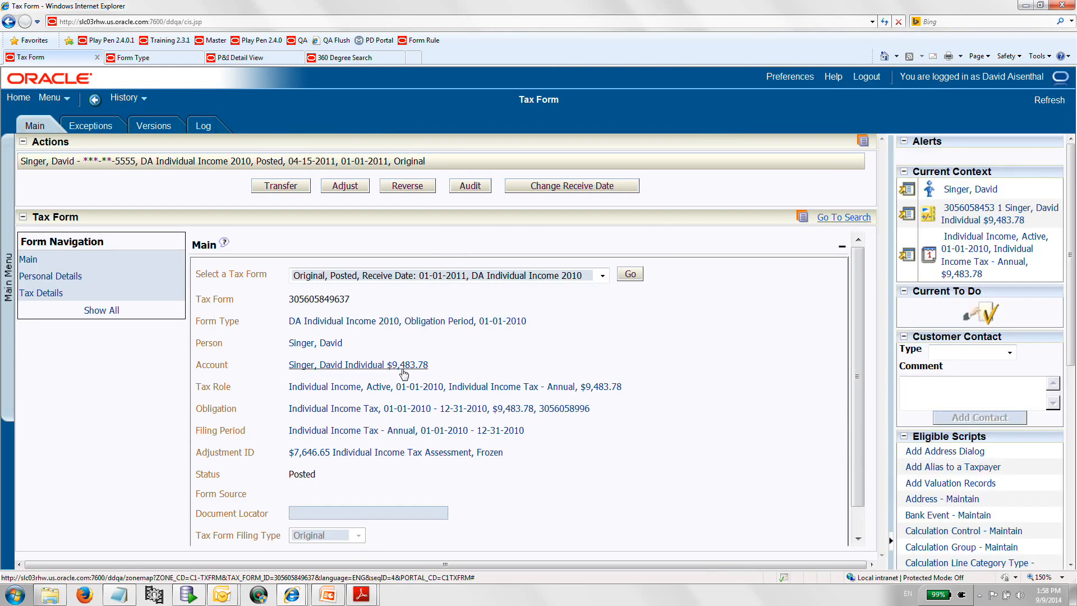
Refresh and recalculate the P&I details for the account after the receive date change.
click(226, 58)
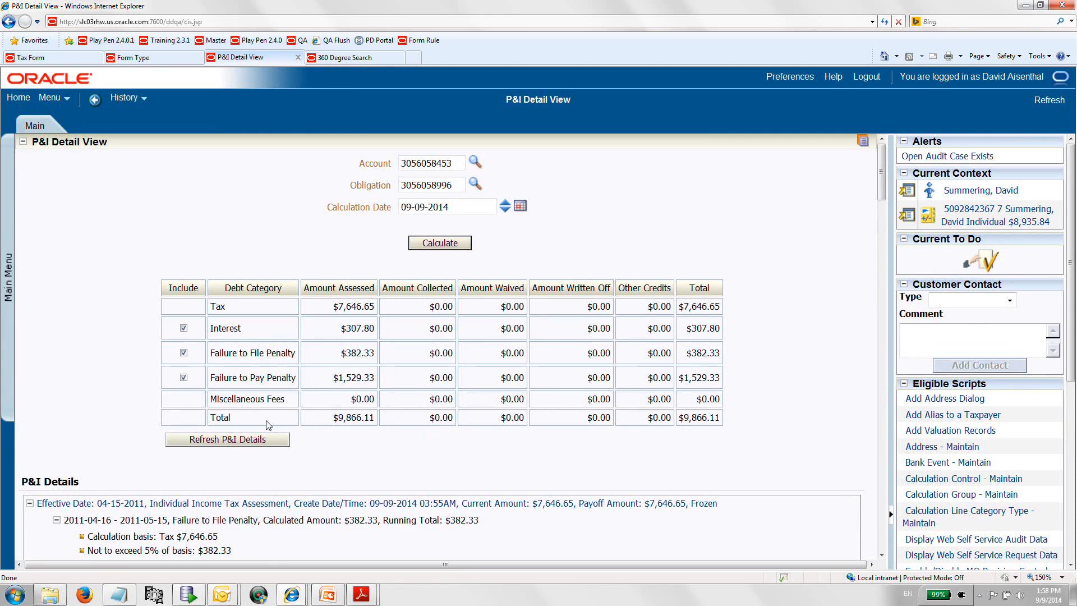
click(268, 442)
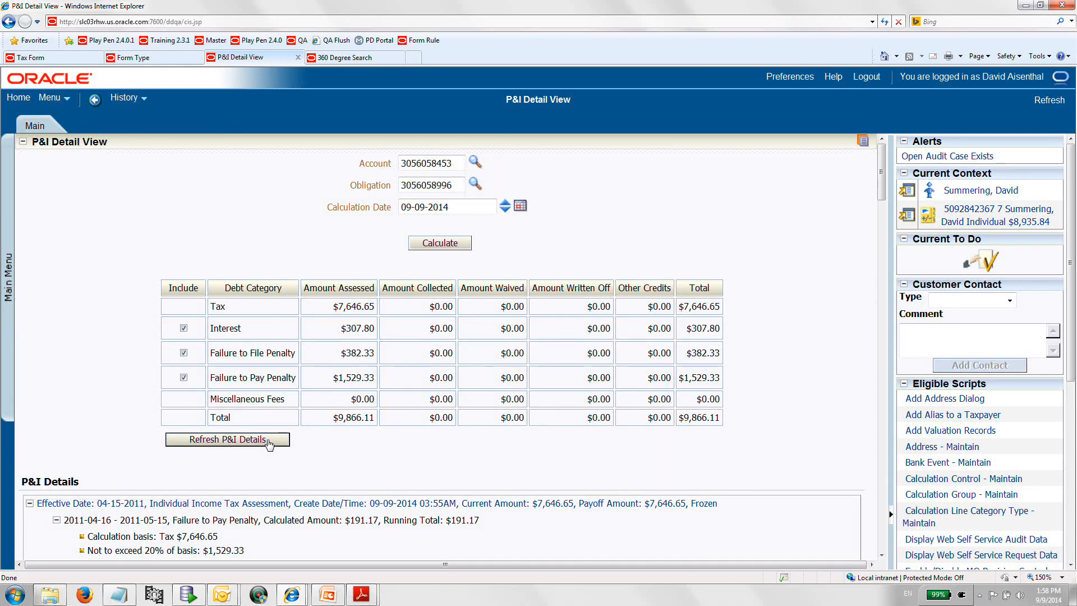
click(62, 63)
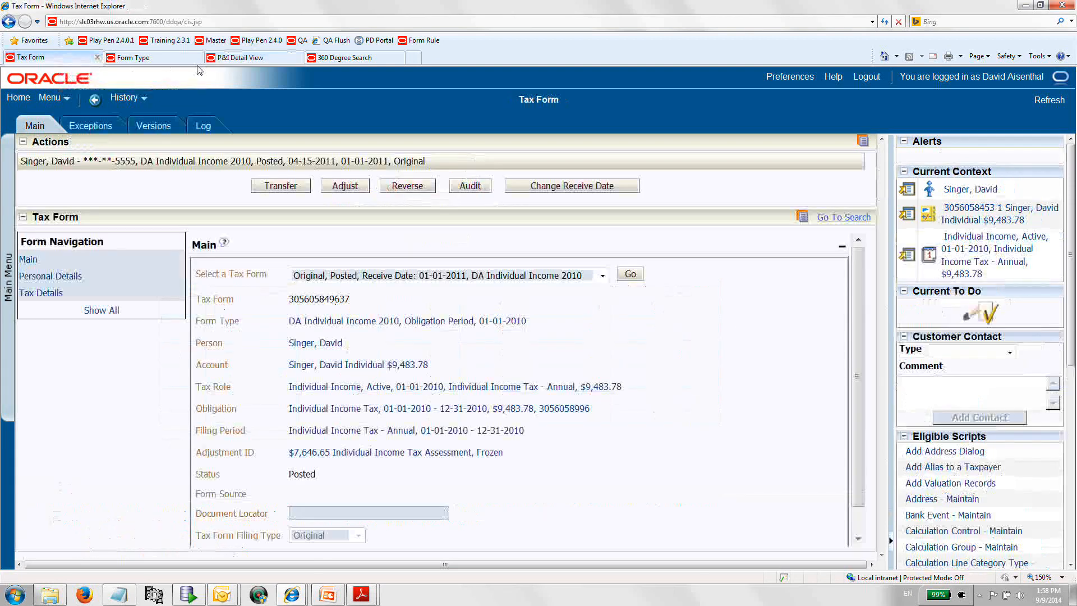
click(225, 65)
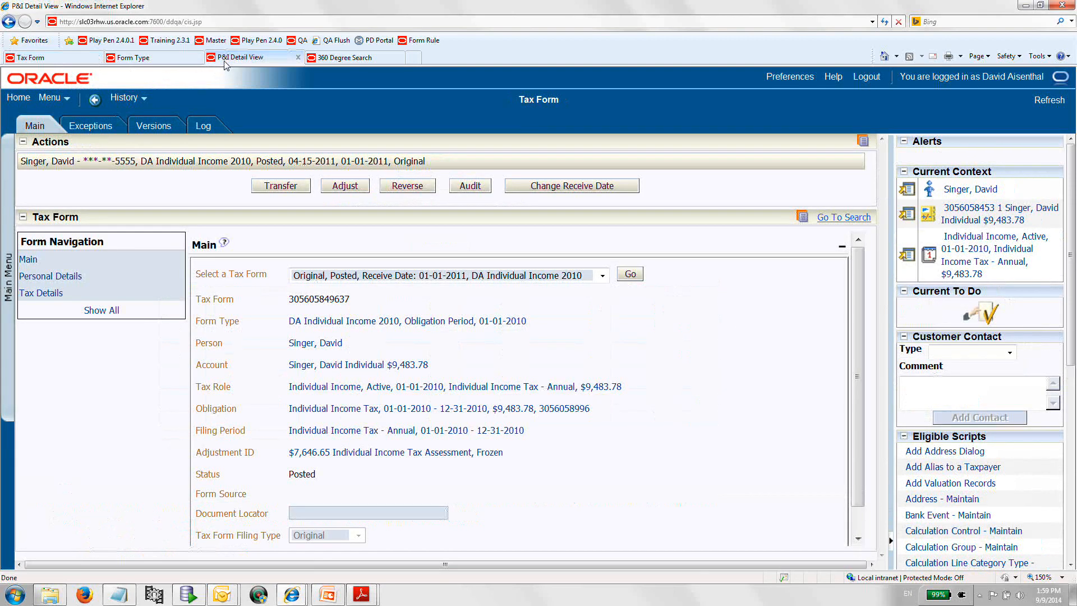
click(453, 242)
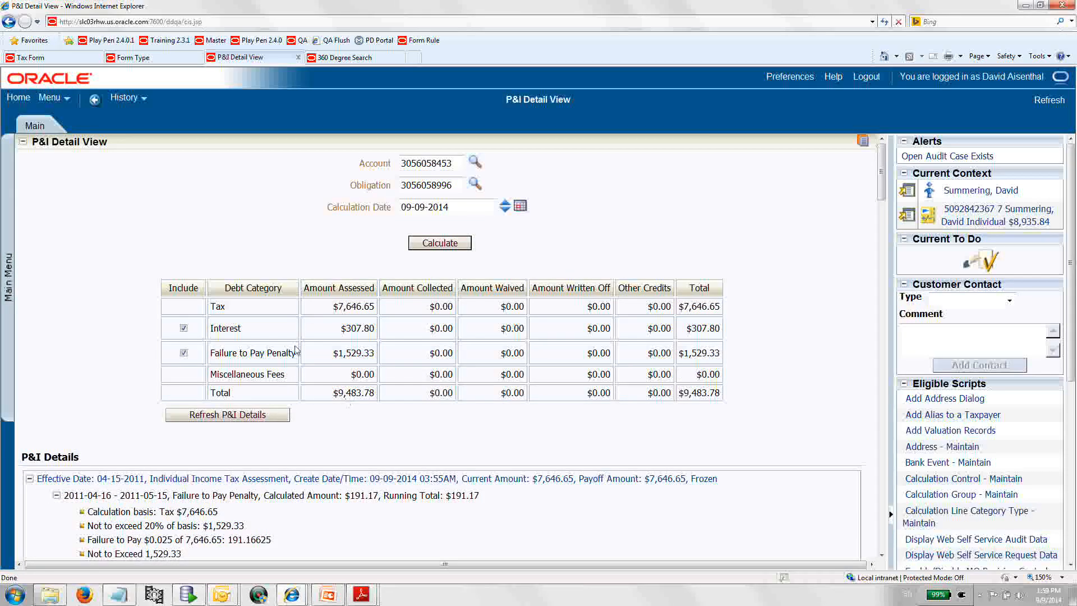
Adjust the posted tax form with the adjust reason Correction.
click(57, 60)
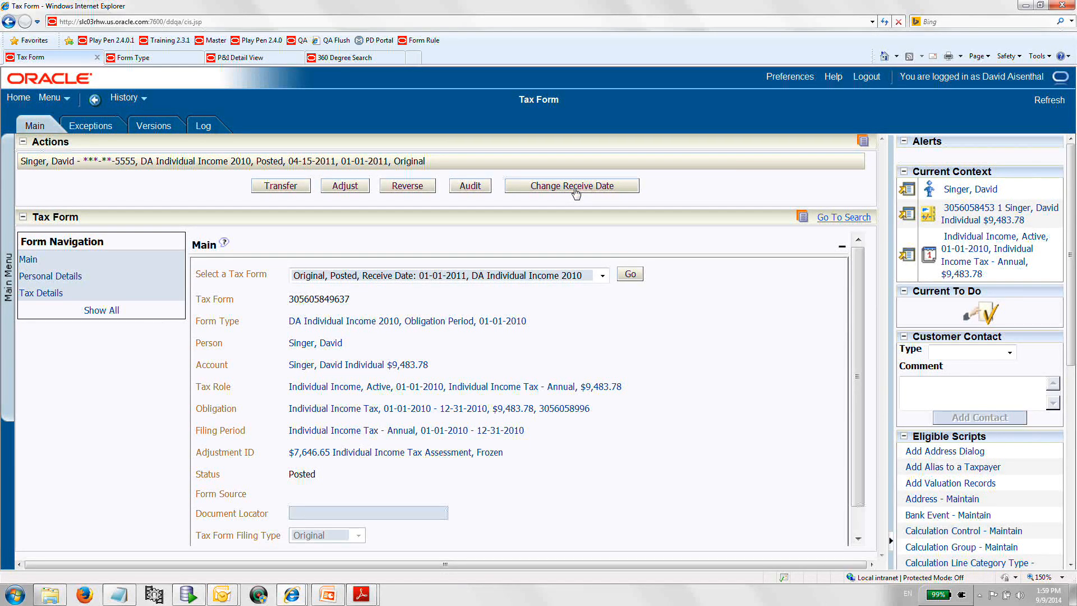
click(359, 191)
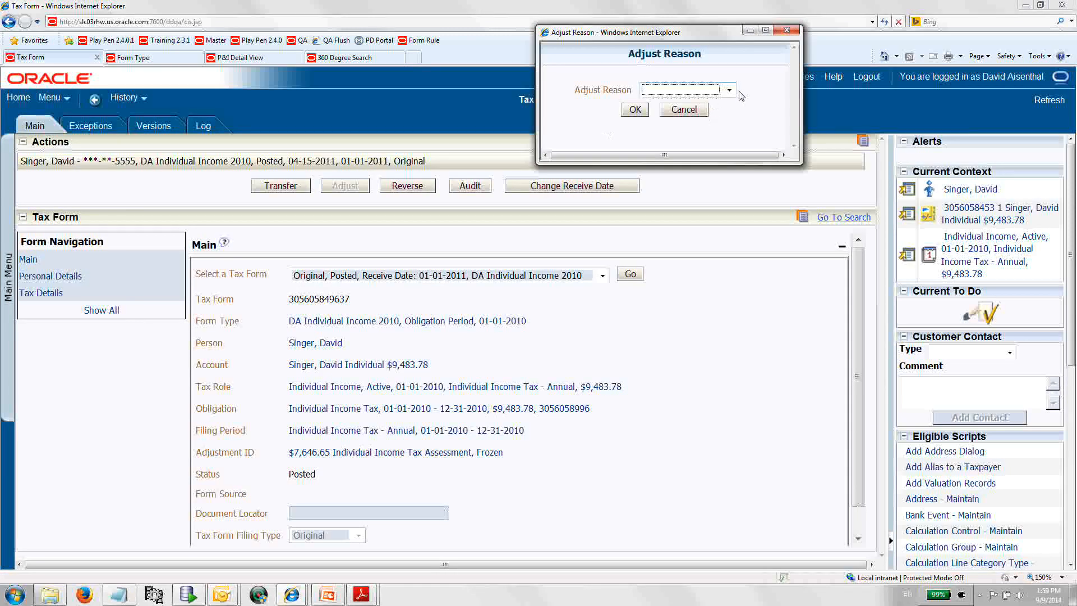
click(729, 90)
click(662, 125)
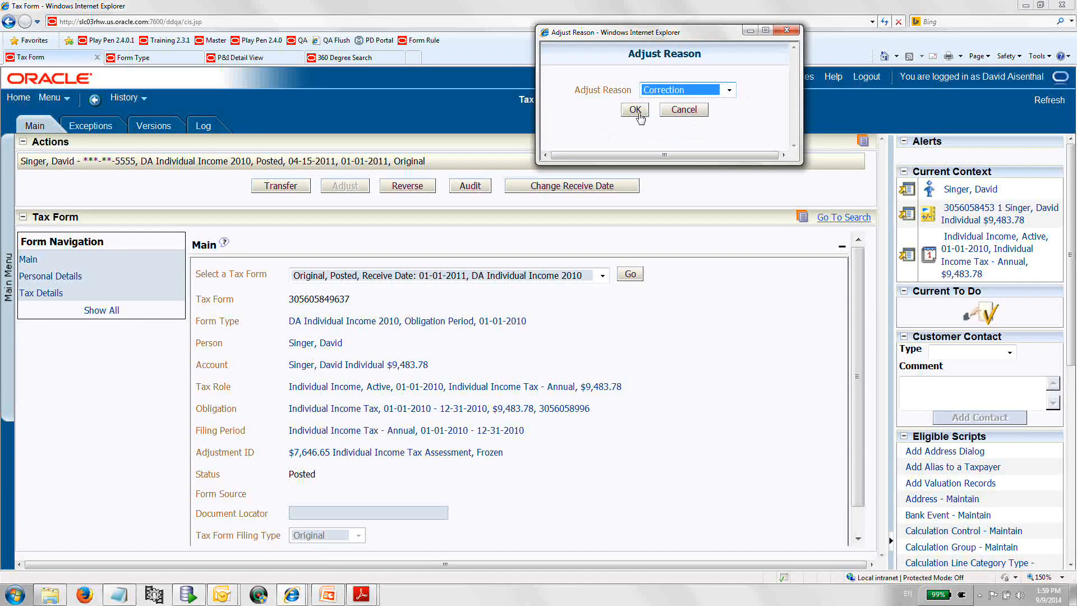
click(638, 113)
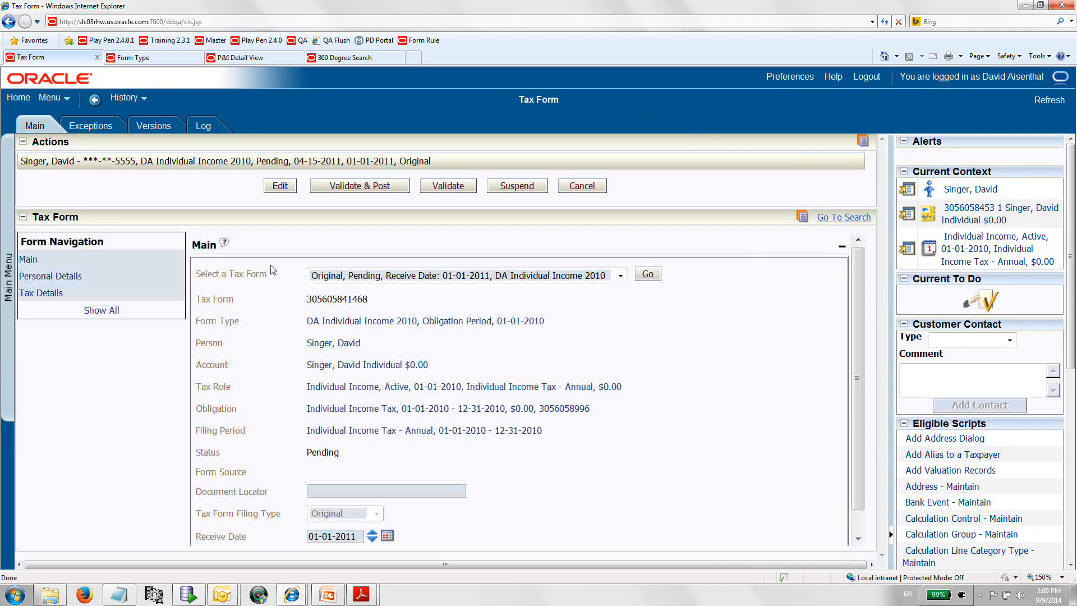
Check the new form's log, then open the Original, Adjusted version of the tax form.
click(206, 131)
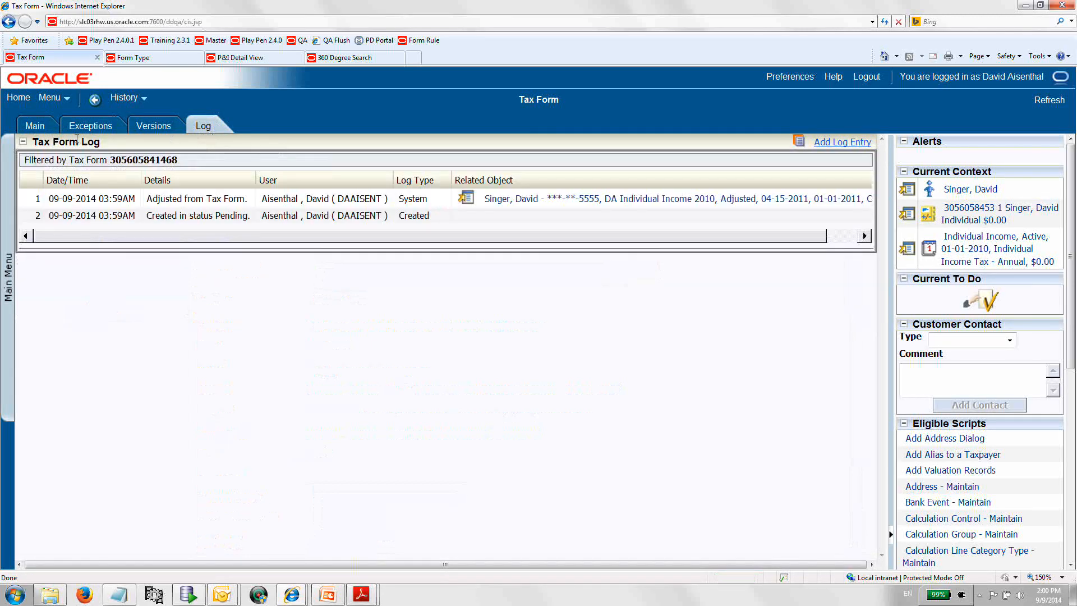
click(43, 135)
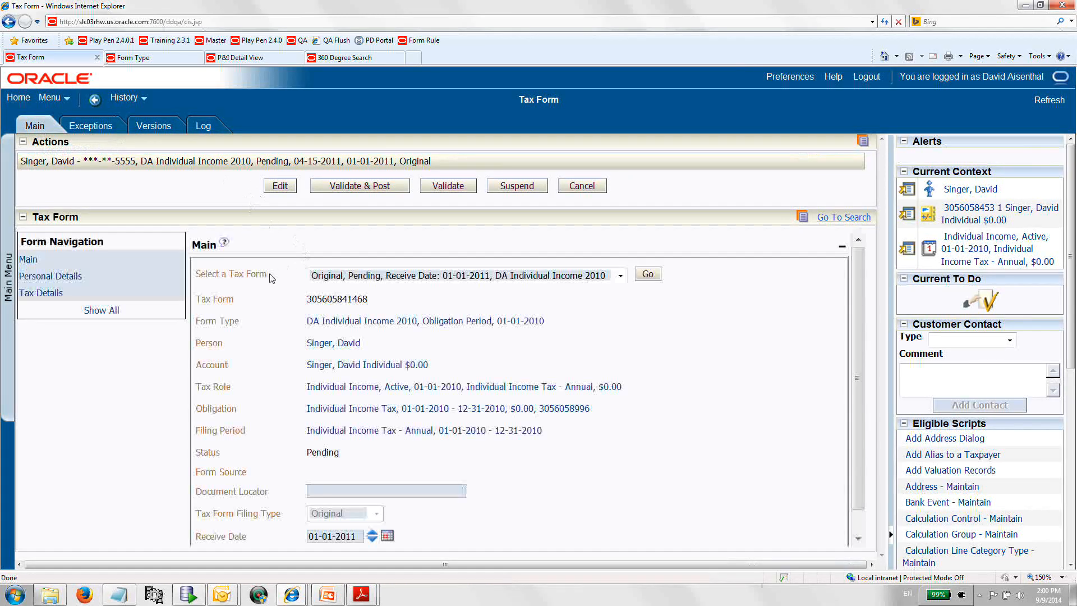
click(620, 275)
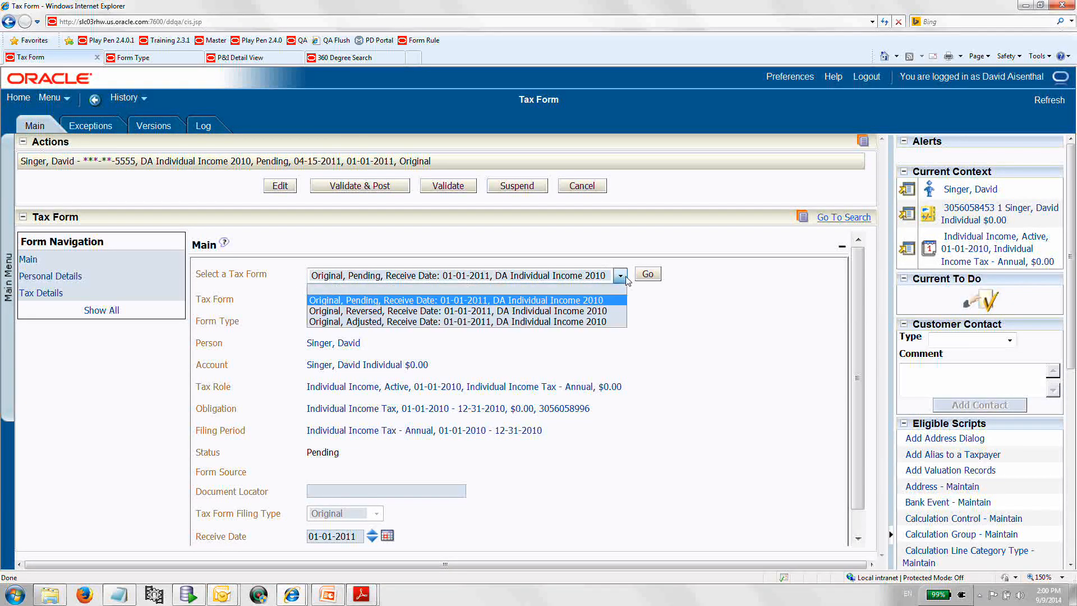
click(595, 322)
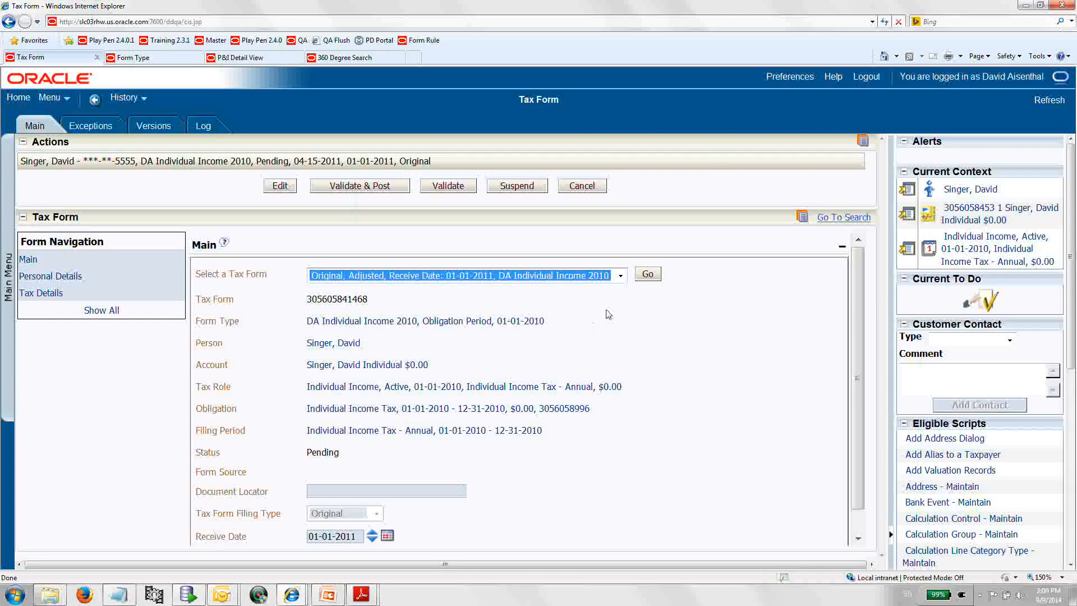
click(645, 275)
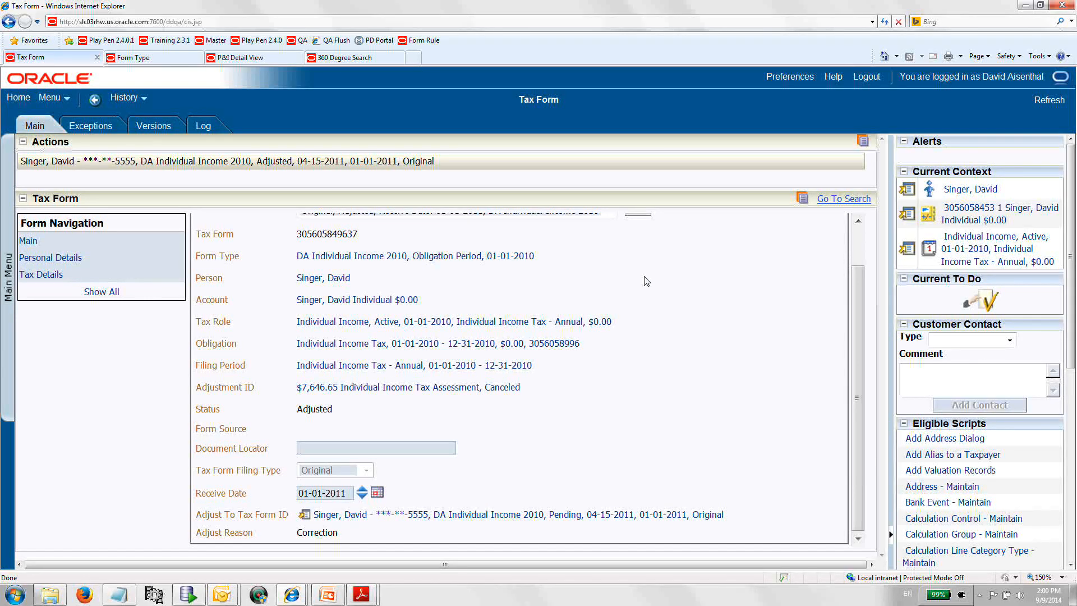
scroll(646, 281, up, 2)
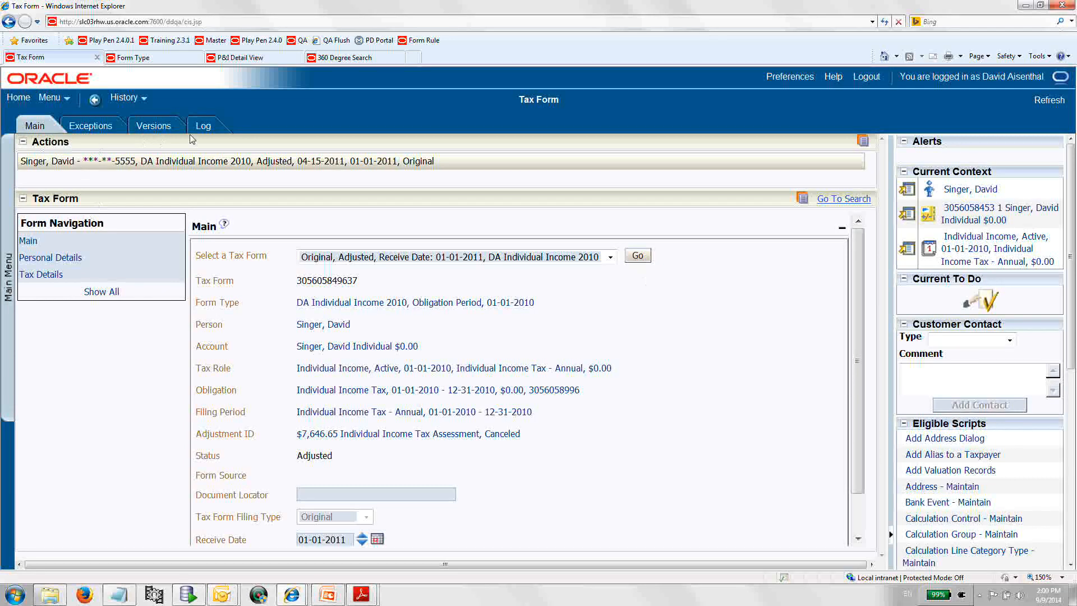
Review the adjusted tax form's log entries and return to its main details.
click(203, 128)
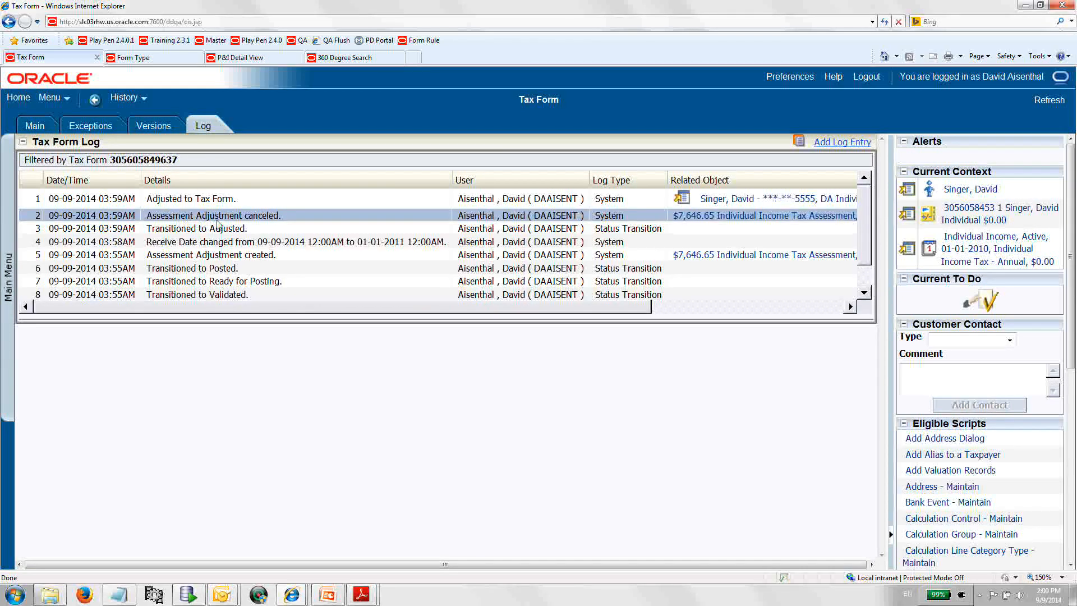
click(186, 203)
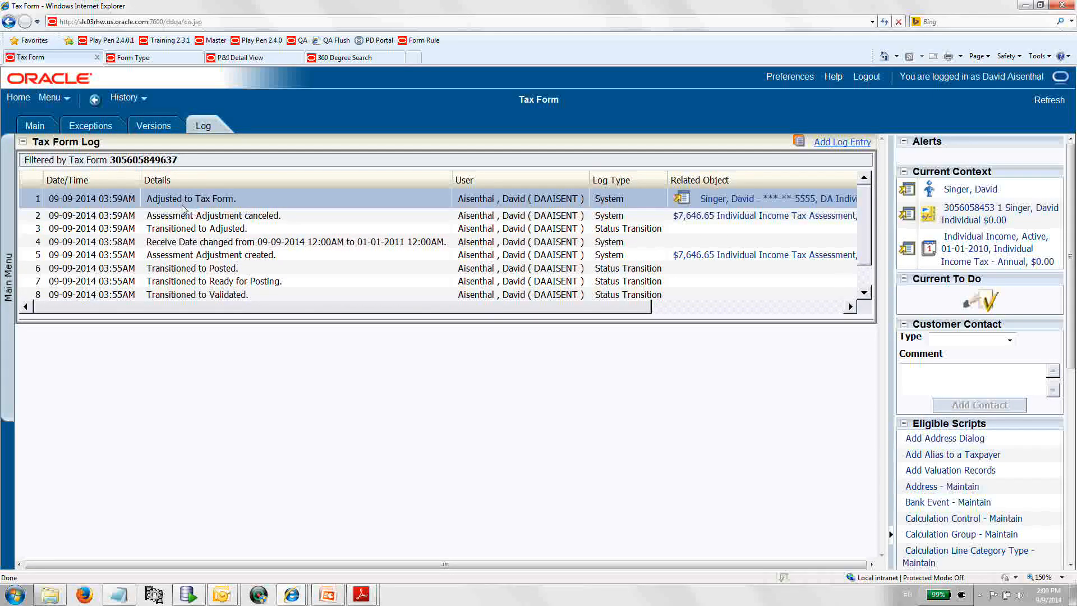
click(35, 127)
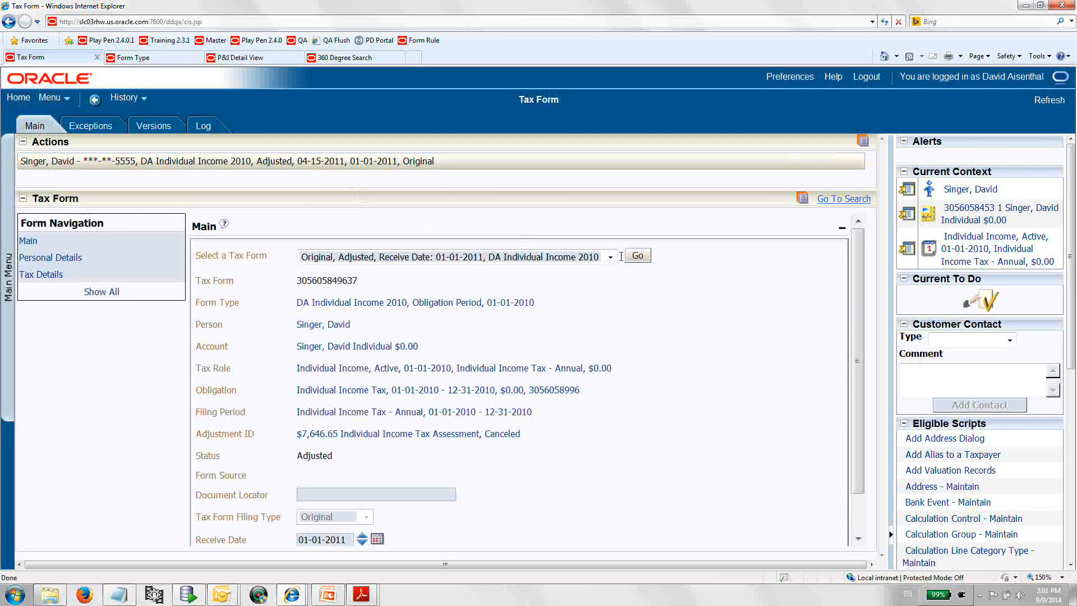
Open the Original, Pending version of the tax form and view its Personal Details and Tax Details.
click(611, 258)
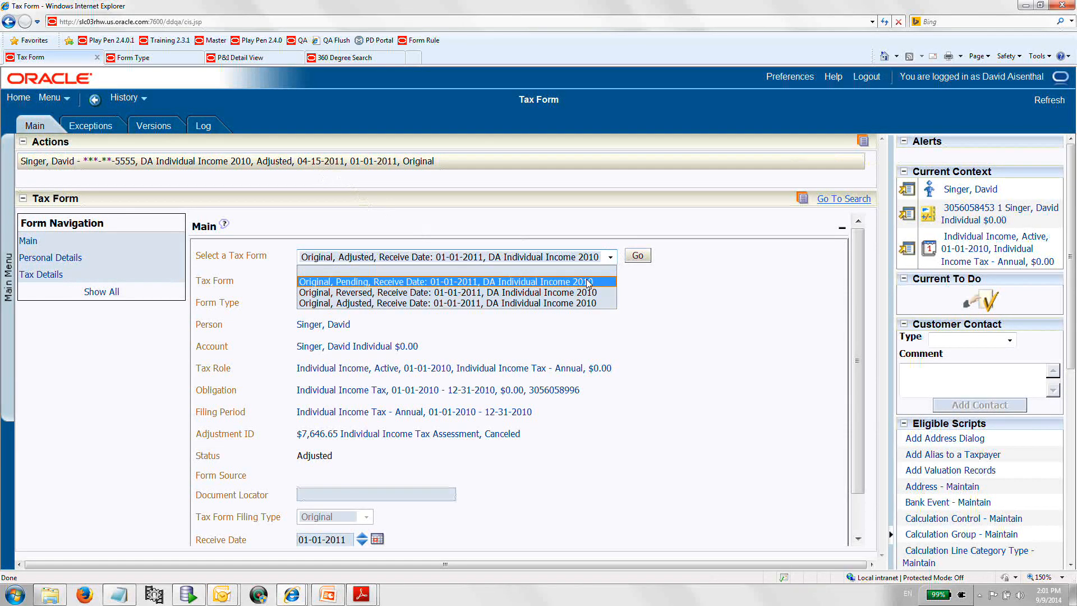
click(588, 282)
click(639, 257)
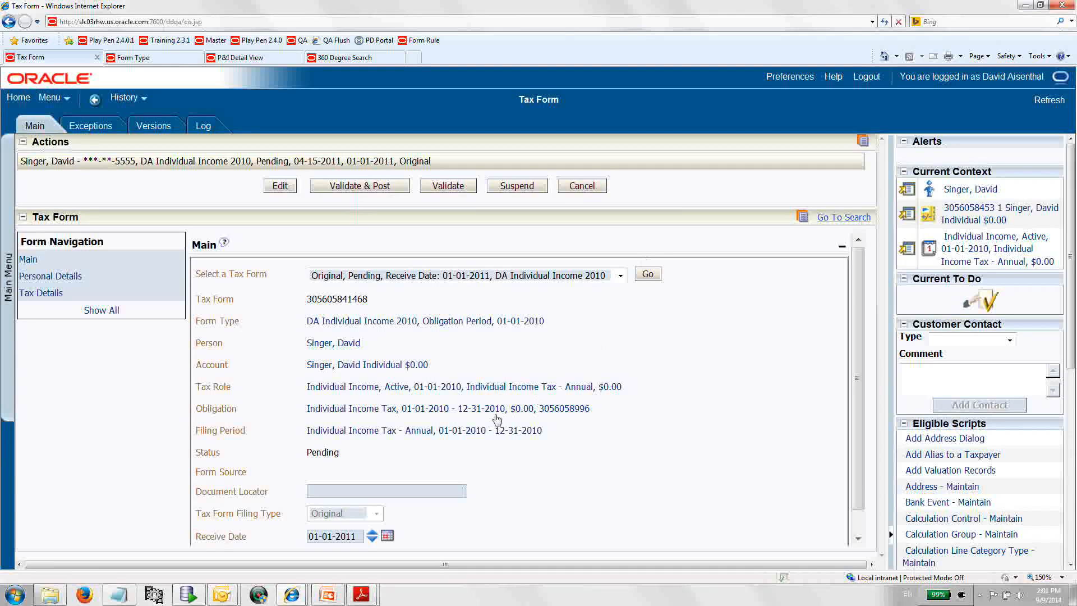
click(65, 283)
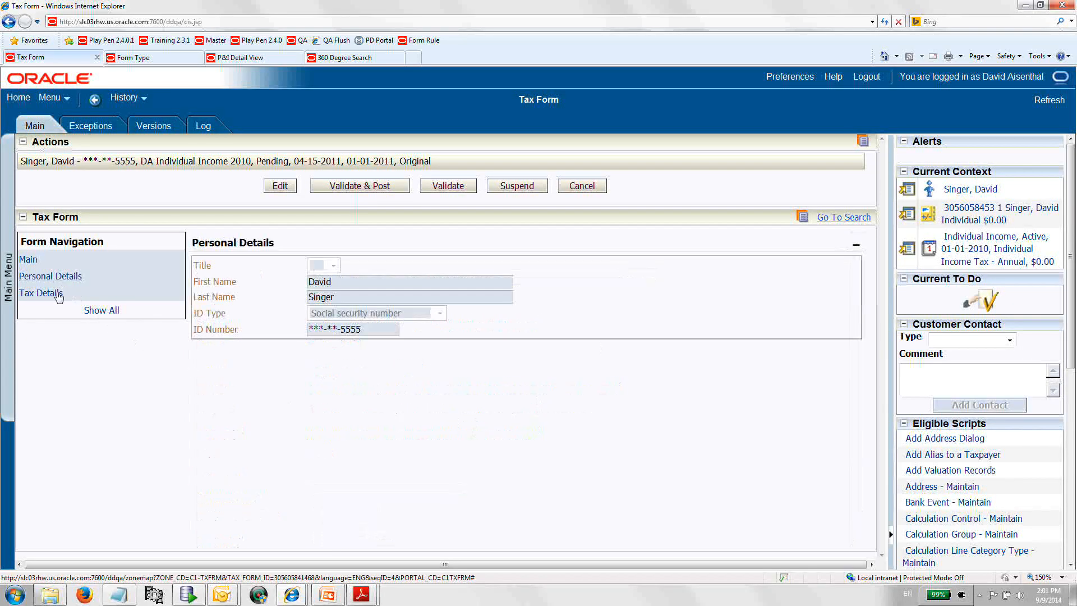
click(51, 294)
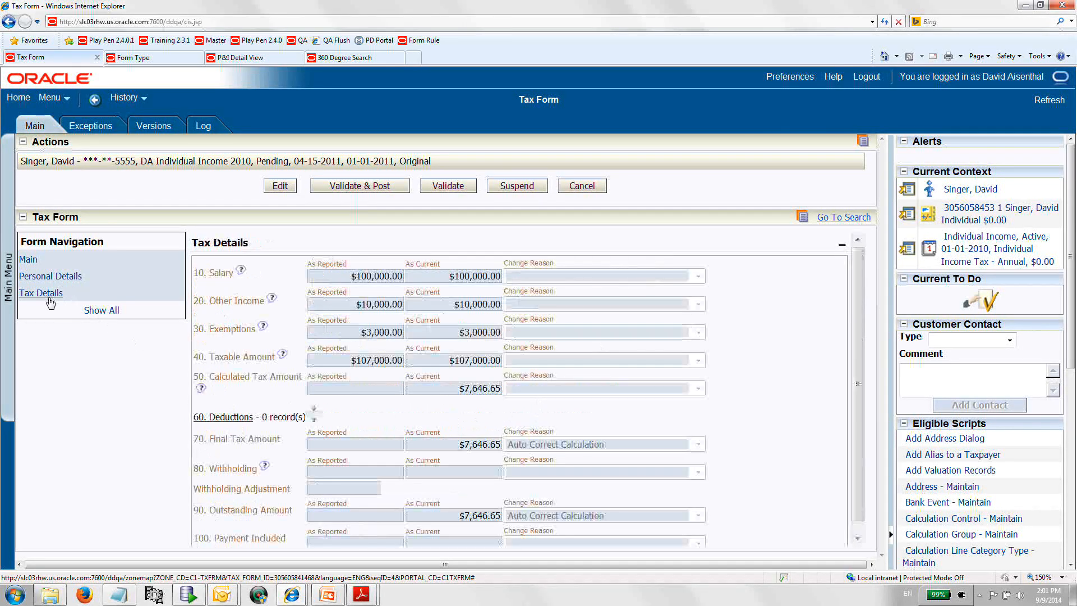
Edit the pending form's tax details, setting Exemptions to 5,000 and Taxable Amount to 105,000, and save.
click(279, 186)
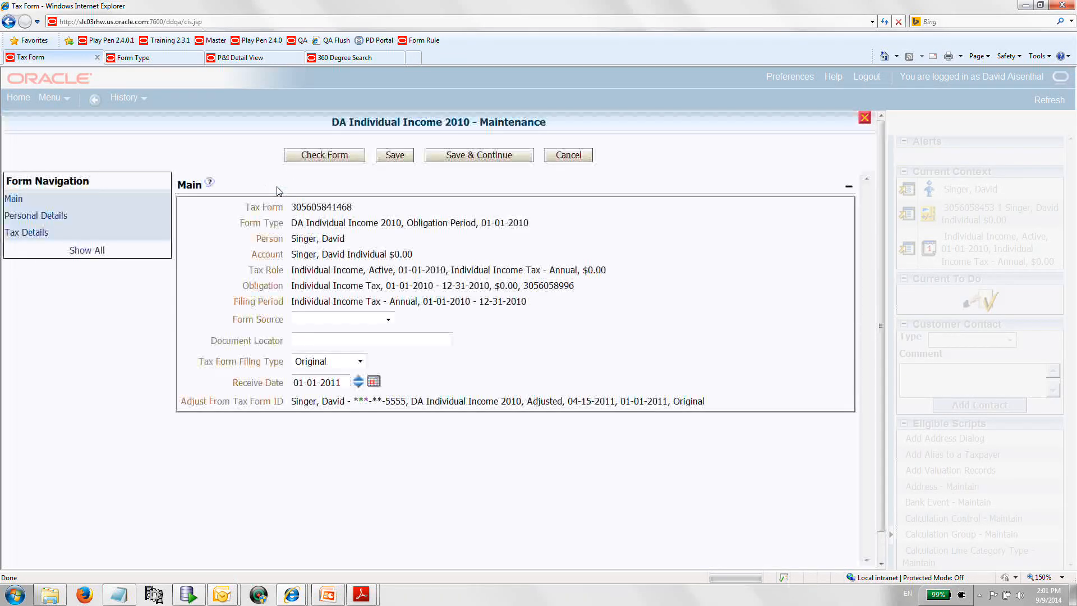
click(42, 234)
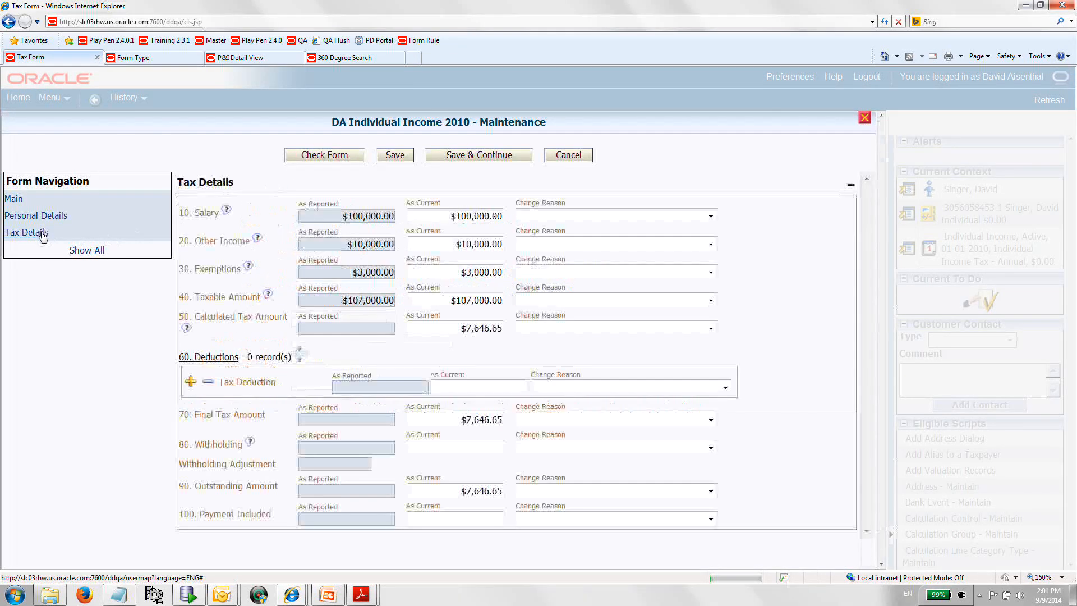
click(468, 271)
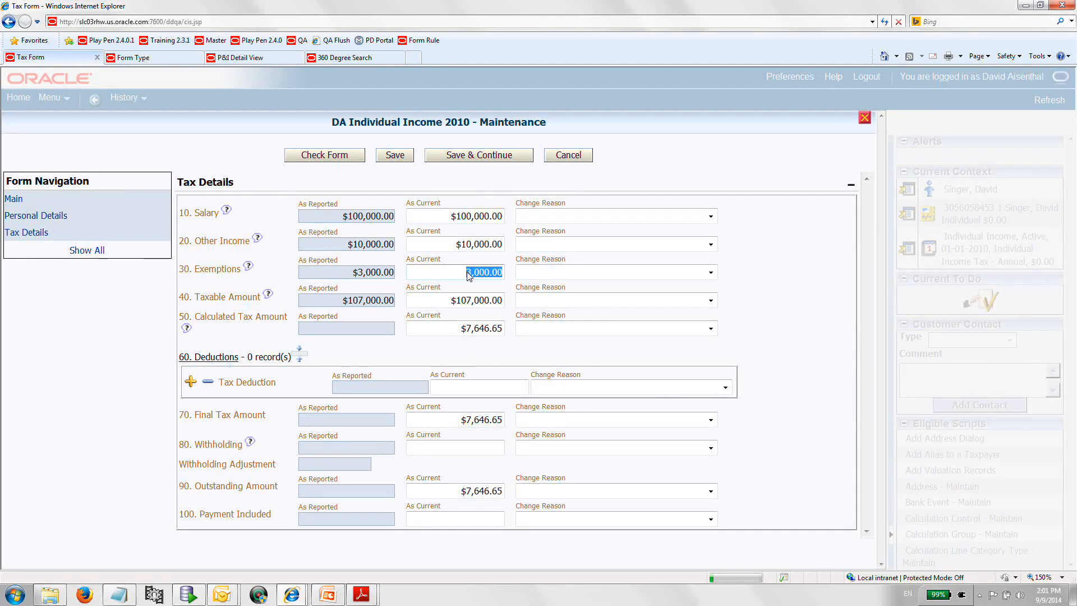
text(5,000)
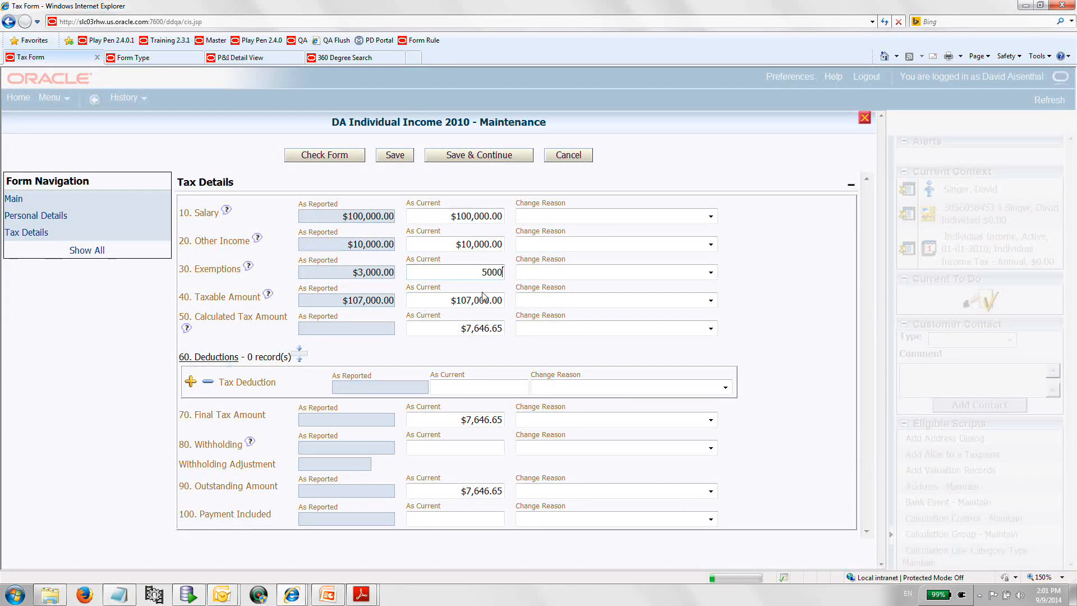
click(481, 301)
click(471, 301)
key(BackSpace)
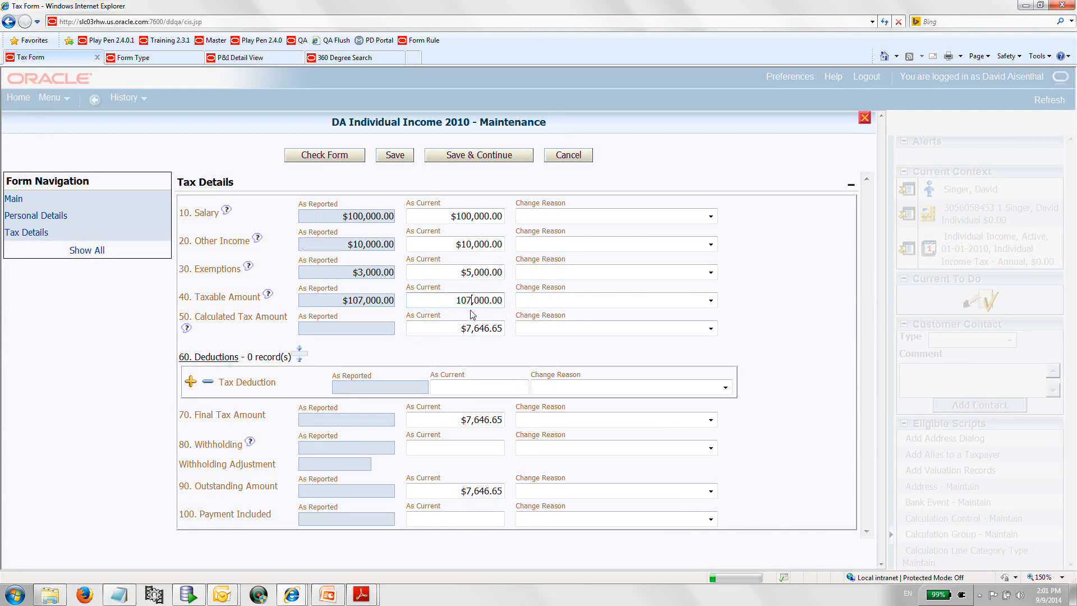
text(5)
click(493, 331)
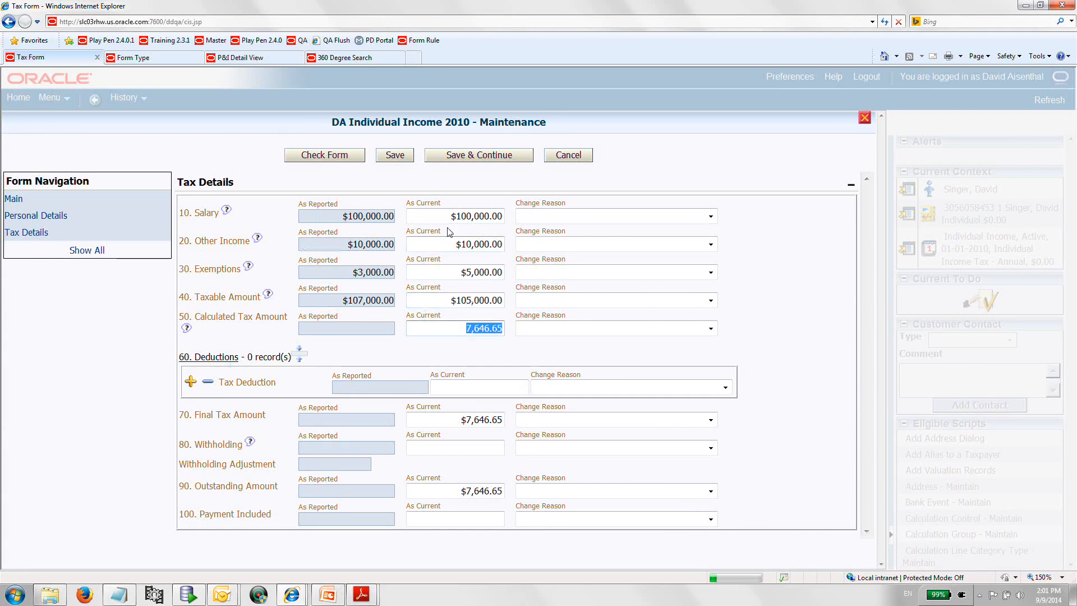
click(395, 162)
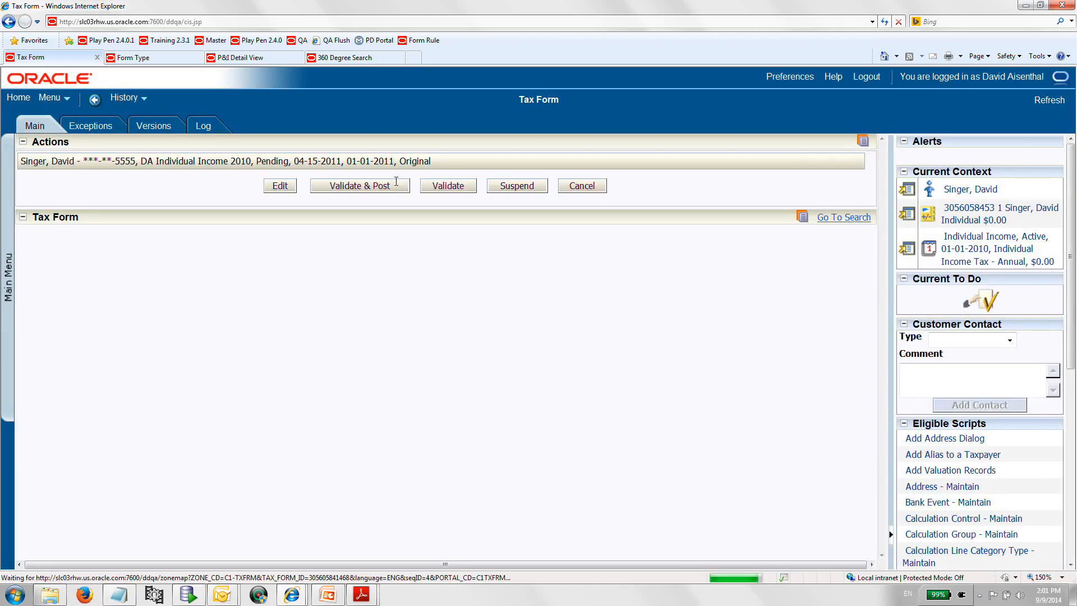
Validate and post the edited tax form.
click(437, 188)
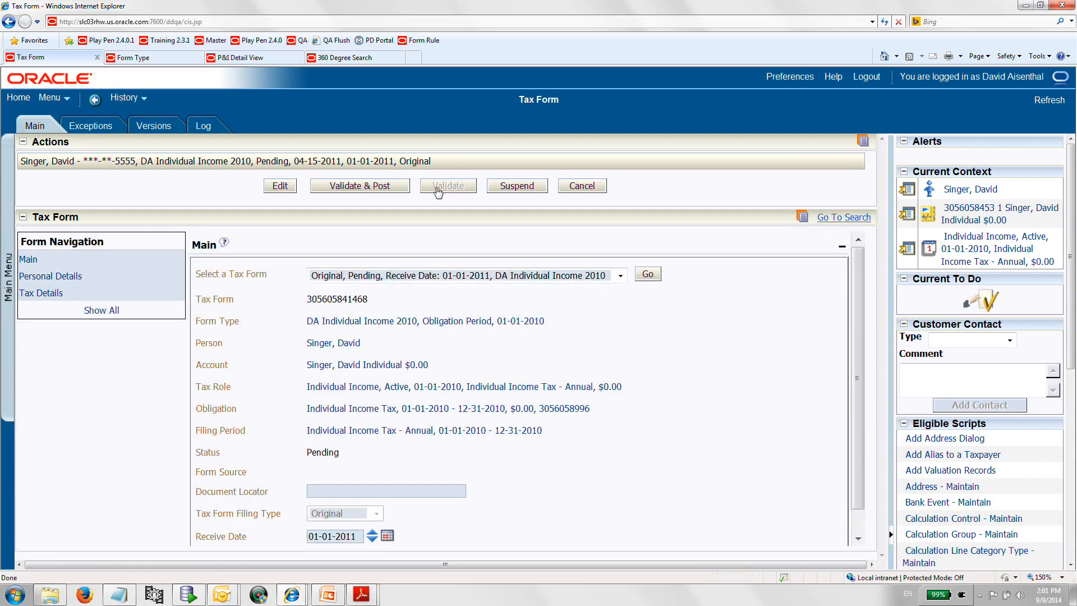
click(438, 193)
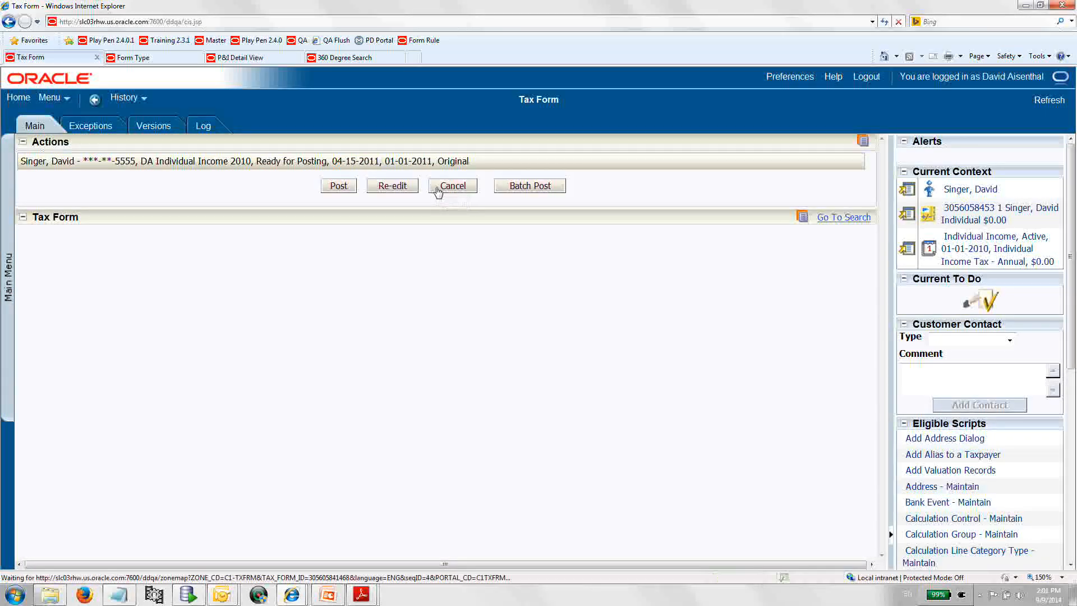
click(347, 189)
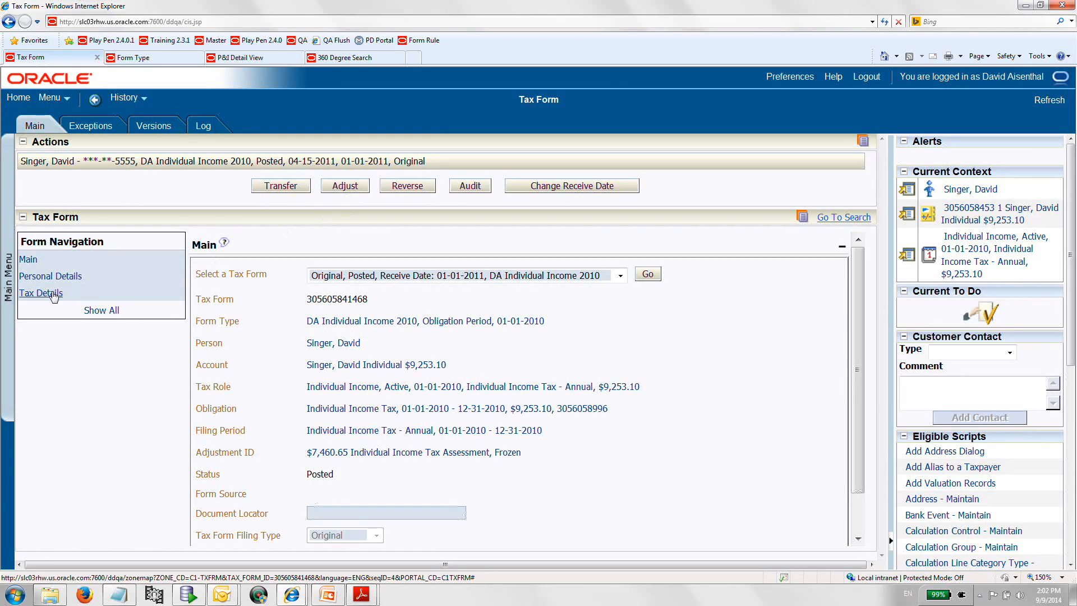
Review the posted form's tax details and the form type's rule groups for Adjust and Reverse.
click(54, 293)
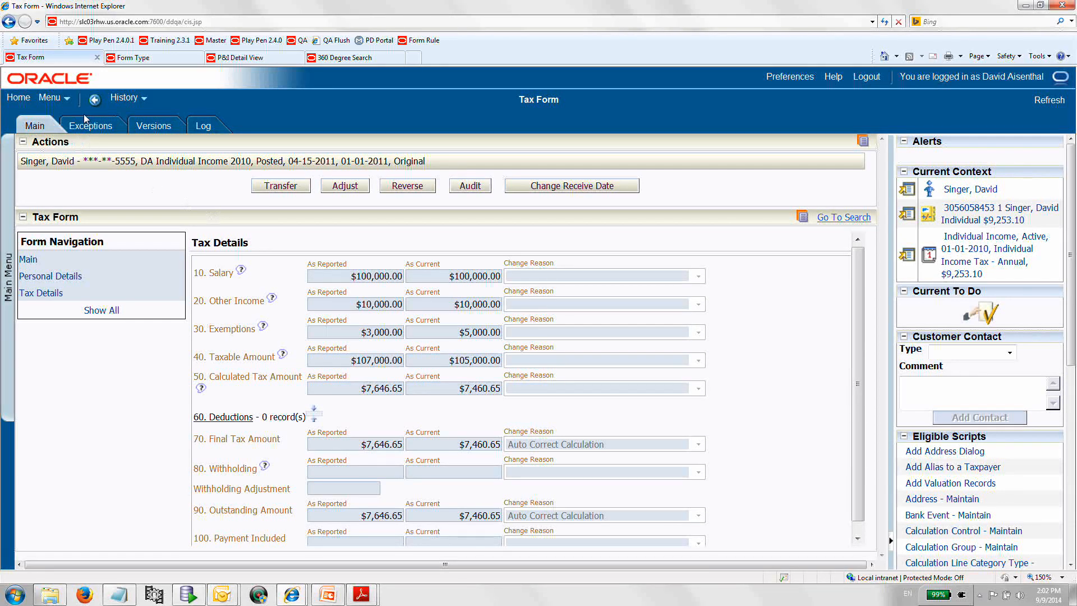
click(133, 62)
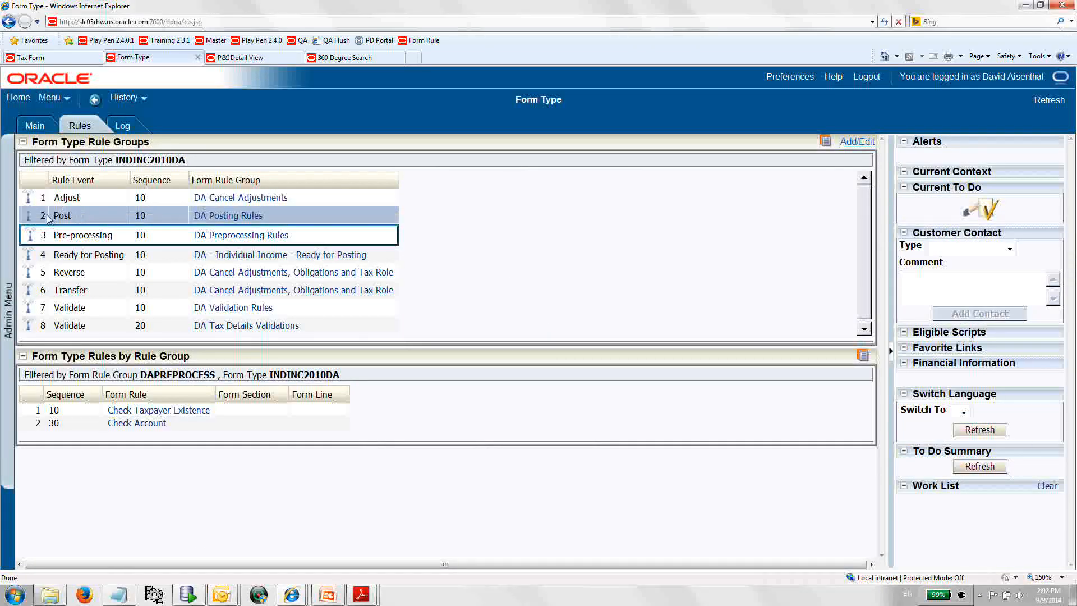
click(26, 202)
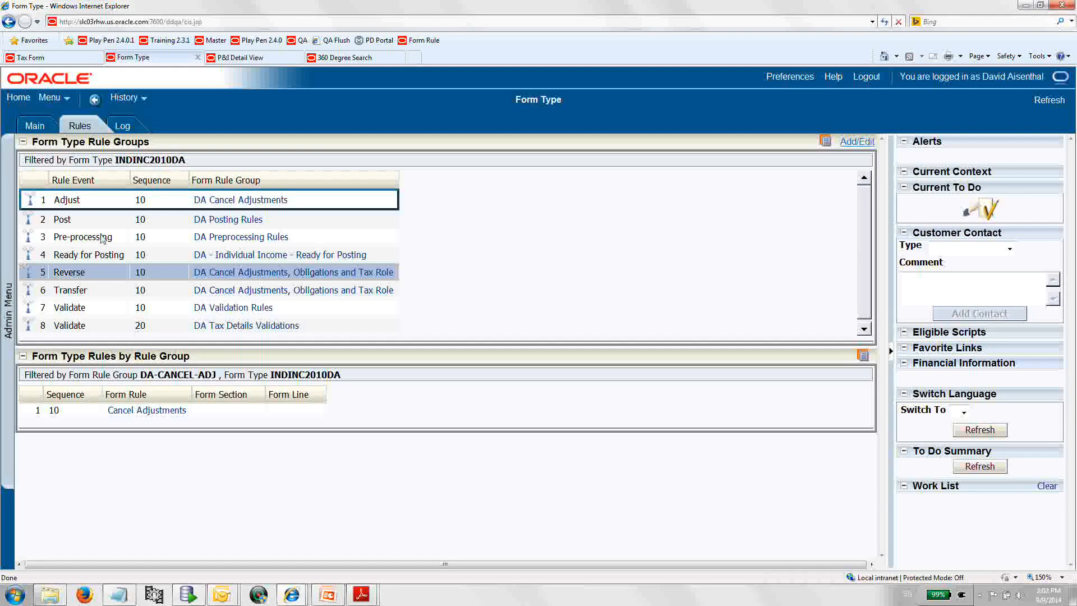
click(42, 58)
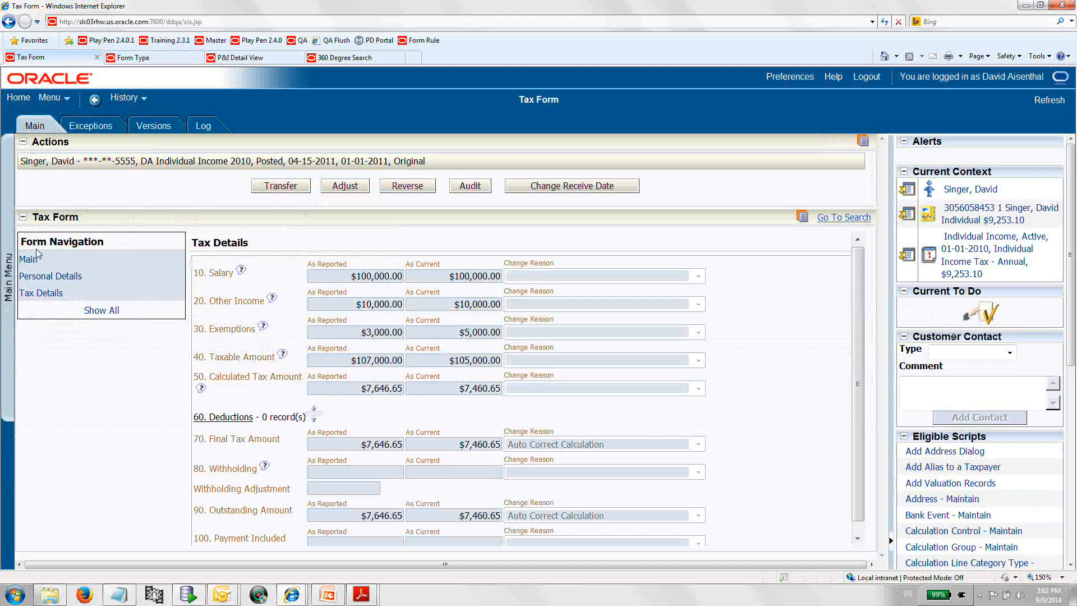
Open the Original, Adjusted version of the tax form and check its log and the form type's rules.
click(34, 257)
click(620, 277)
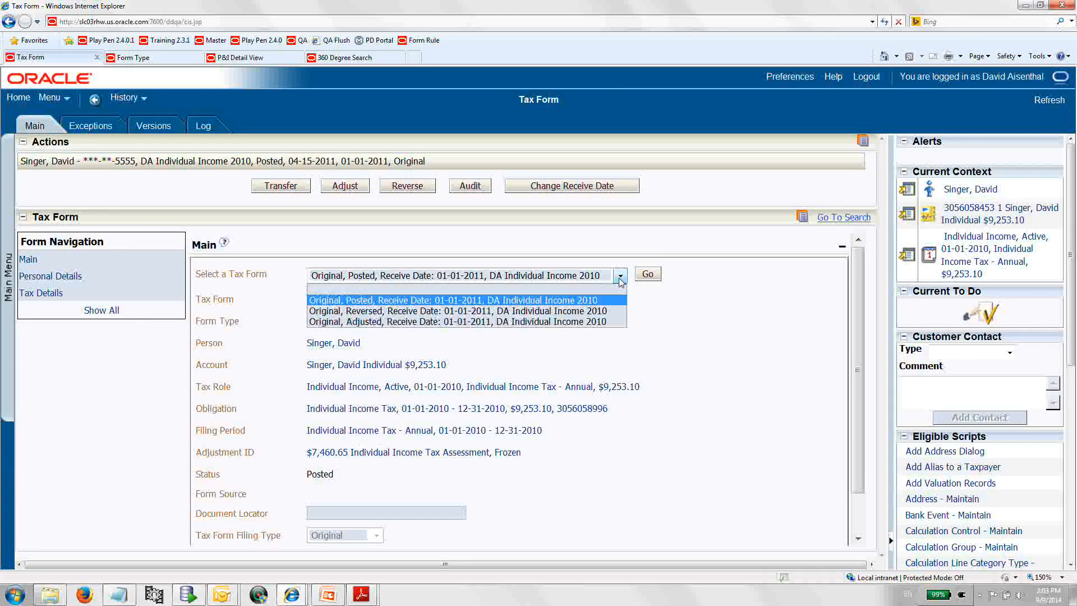
click(569, 321)
click(648, 274)
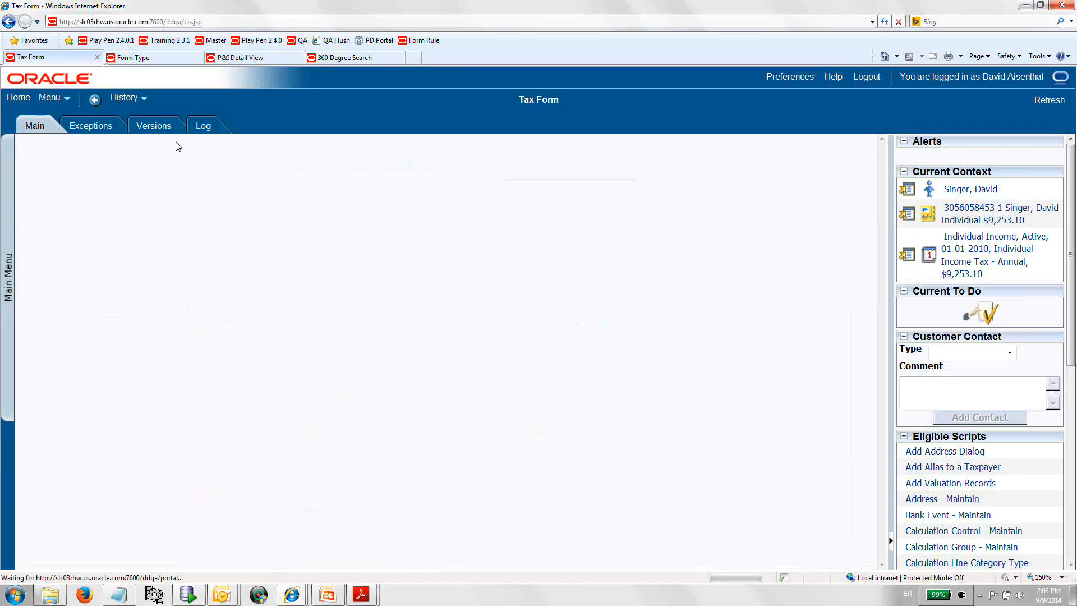
click(202, 128)
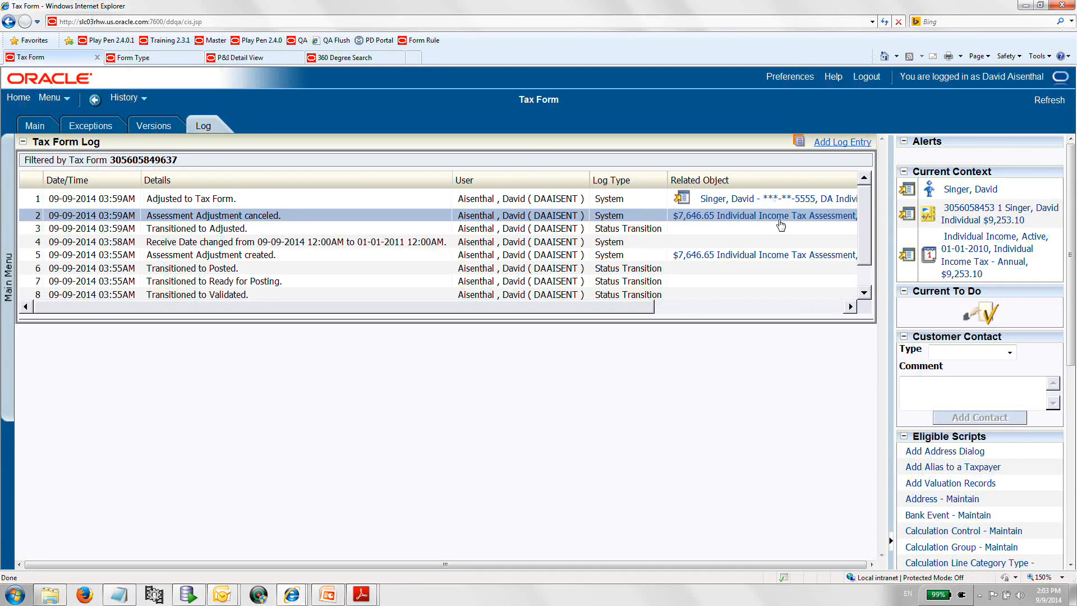
click(28, 132)
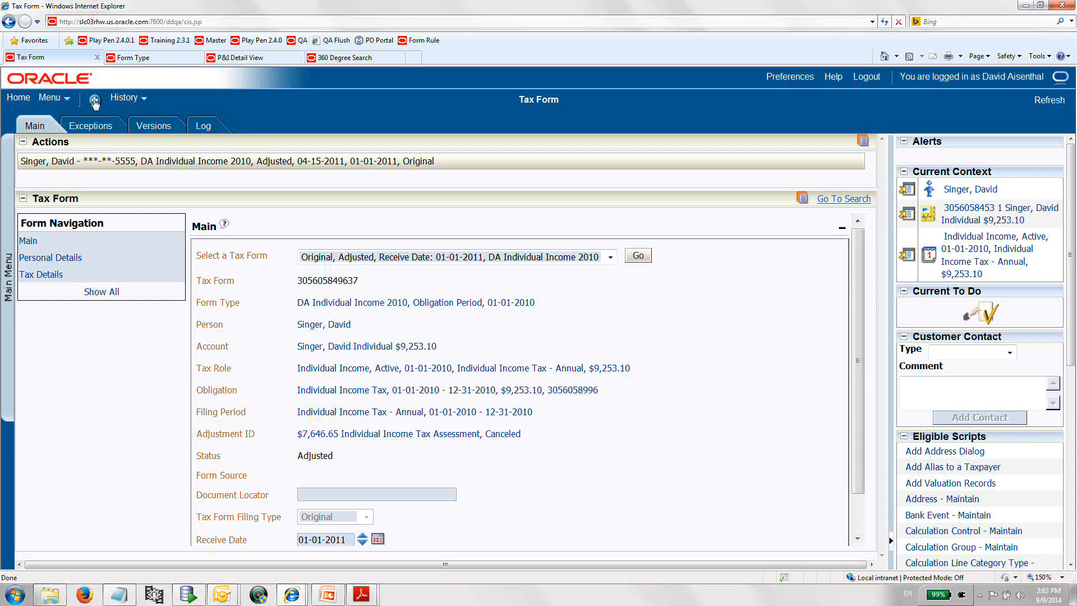
click(139, 59)
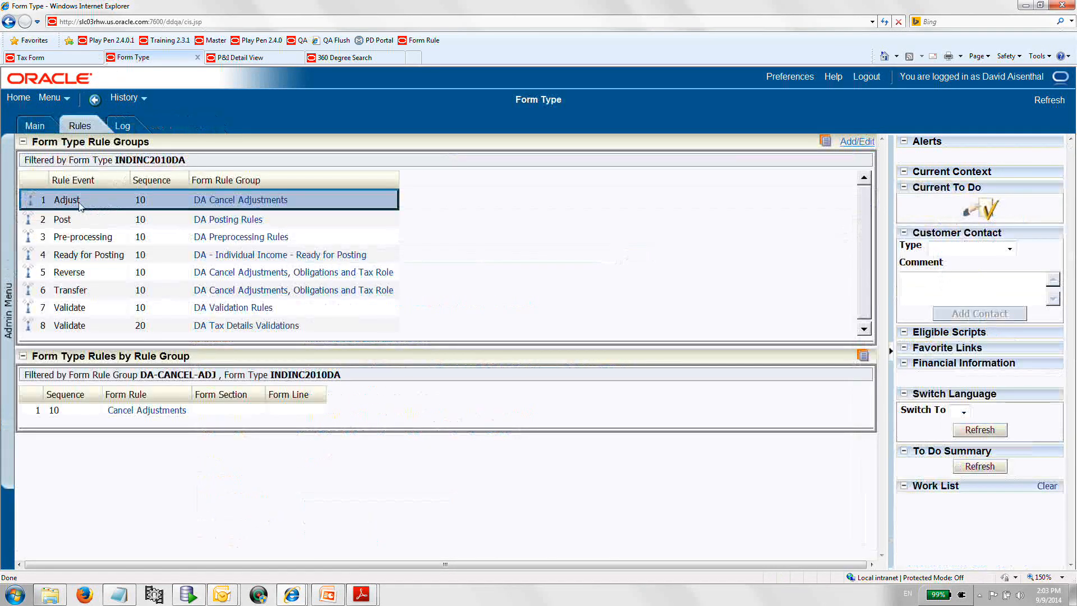
click(53, 60)
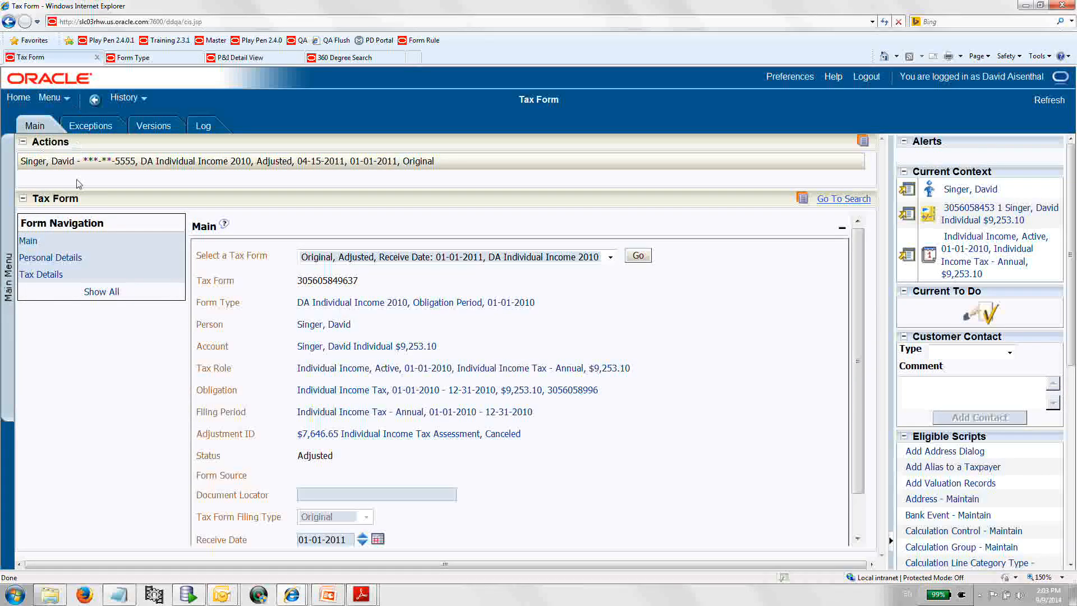
Open the Original, Posted version of the tax form.
click(556, 256)
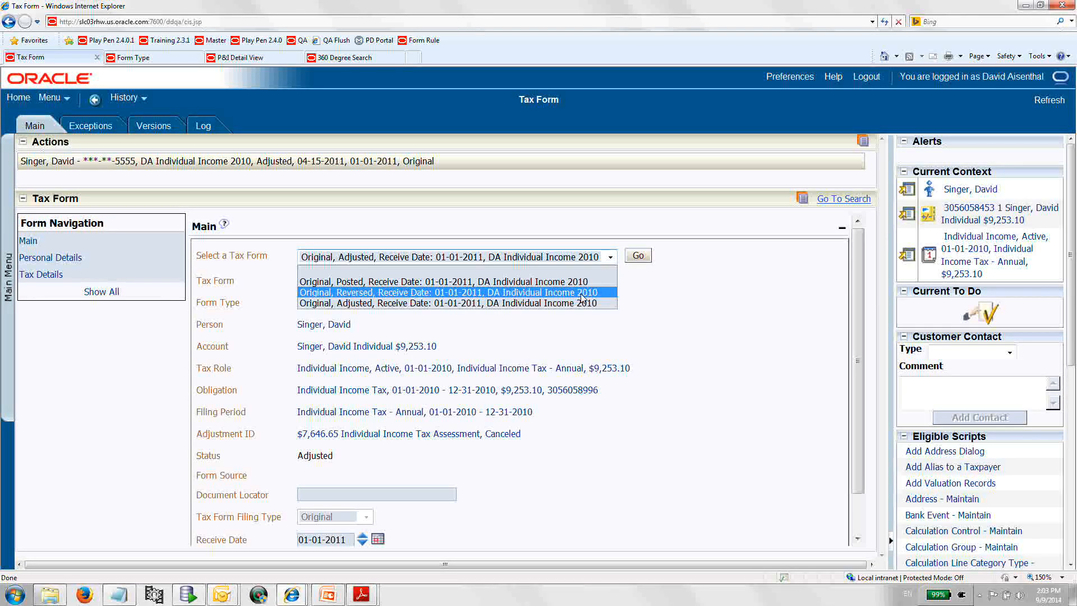
click(580, 282)
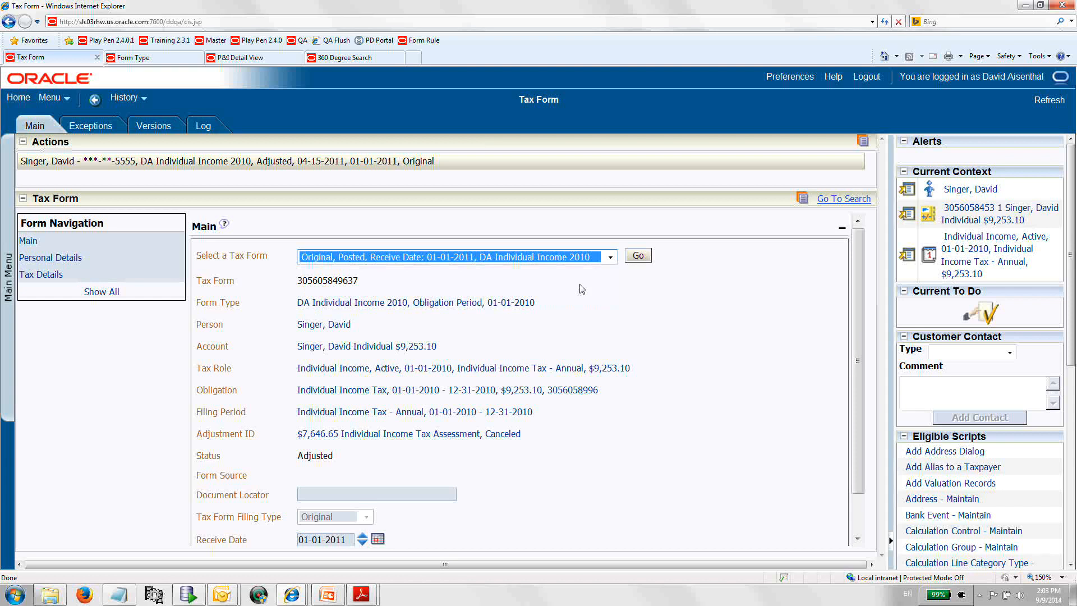
click(637, 258)
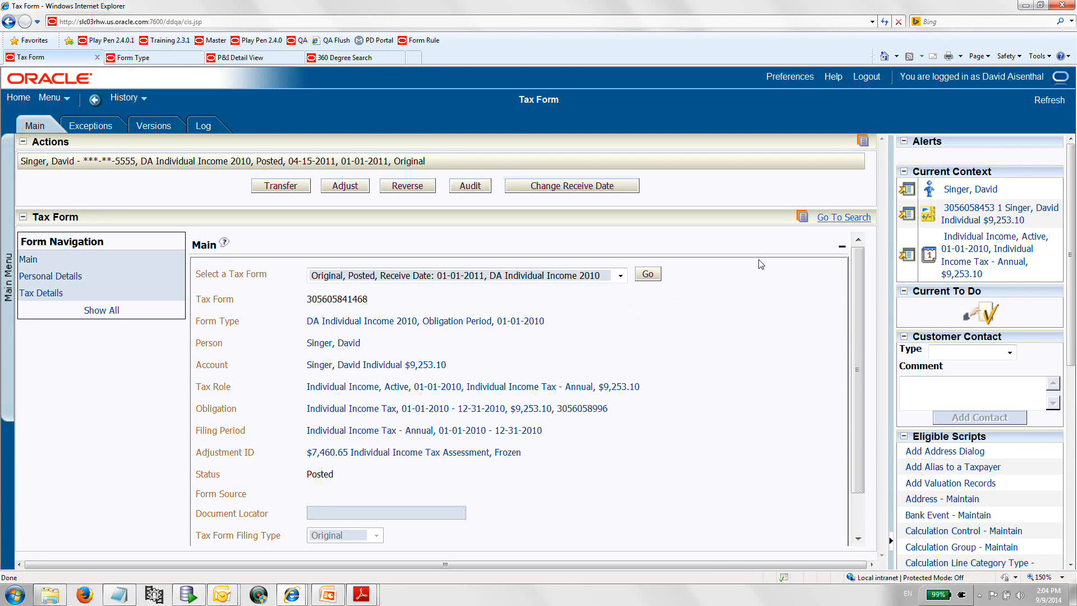
Add an audit case of type Individual Taxpayer Audit for the account.
click(908, 216)
click(907, 317)
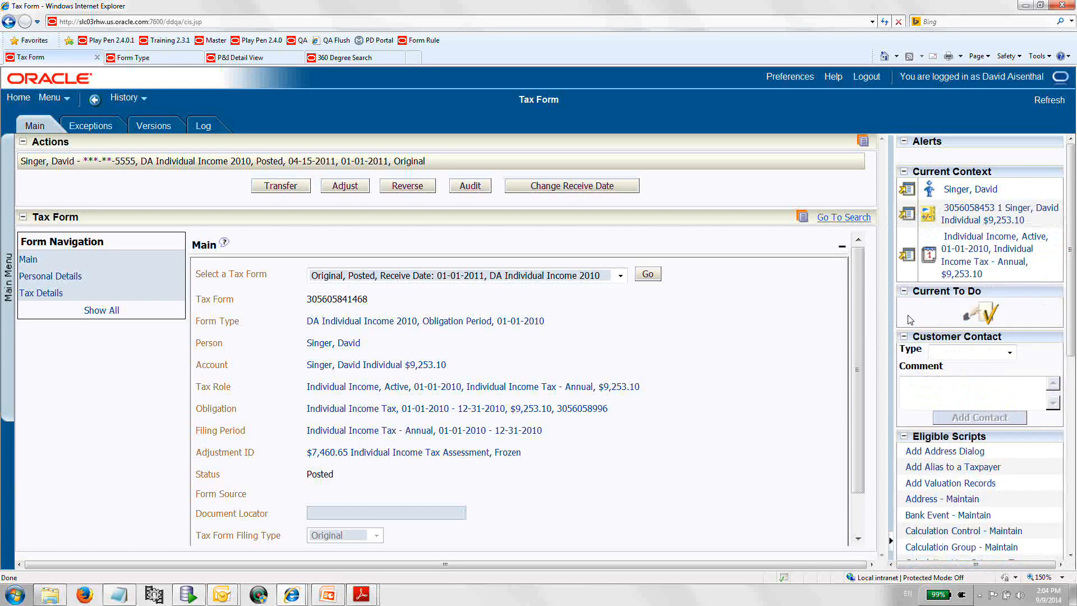
click(910, 318)
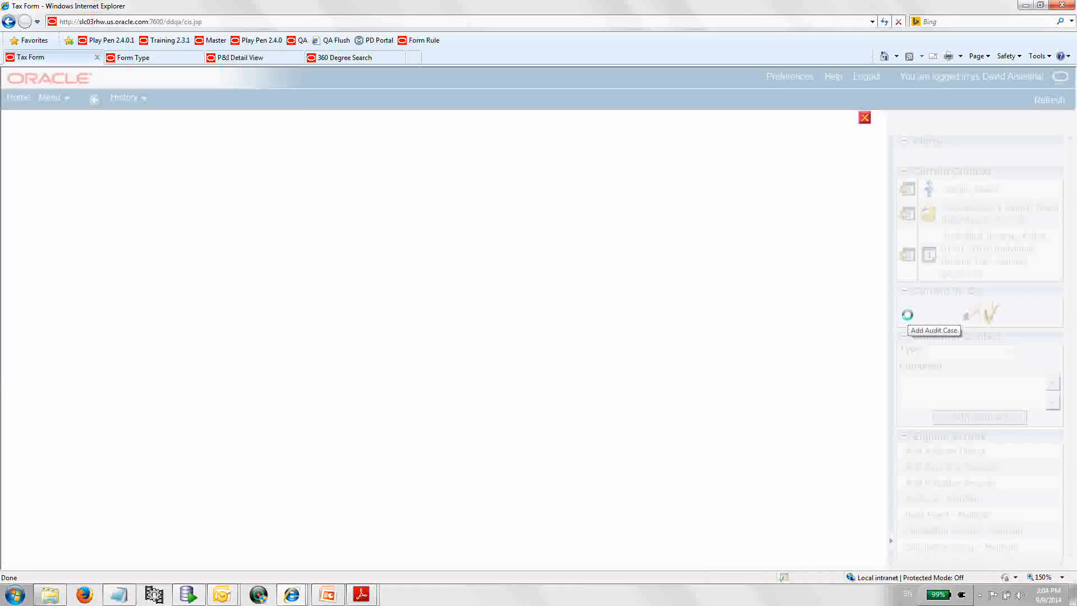
click(560, 159)
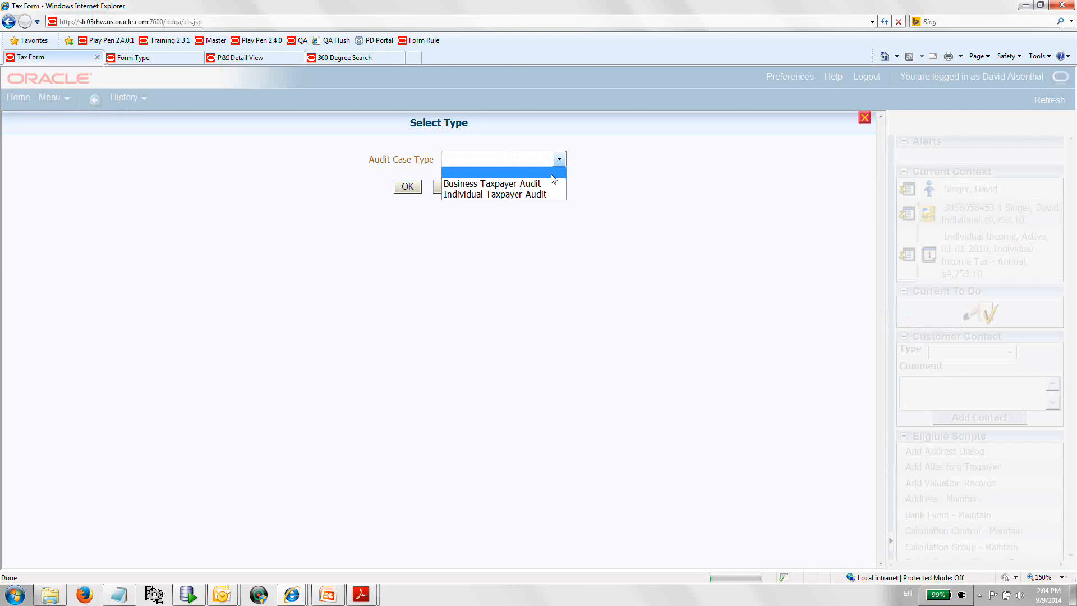
click(496, 192)
click(416, 189)
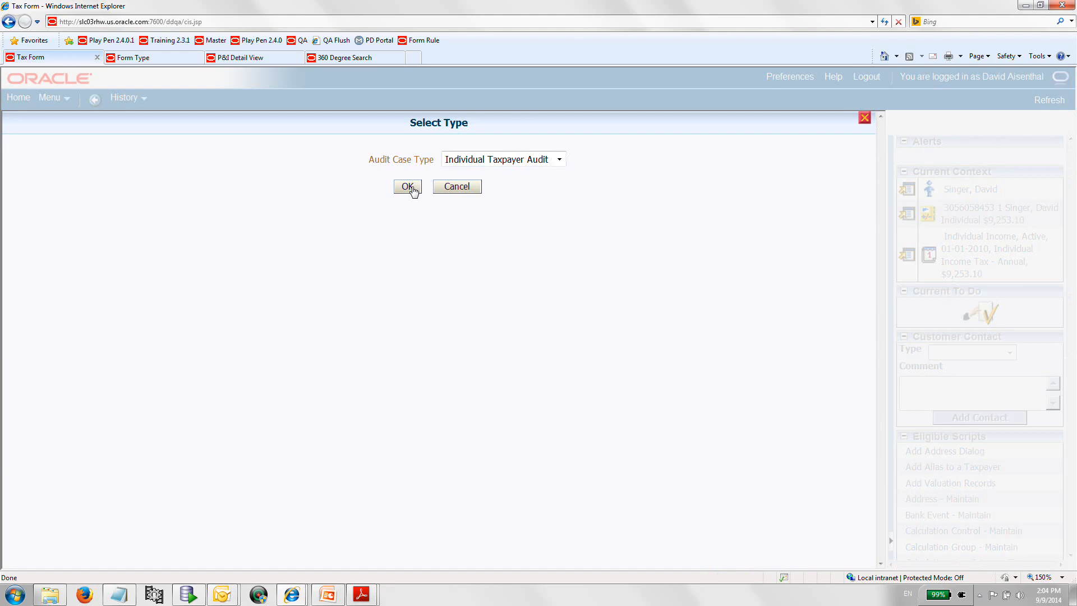
click(408, 187)
Create the audit case with period start date 01-01-2010, reason Questionable Credits, source Internal Review, and the individual income tax obligation.
click(408, 216)
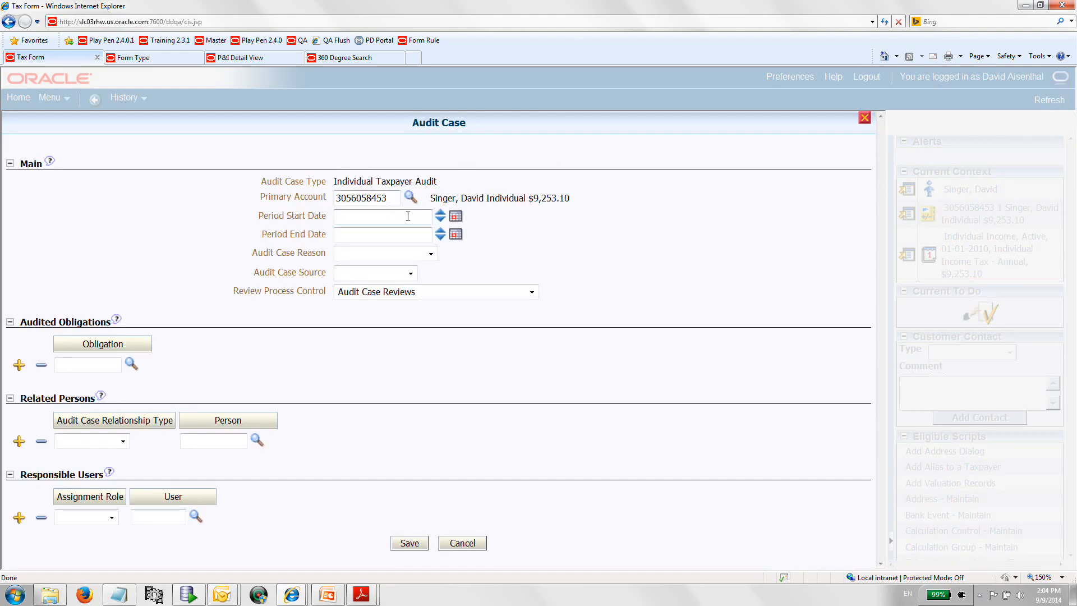
text(01-01-2010)
click(430, 254)
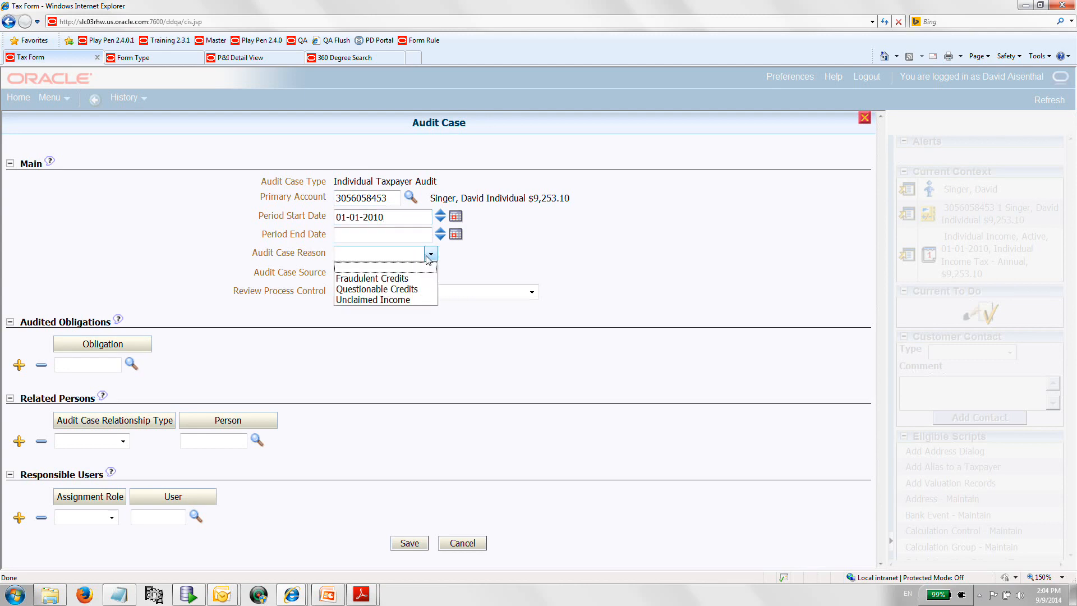
click(422, 289)
click(411, 310)
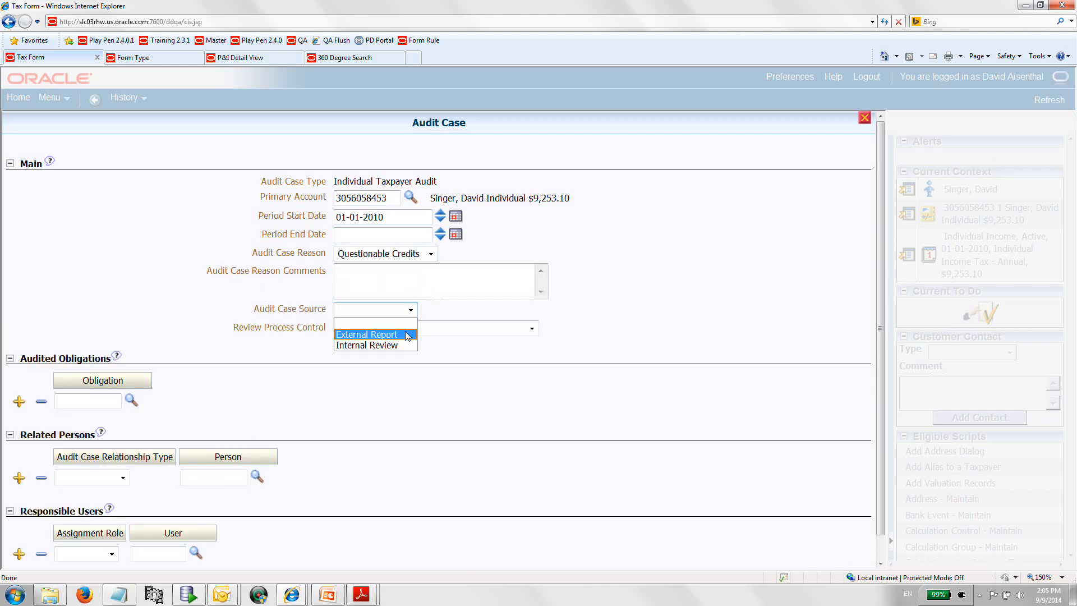
click(402, 346)
click(130, 401)
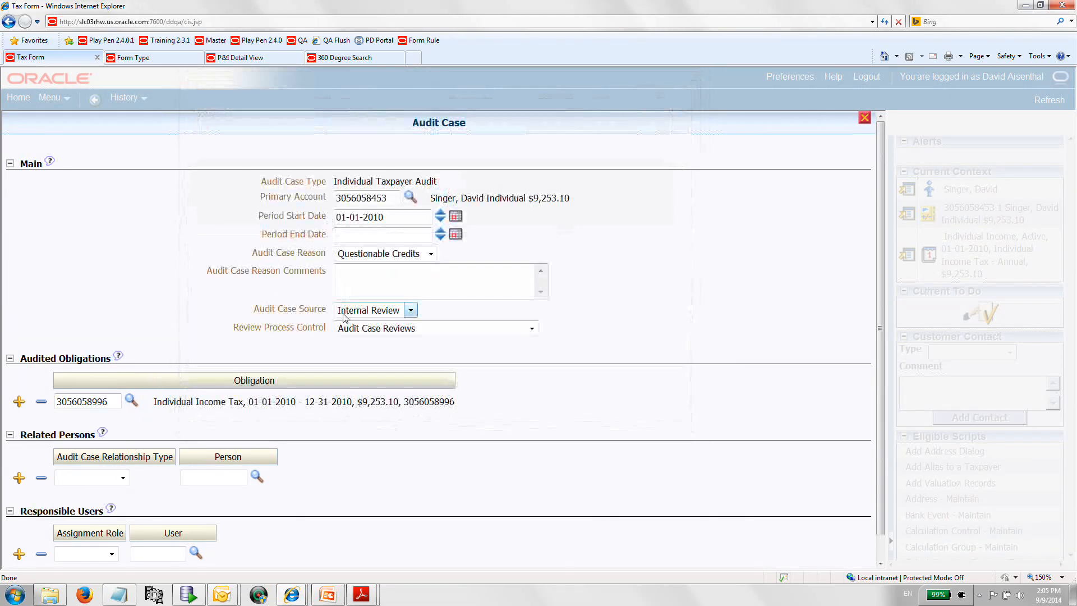
scroll(574, 344, down, 3)
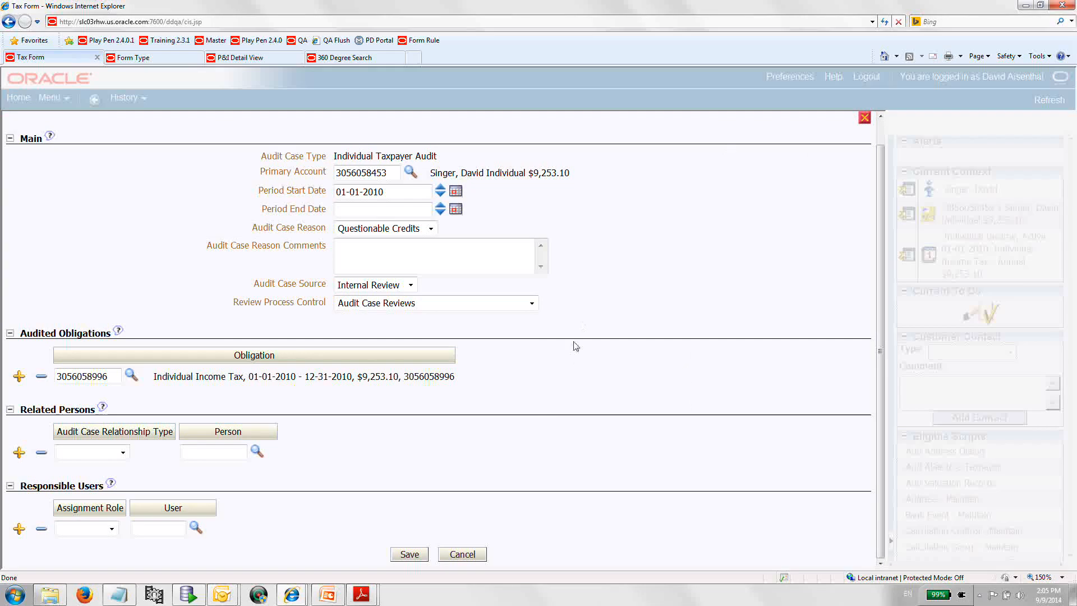
click(417, 557)
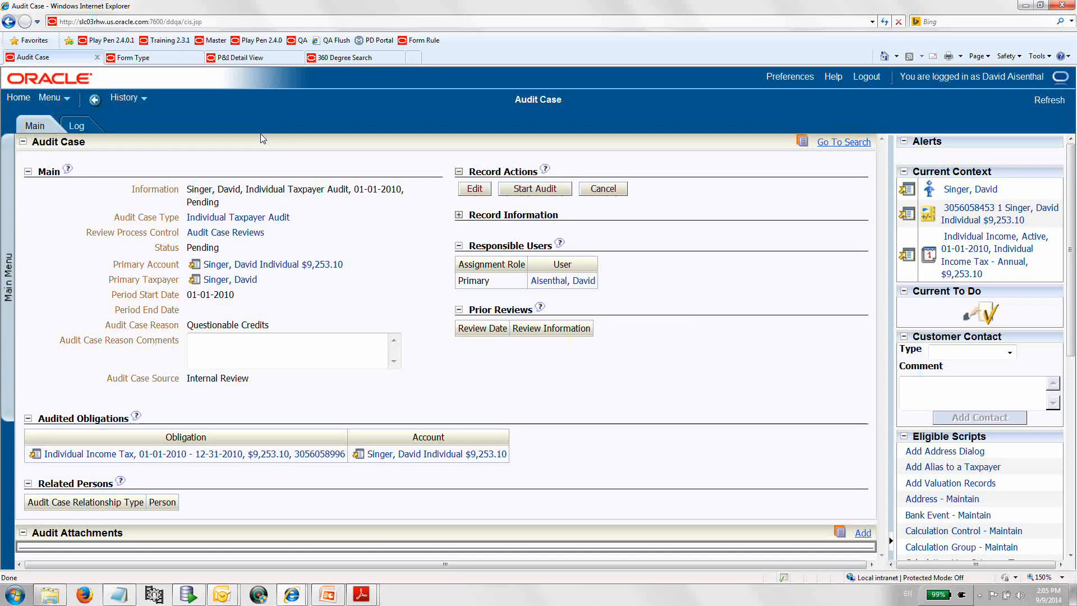
Return to the tax form and start an audit, linking it to the account's pending Individual Taxpayer Audit case.
click(123, 98)
click(131, 117)
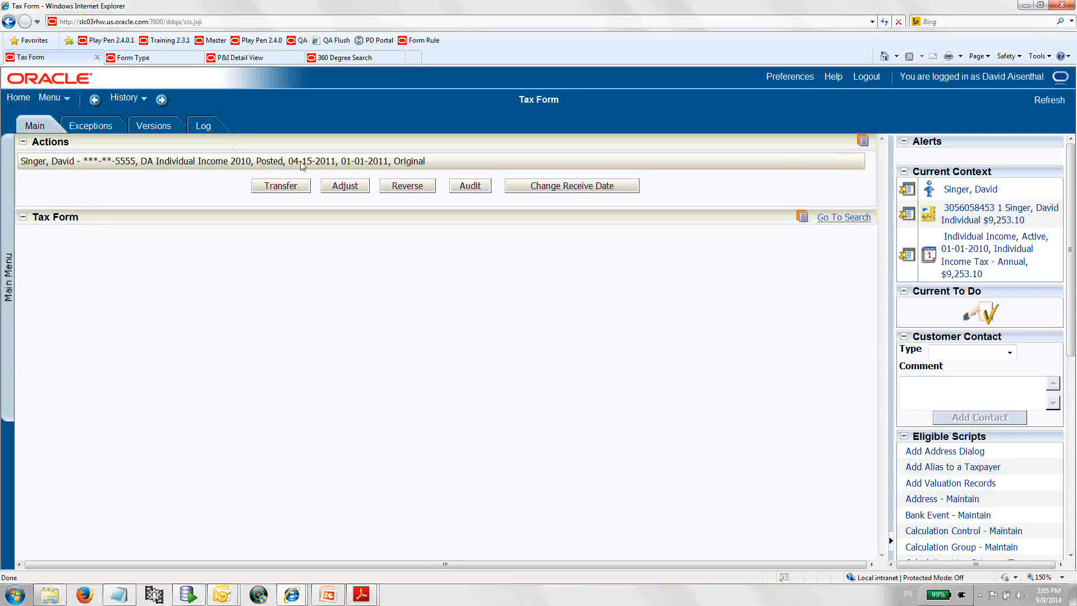
click(460, 186)
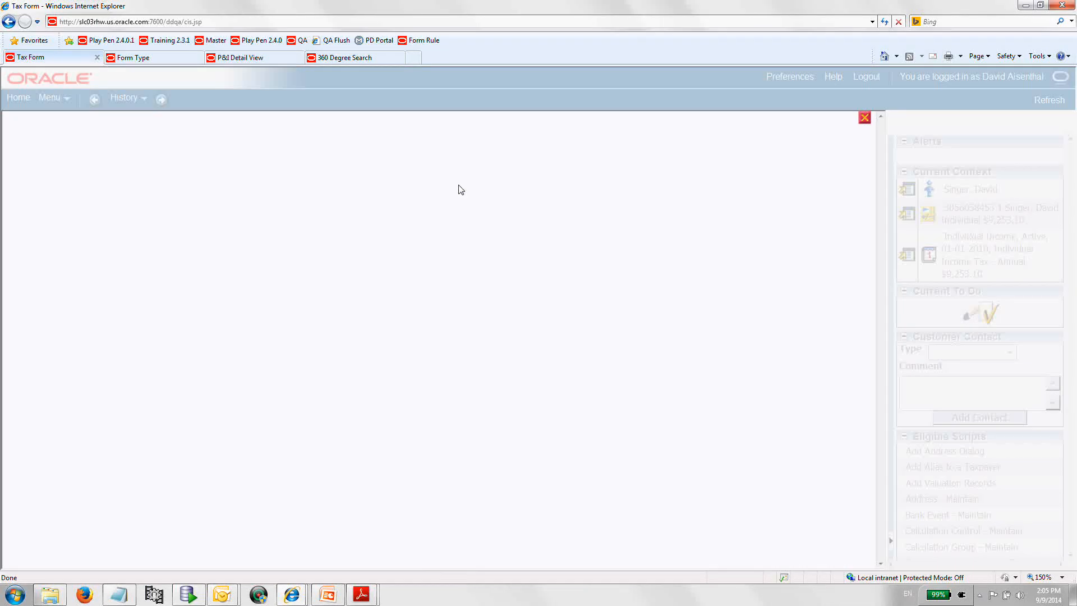
click(533, 158)
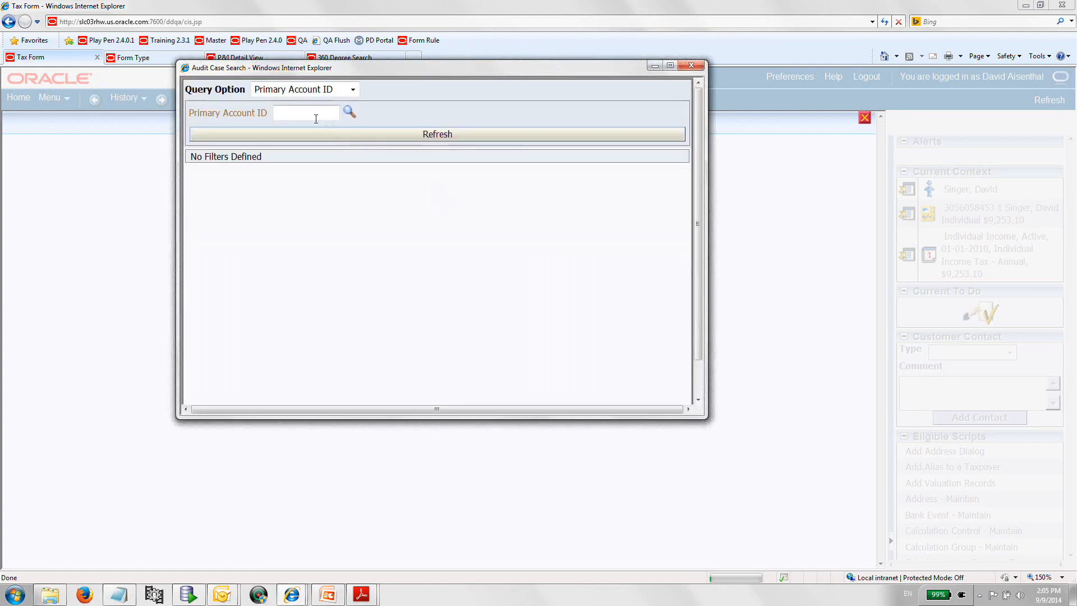
click(348, 113)
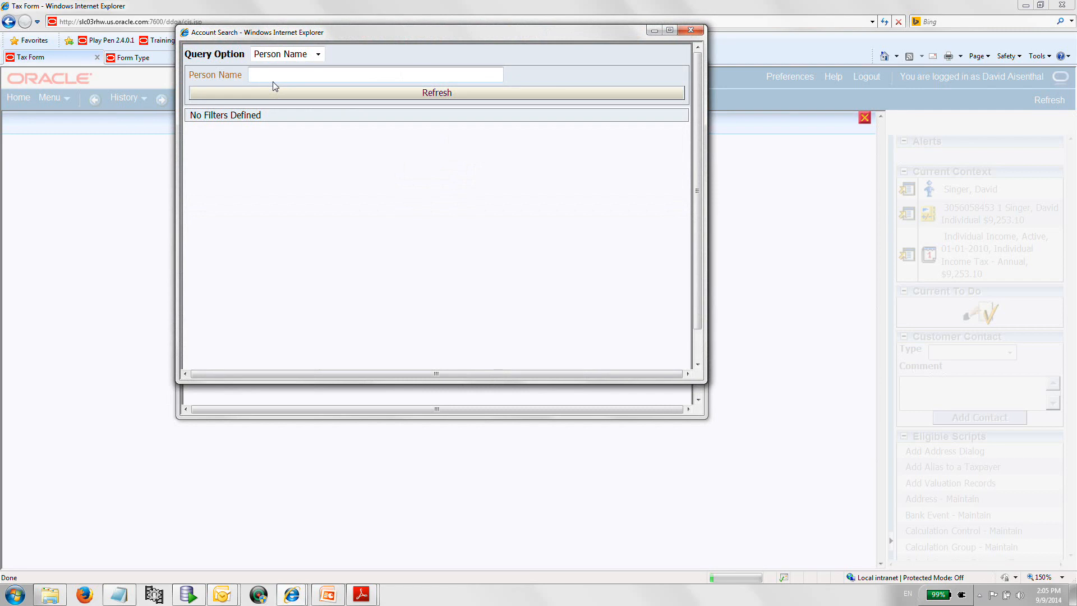
key(Return)
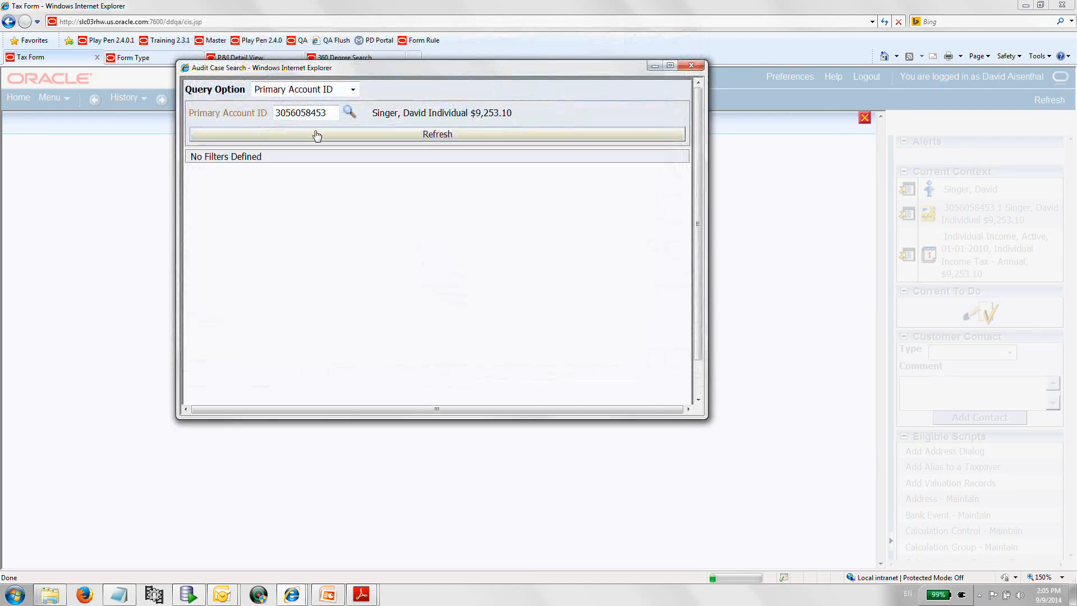
click(318, 135)
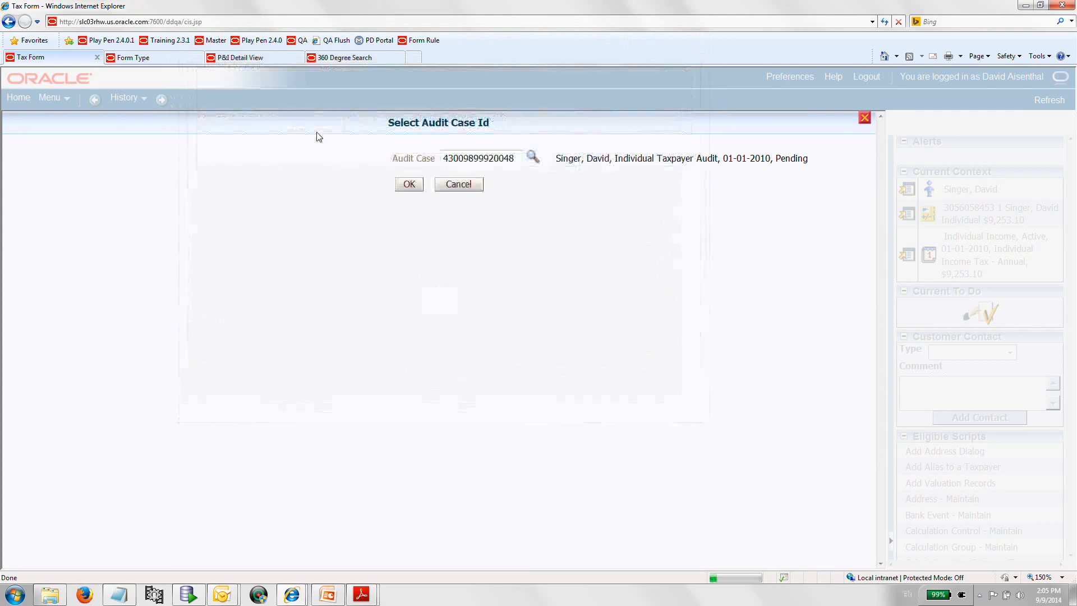
click(409, 185)
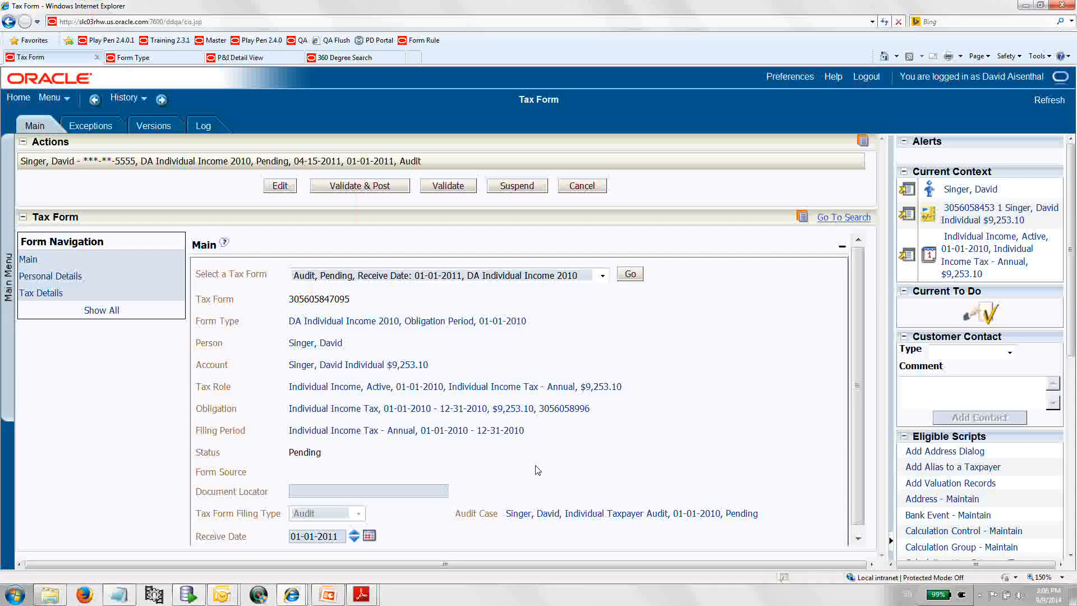
Edit the audit version's tax details, setting Exemptions to 3000, and save.
click(600, 275)
click(507, 299)
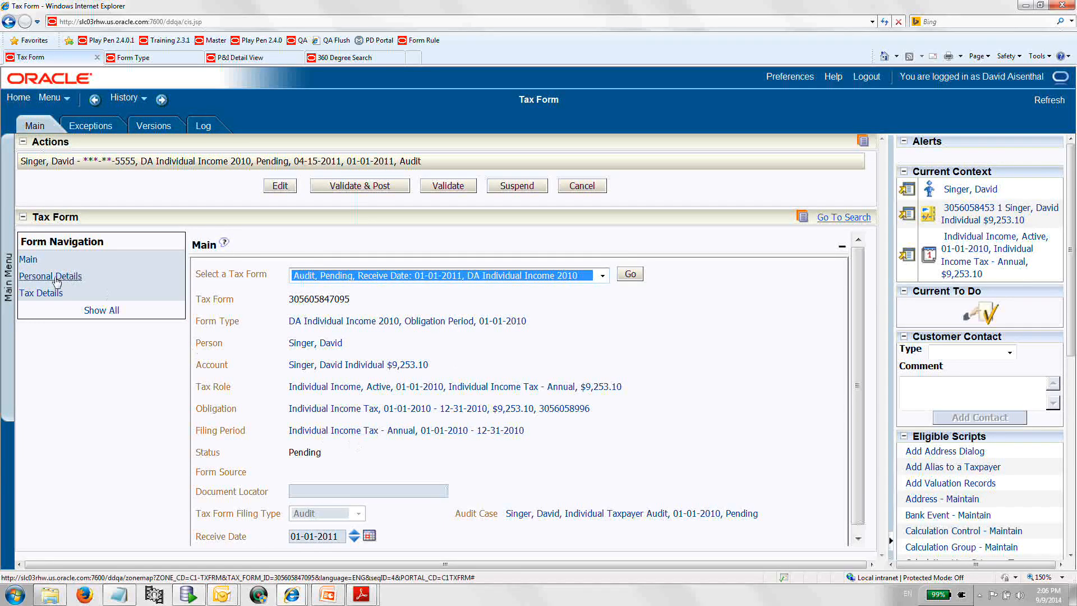
click(280, 189)
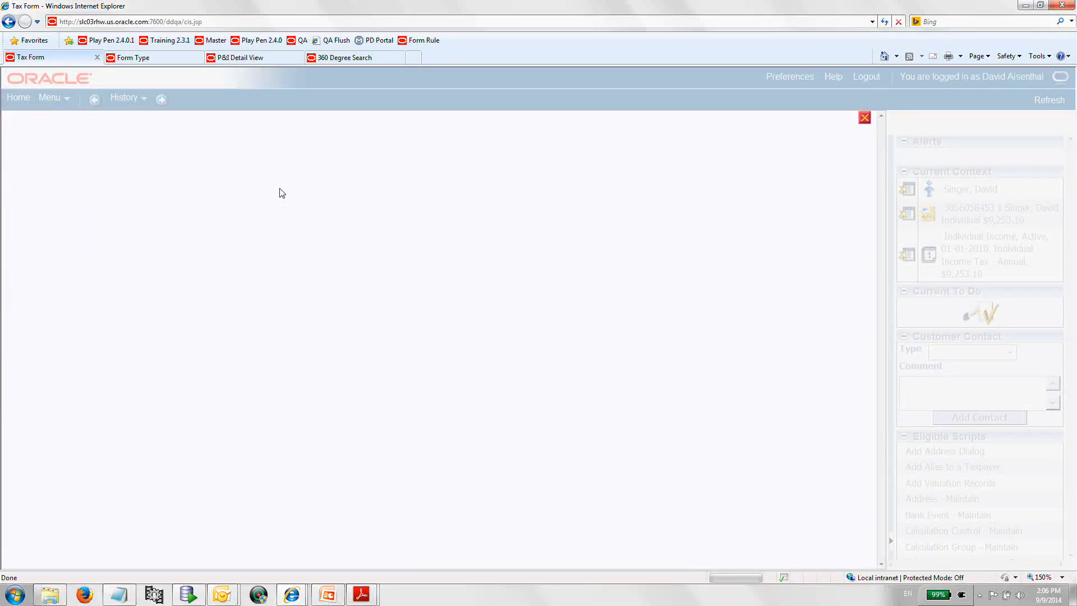
click(37, 234)
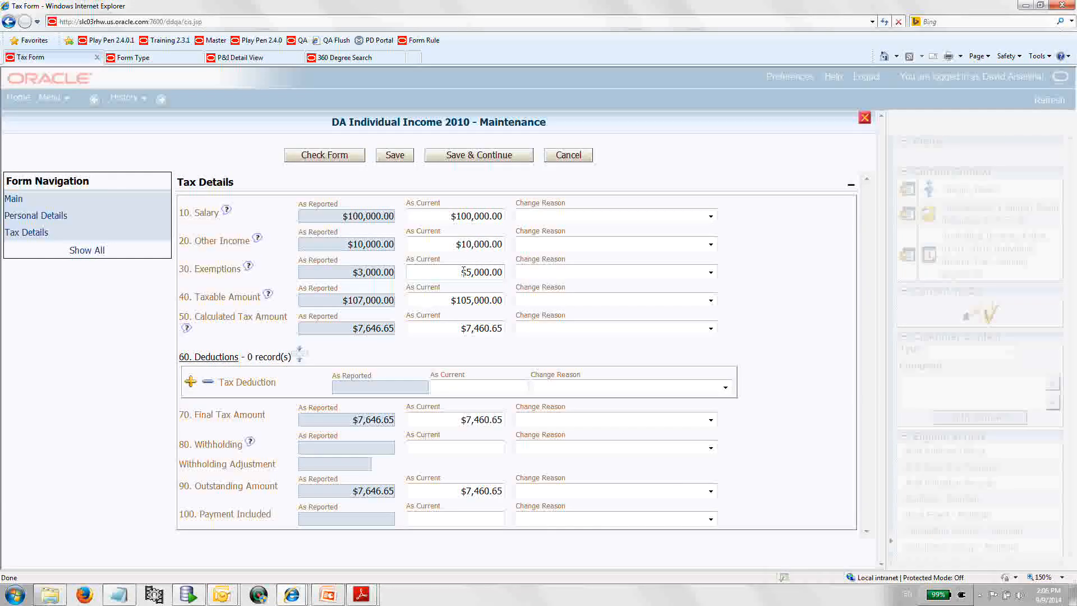
double_click(463, 272)
text(300)
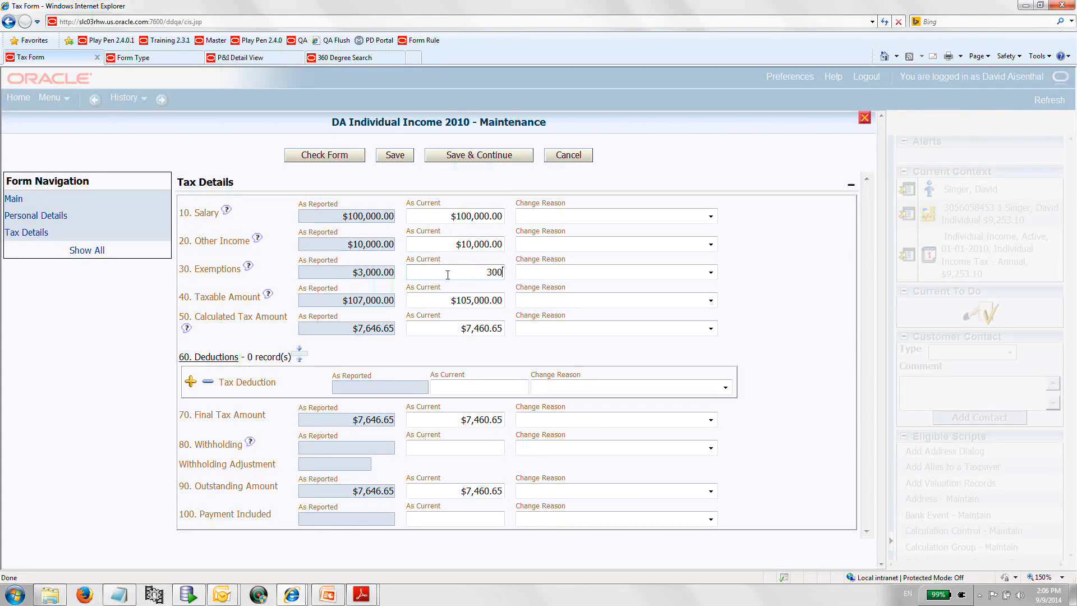
text(0)
click(397, 159)
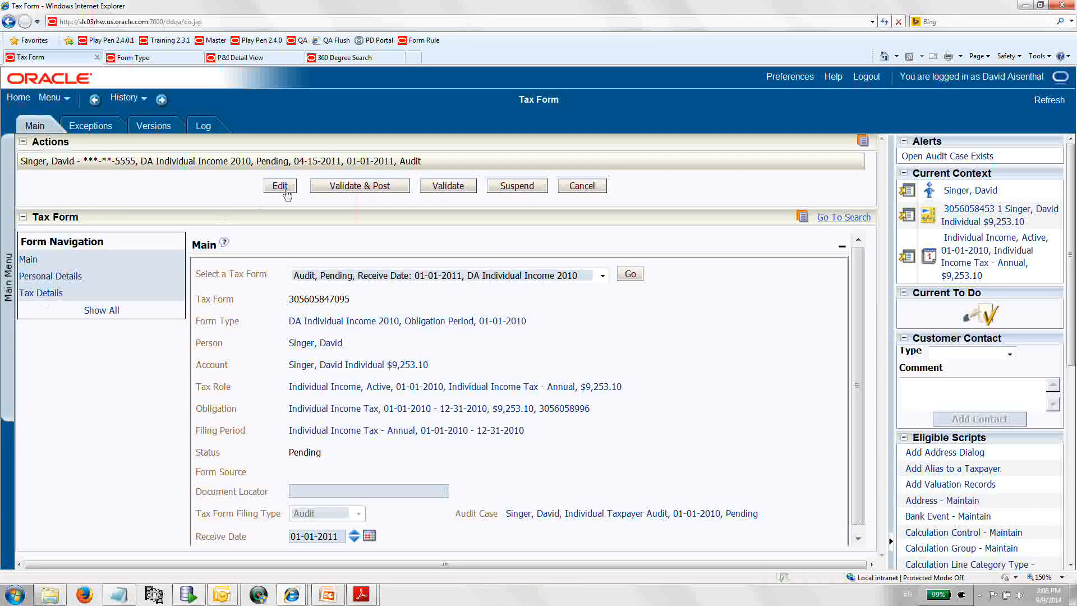
Edit the audit version's tax details again, setting Taxable Amount to 107000, and save.
click(48, 293)
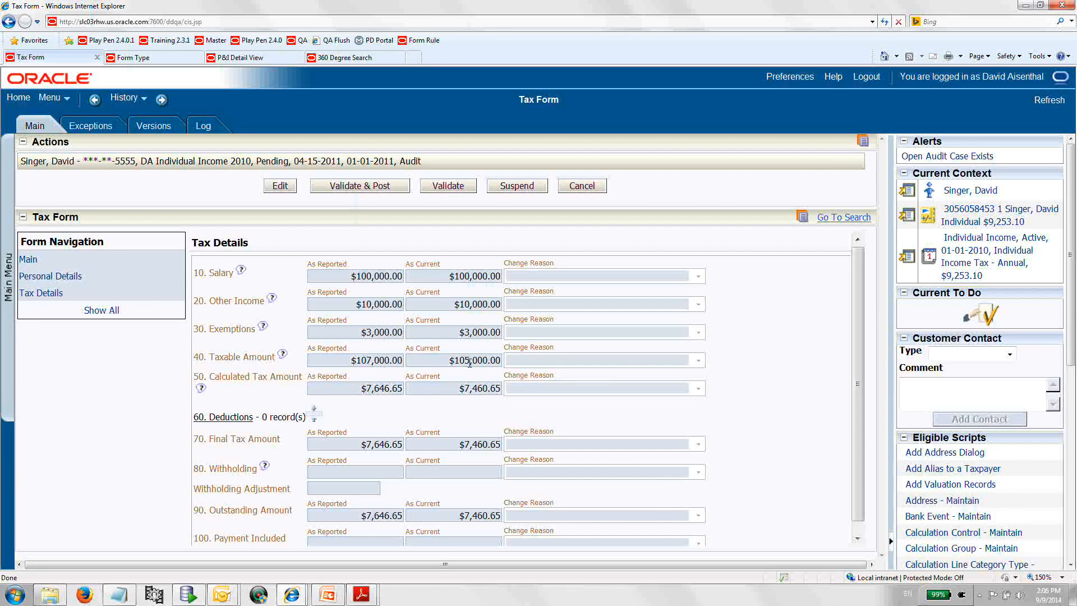
click(280, 189)
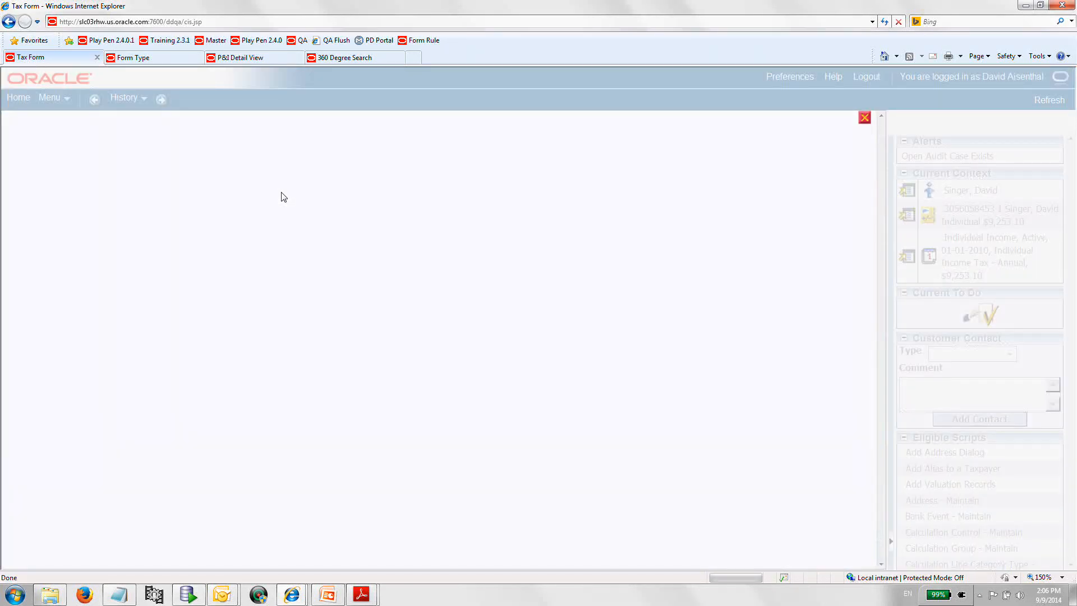
click(31, 233)
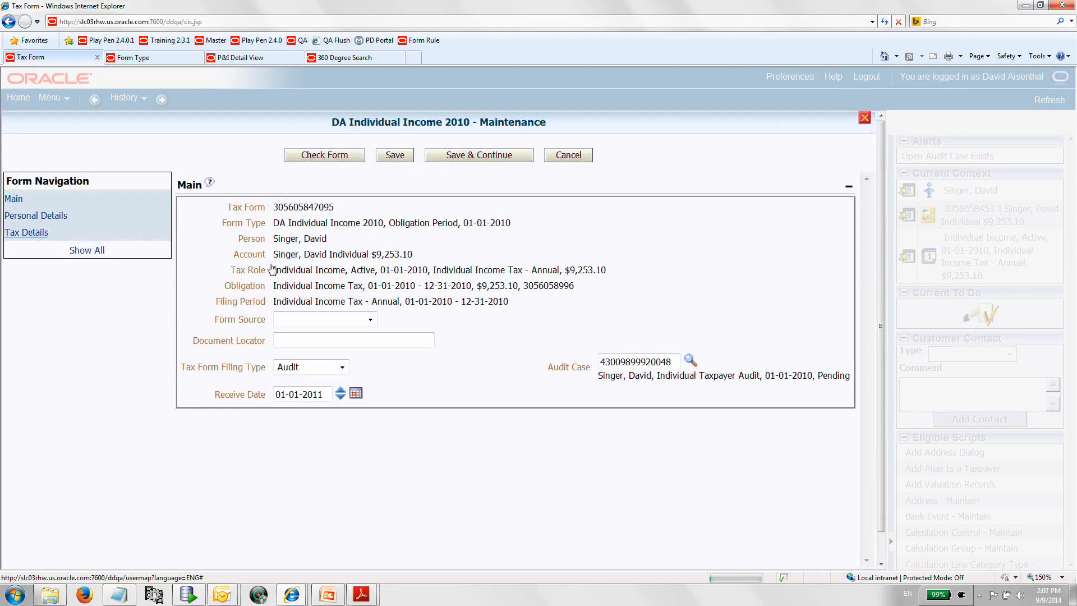
click(465, 300)
click(471, 300)
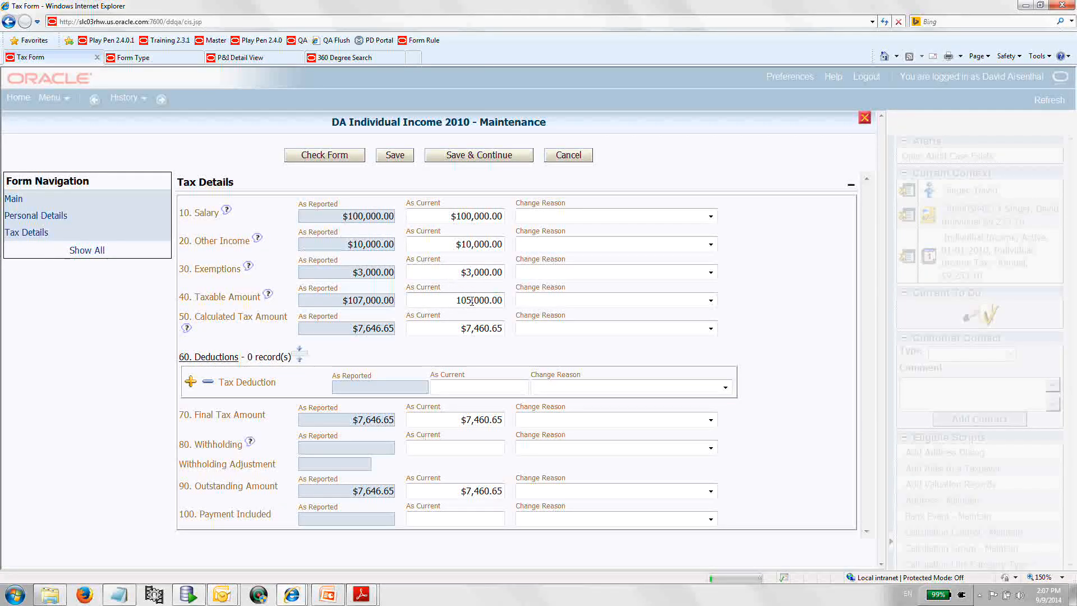
key(BackSpace)
text(7)
click(396, 156)
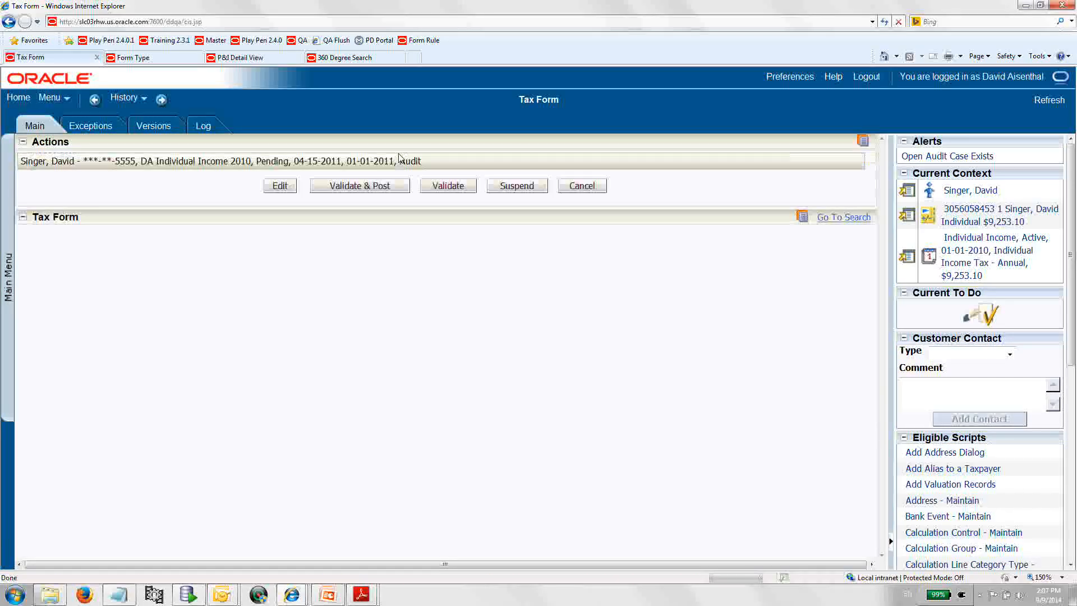
Validate the audit version of the form and expand its estimated balance details.
click(435, 191)
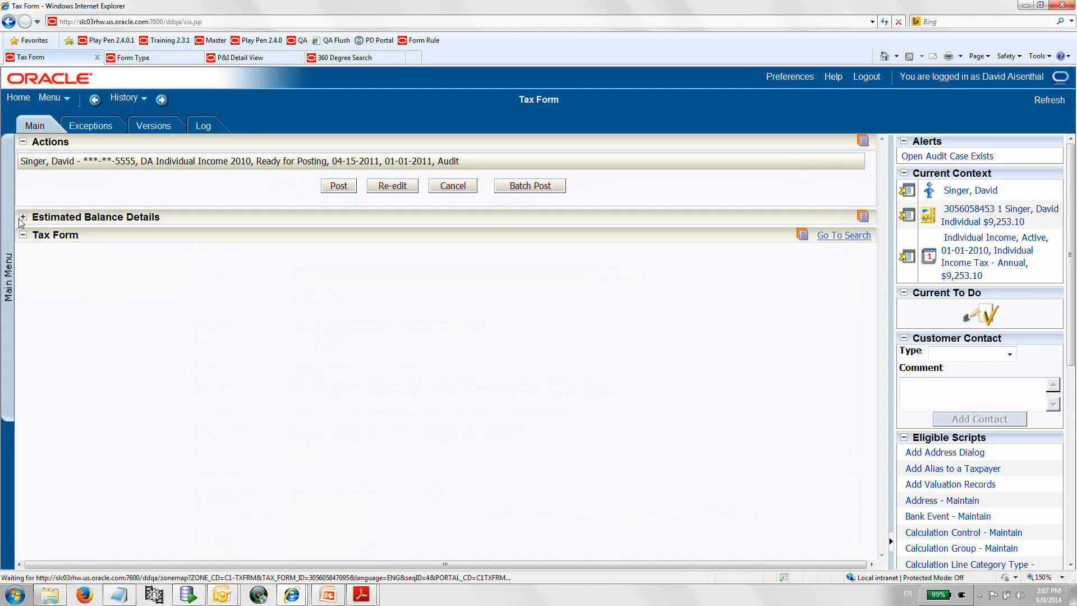
click(22, 217)
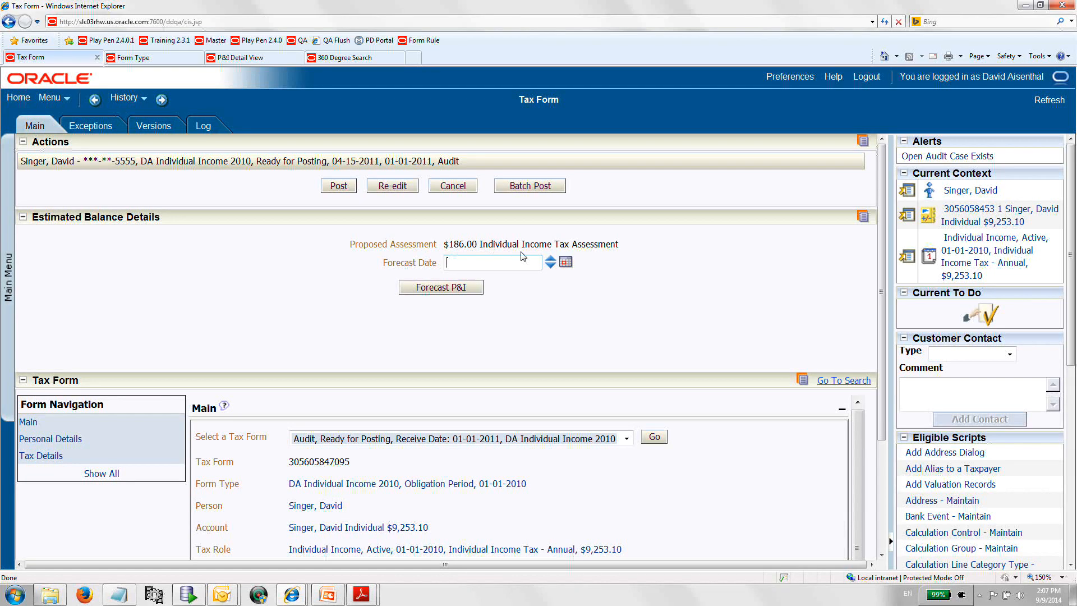
Forecast penalties and interest with a forecast date of 09-09-2015.
click(568, 263)
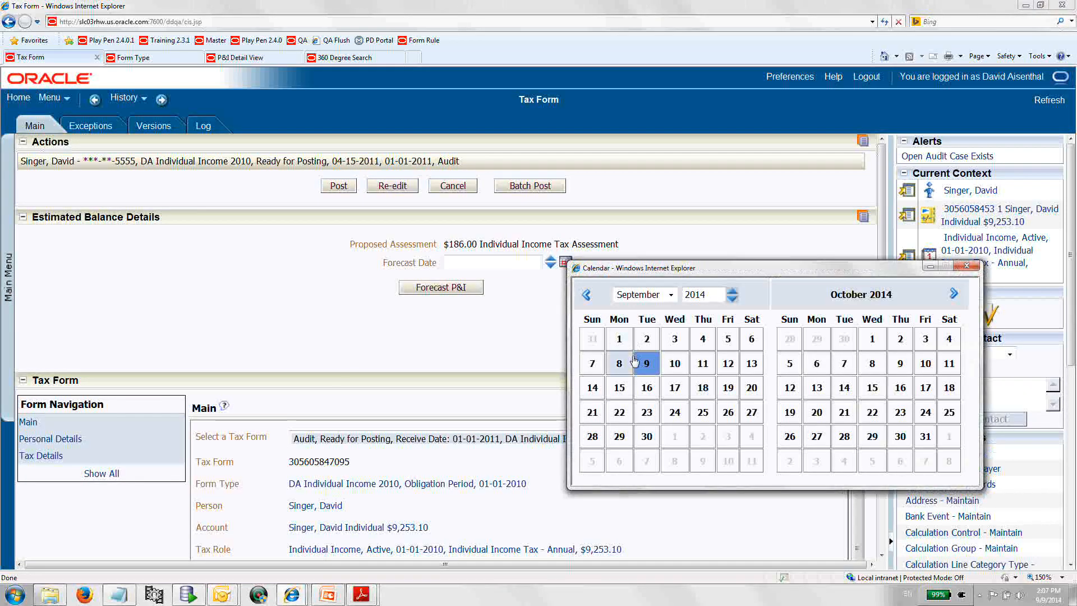
click(640, 365)
click(520, 261)
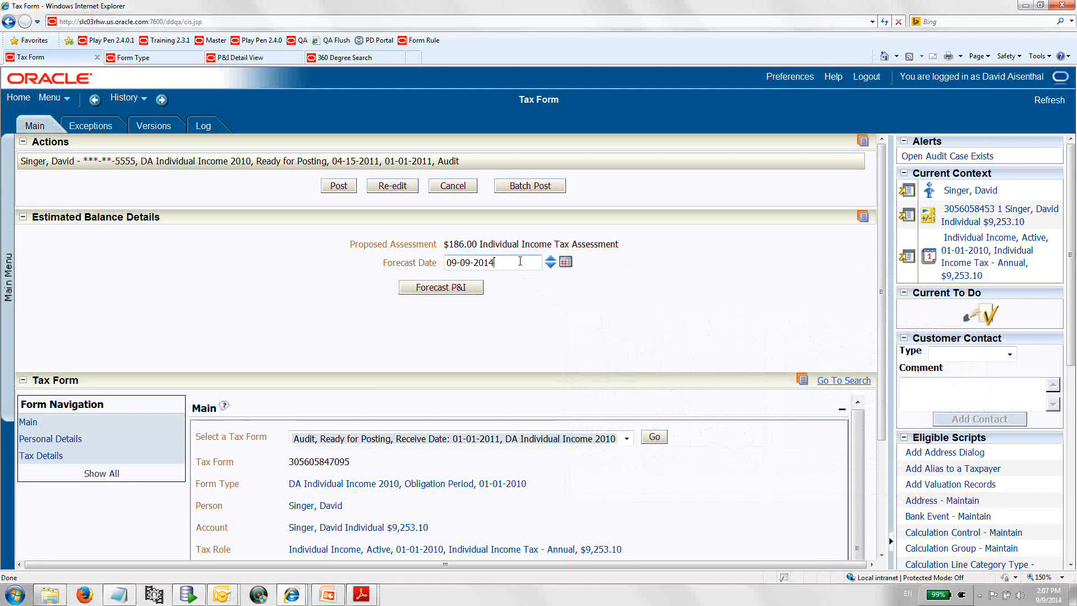
key(BackSpace)
text(5)
click(444, 288)
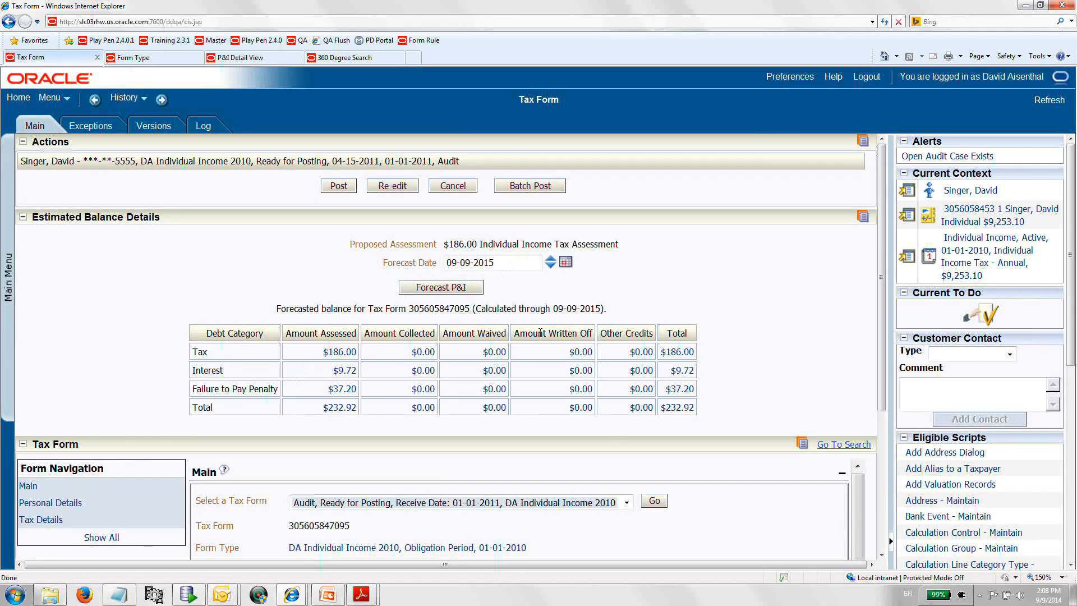
Post the audit version of the tax form and check its list of available versions.
scroll(606, 377, down, 4)
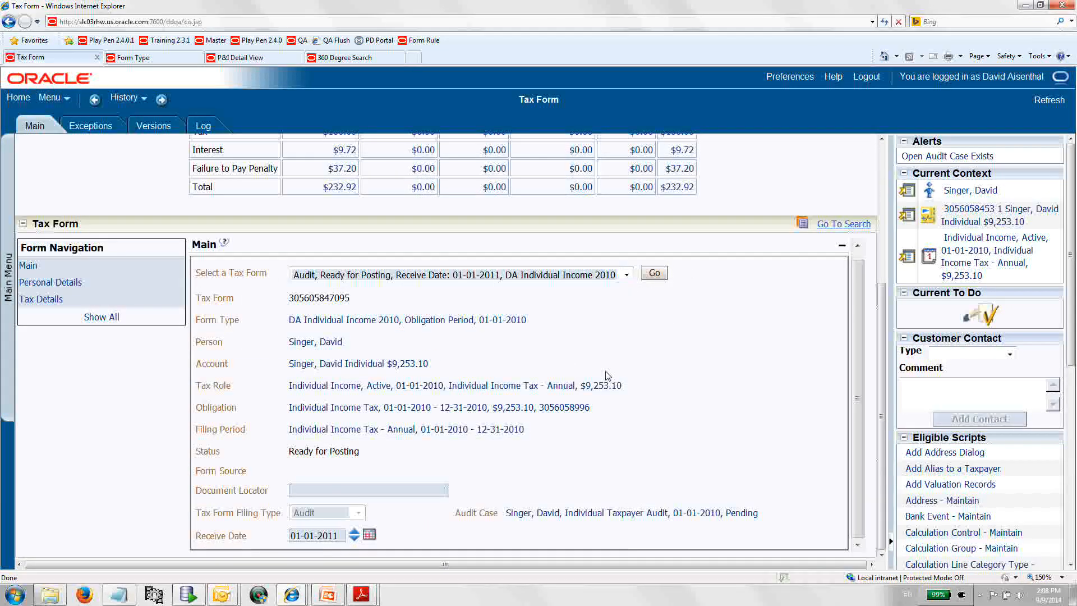
scroll(417, 326, up, 4)
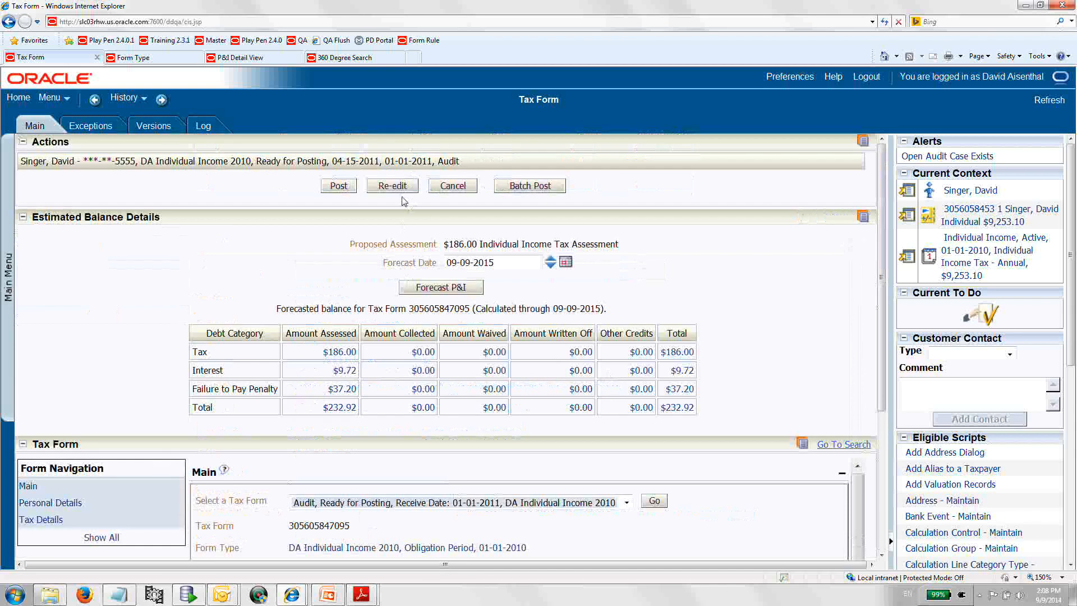
click(340, 188)
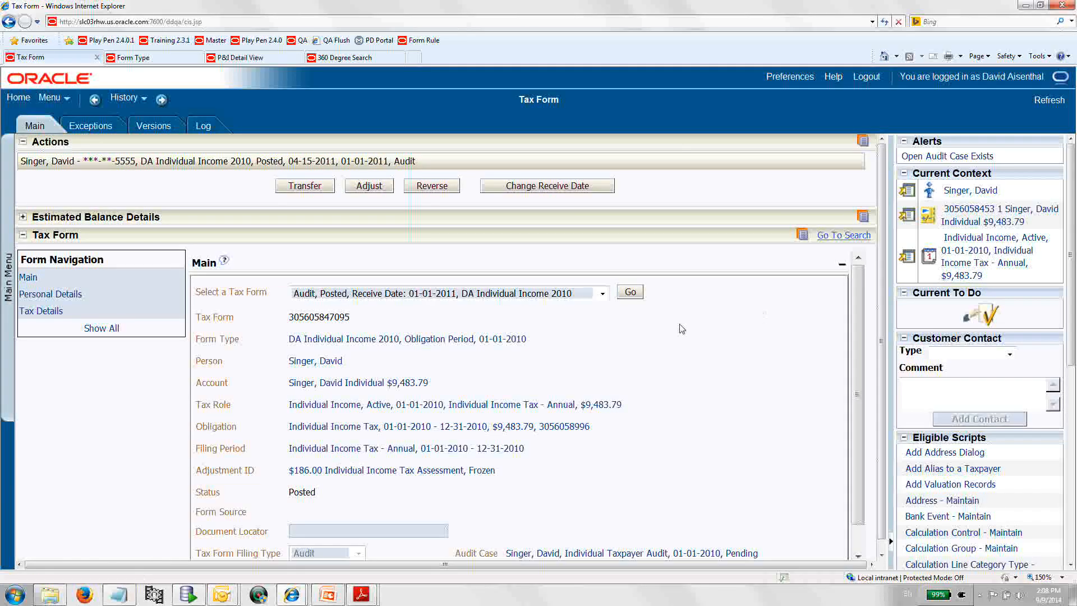
click(602, 293)
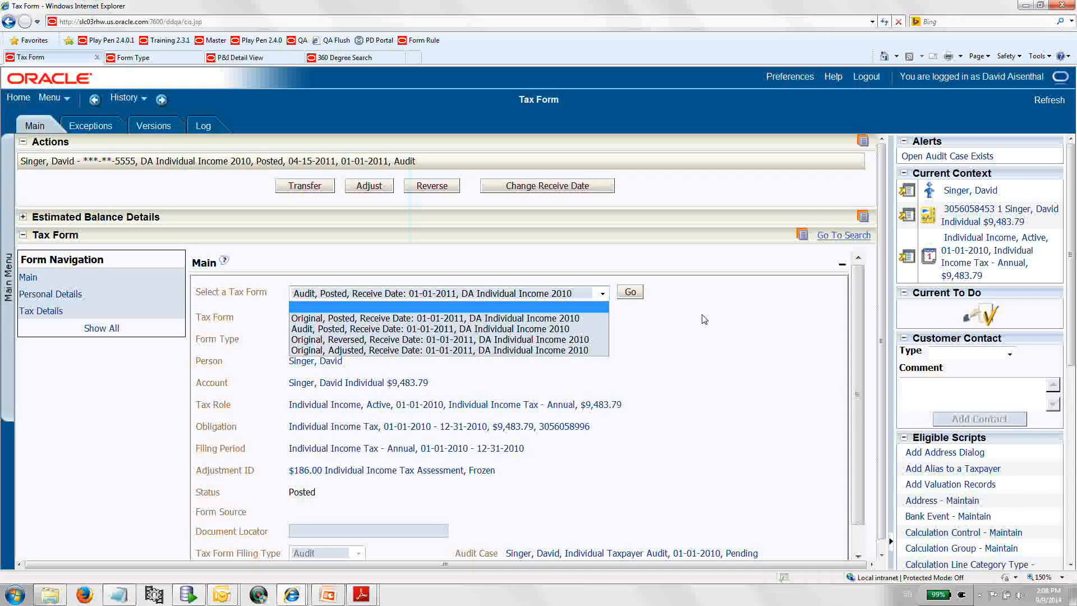
click(746, 305)
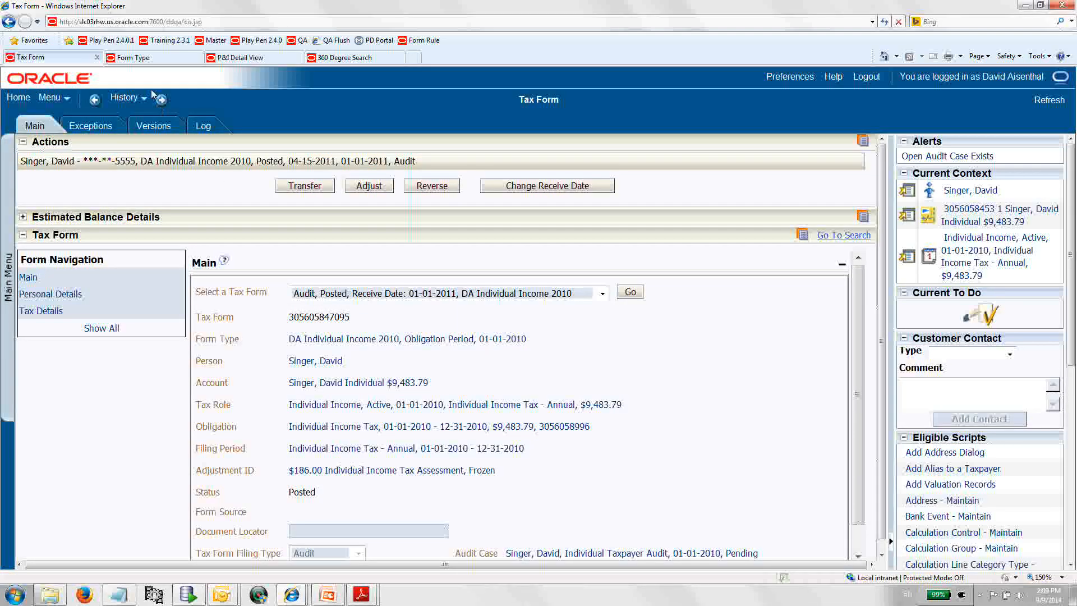
Review the form type's rules for the Ready for Posting rule group.
click(136, 61)
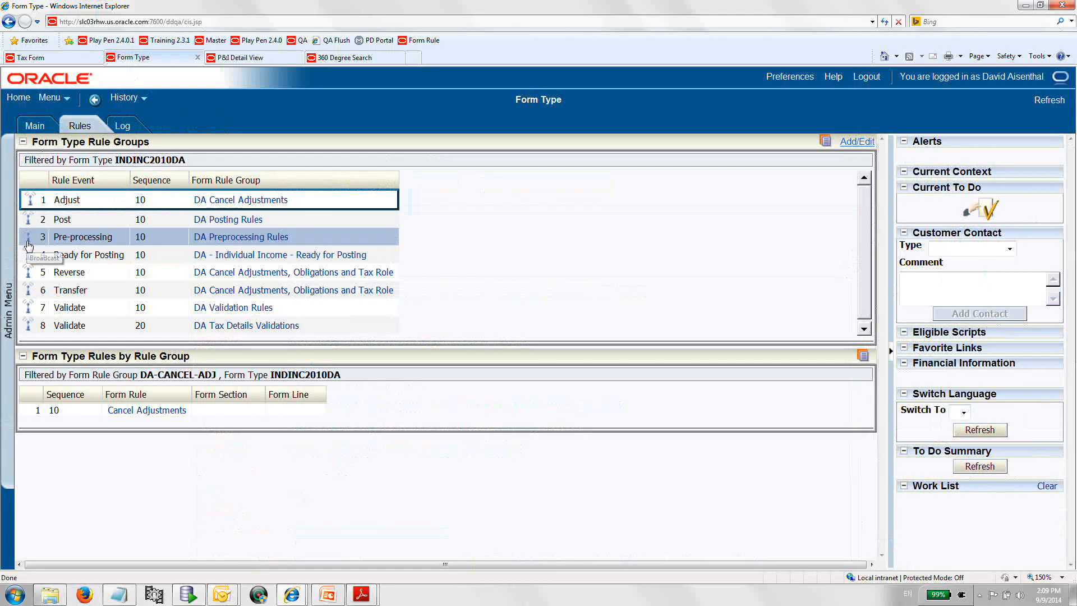
click(29, 262)
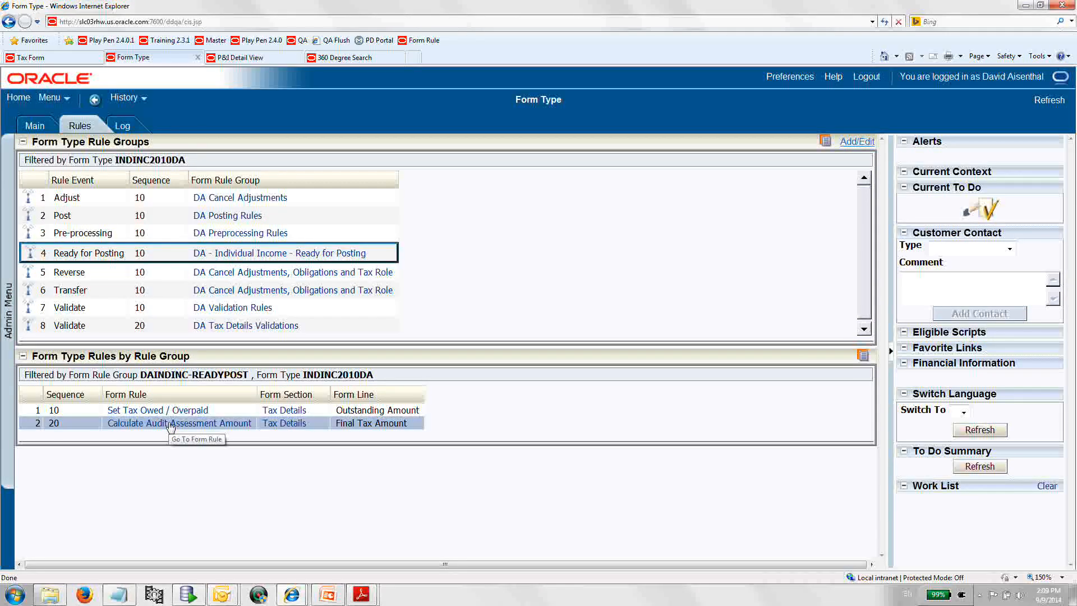
Open the Calculate Audit Assessment Amount form rule's details and return to the tax form.
click(170, 425)
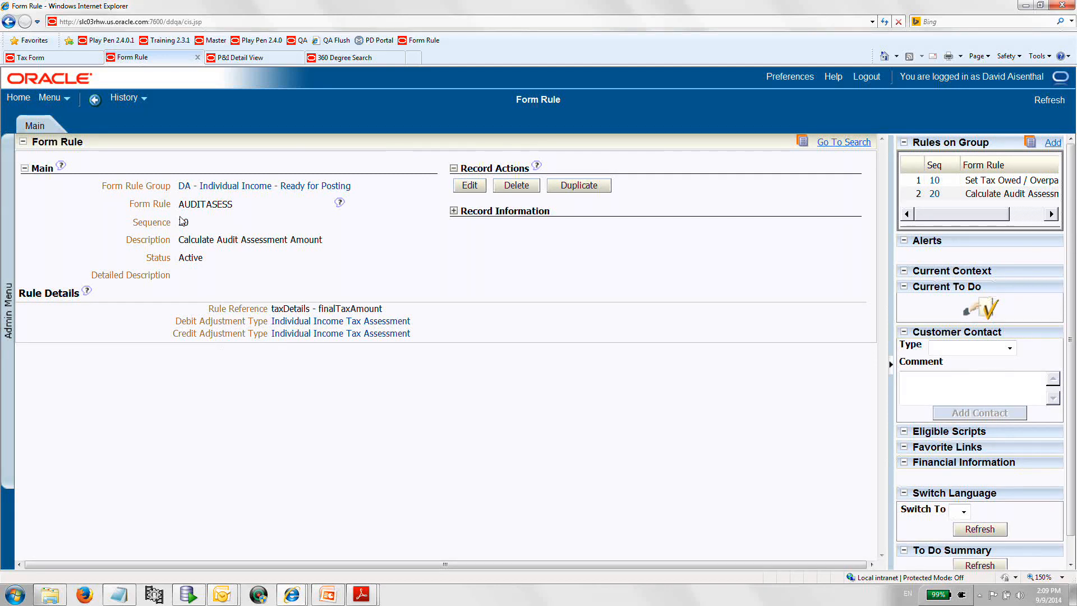
click(58, 58)
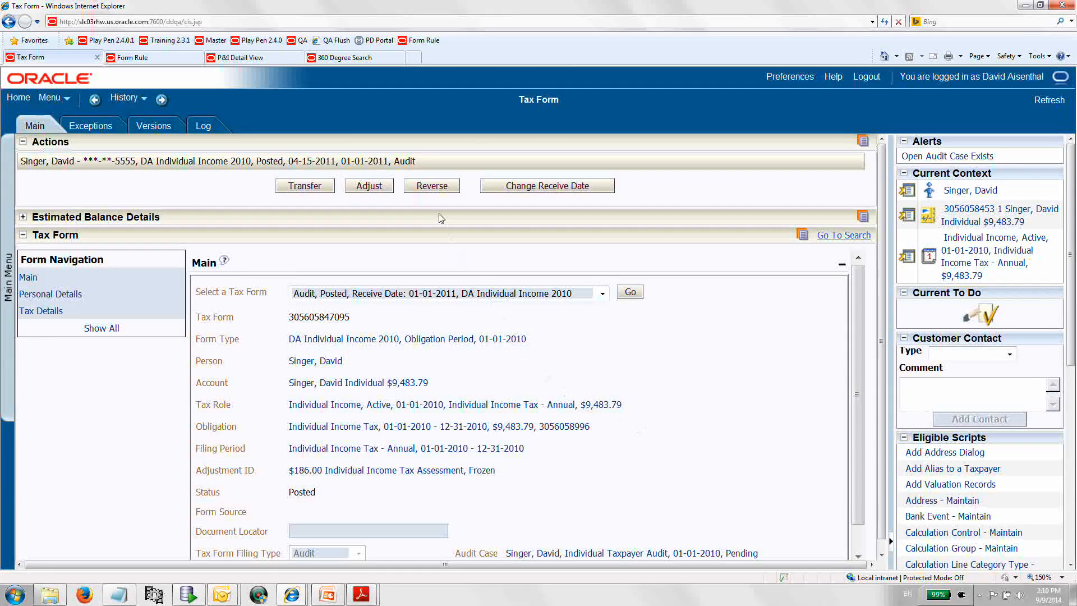
Reverse the audit version of the tax form with reverse reason Incorrect Posting.
click(432, 185)
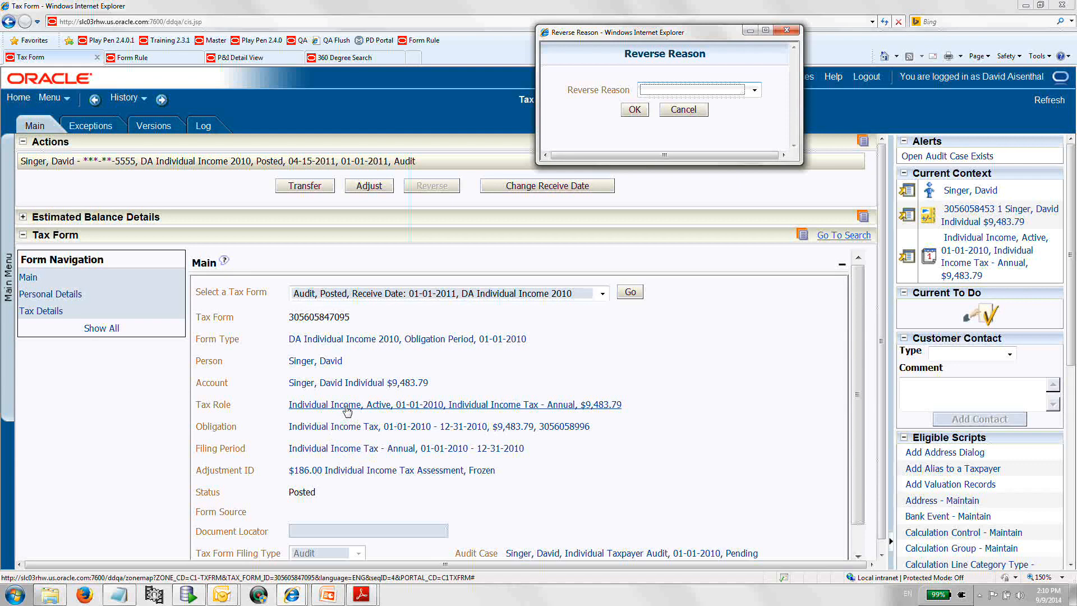
click(723, 90)
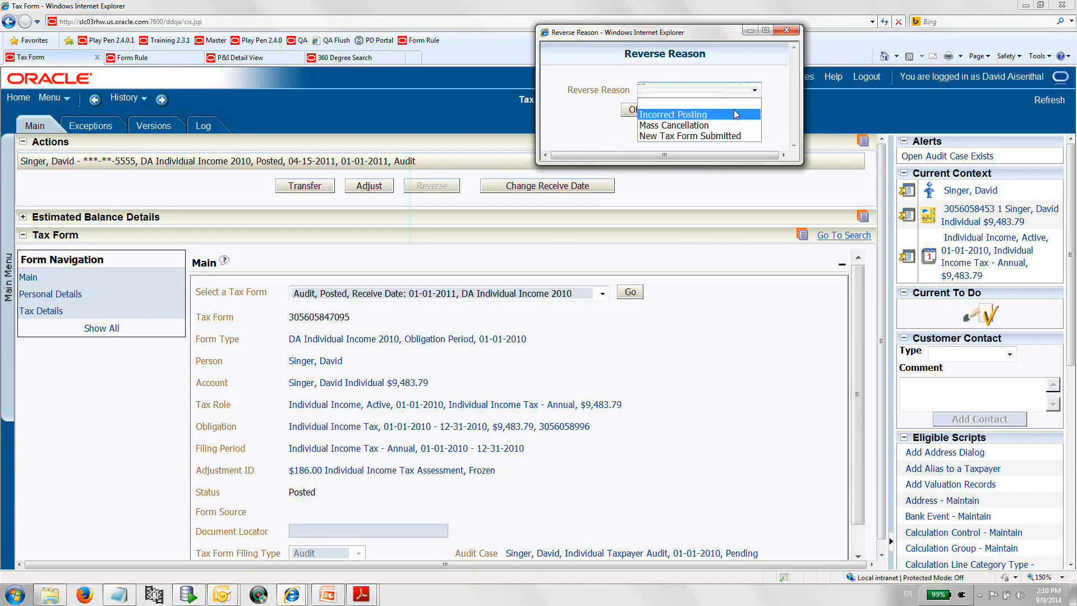
click(736, 114)
click(633, 109)
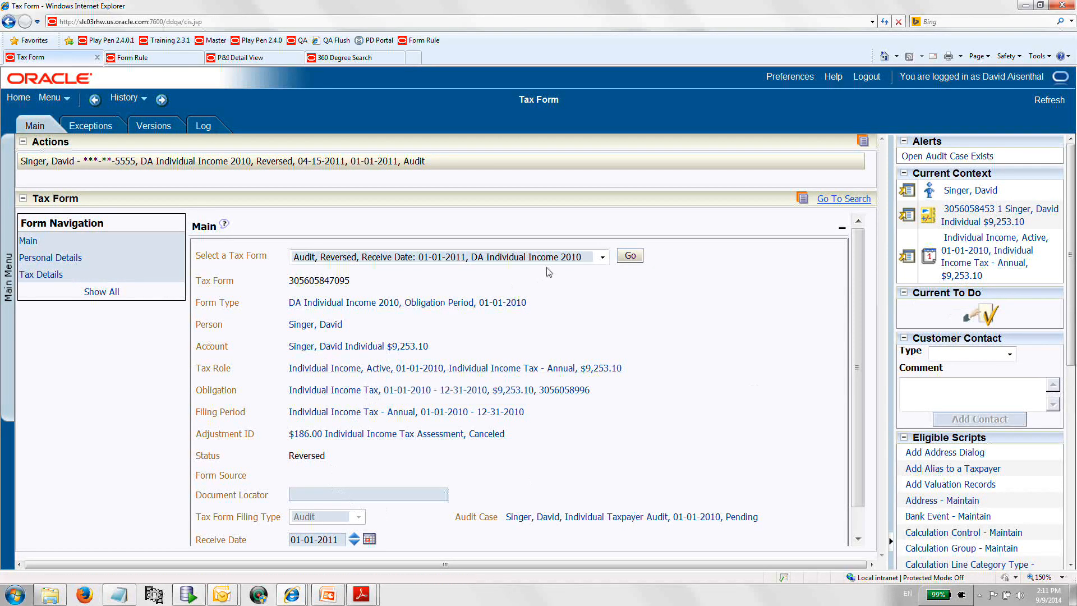
Switch to the original posted version of the form and reverse it with reason Incorrect Posting.
click(602, 258)
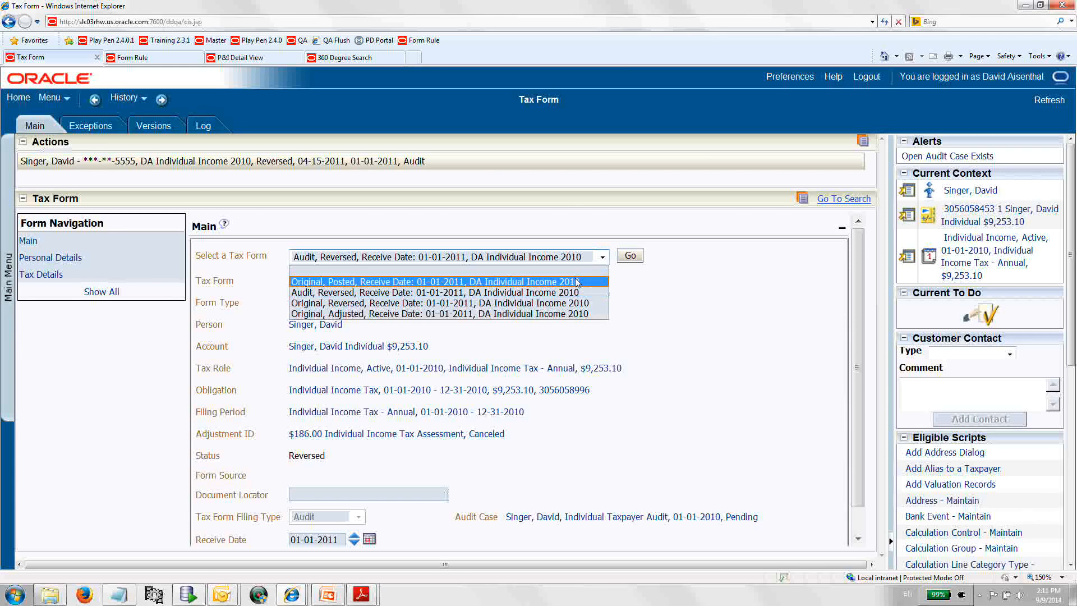
click(577, 282)
click(628, 259)
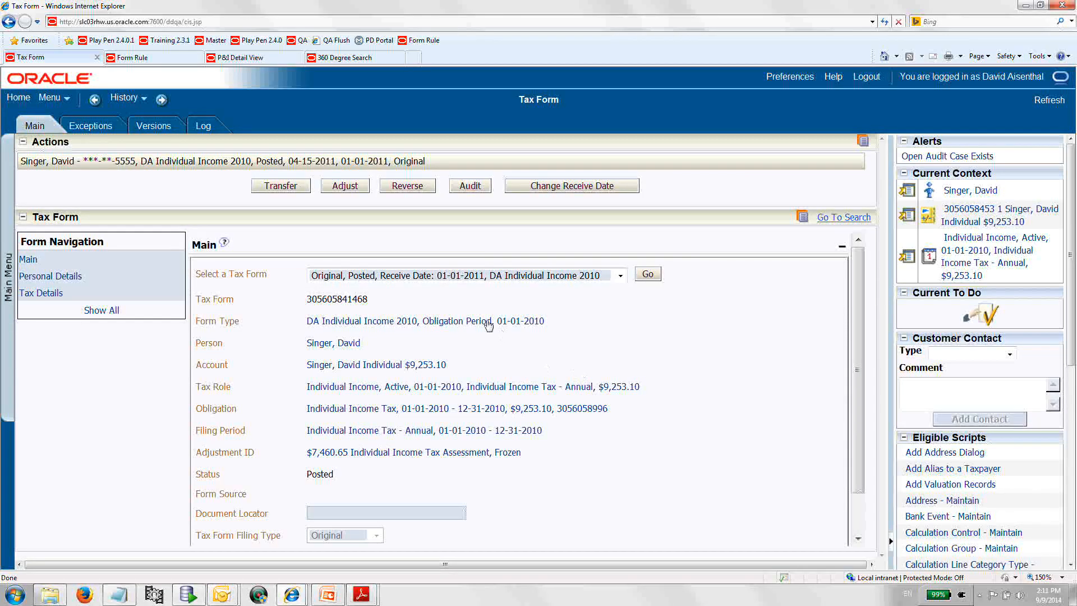
click(414, 191)
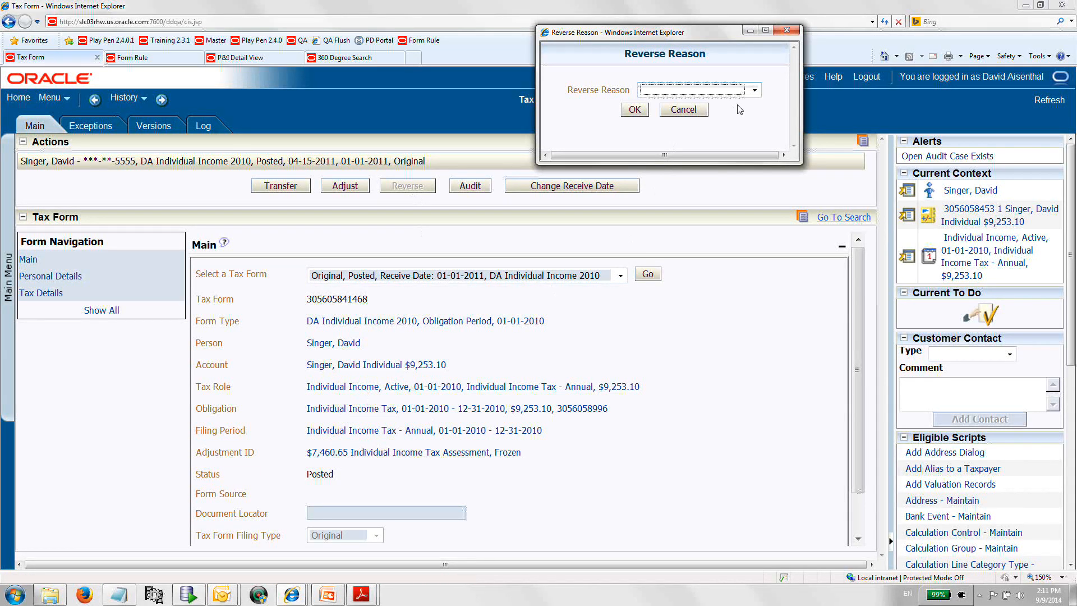
click(753, 91)
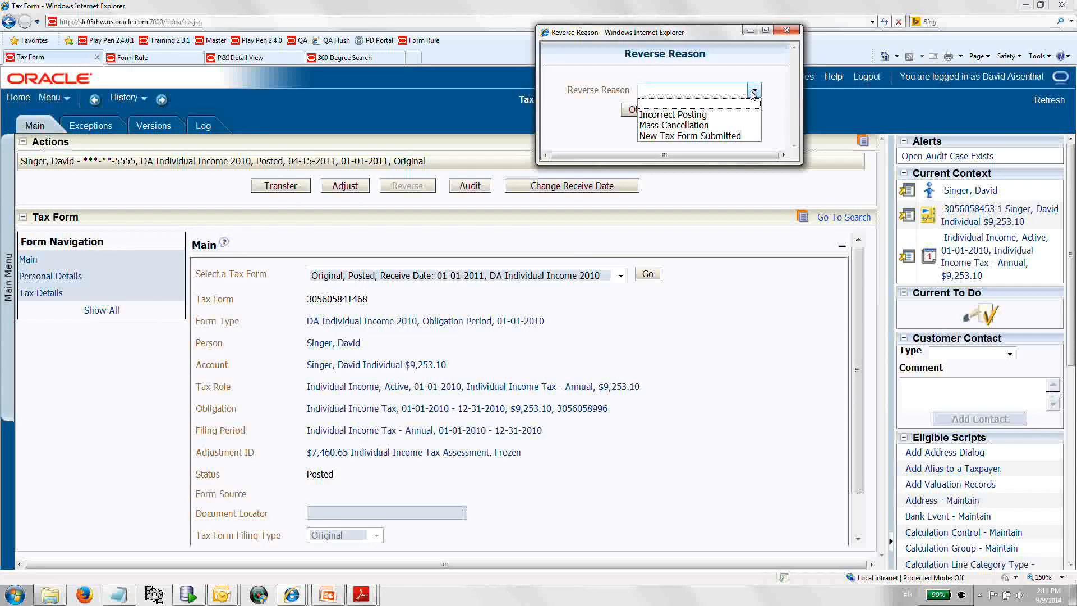
click(690, 114)
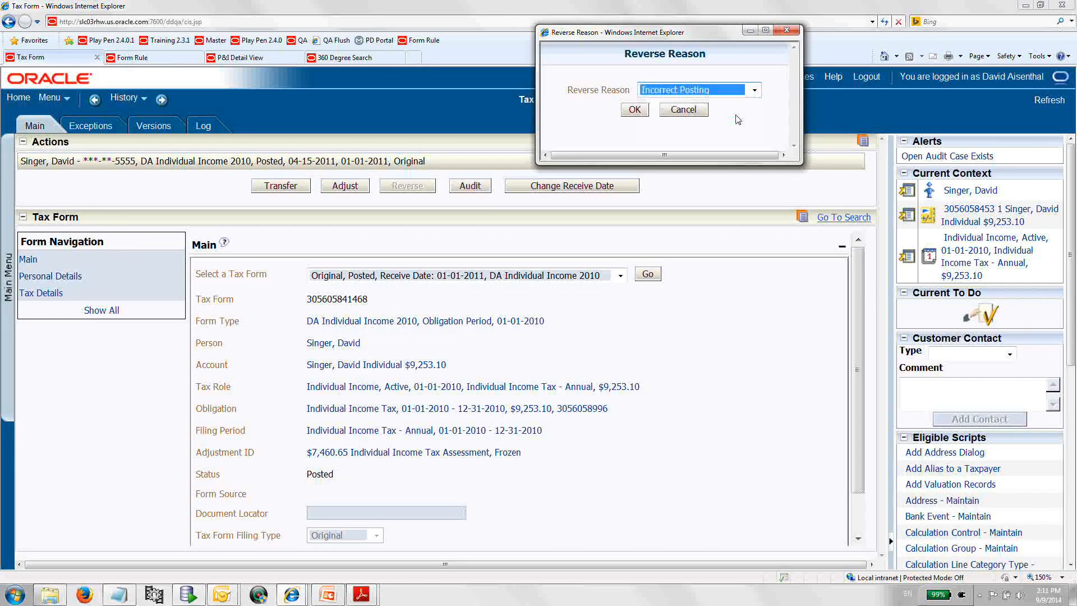
click(646, 108)
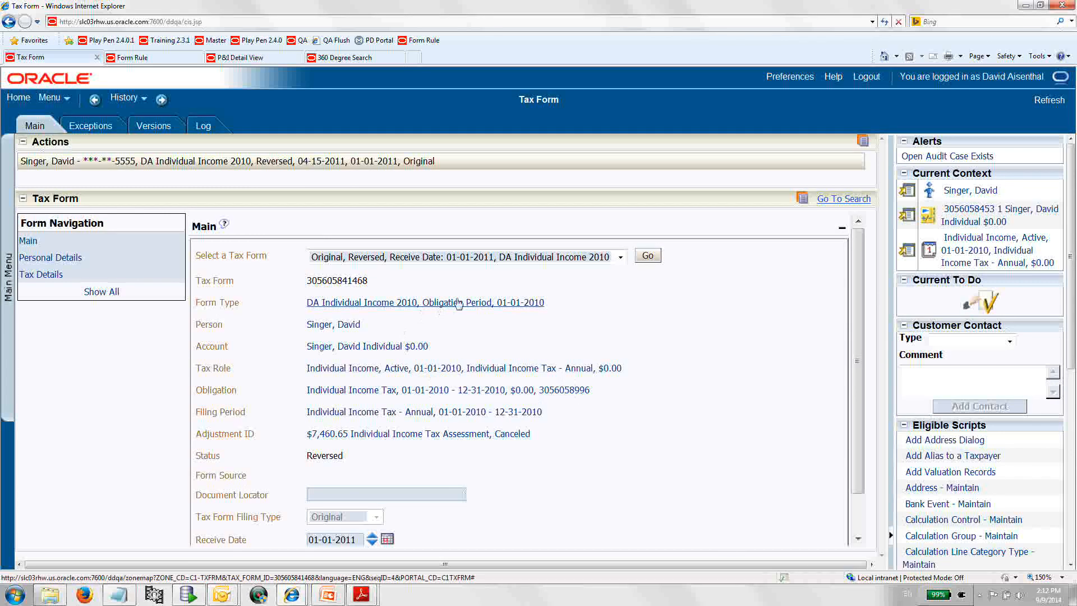
Review the reversed original form's version list and its details down to the reverse reason.
click(619, 258)
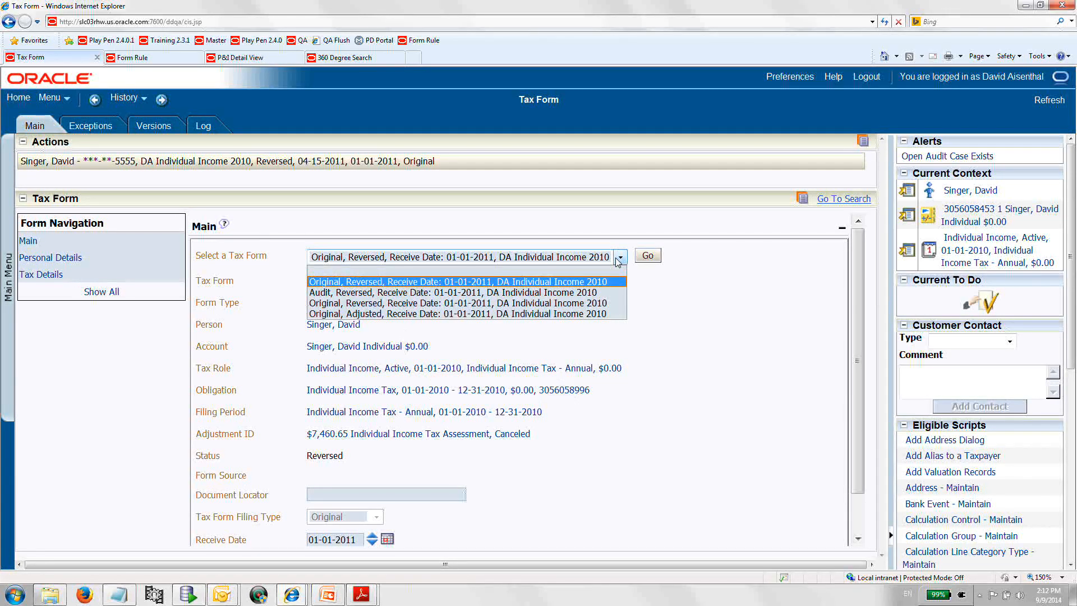
click(660, 281)
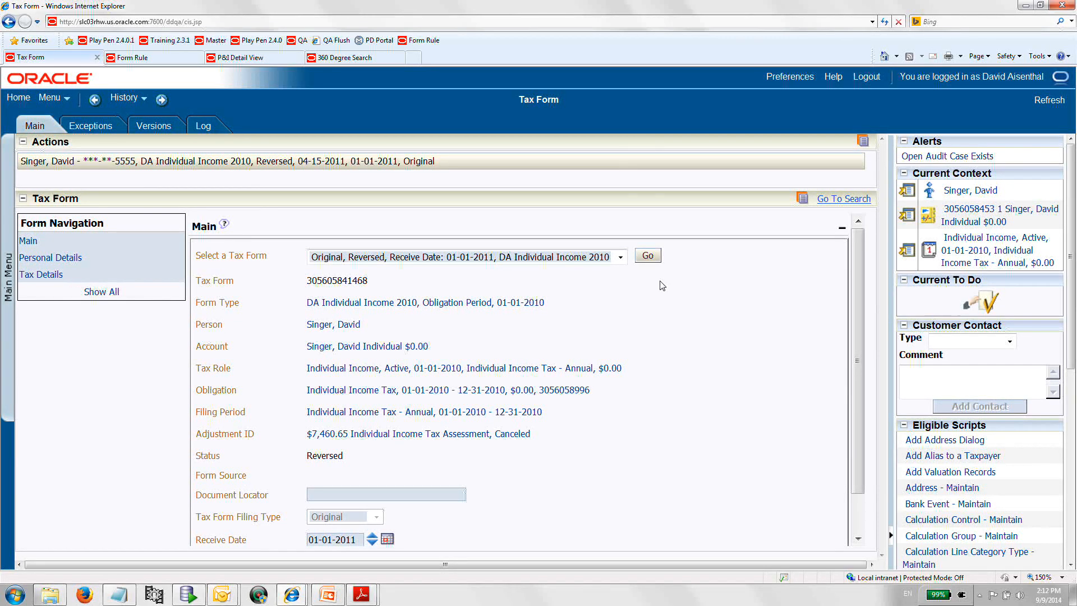
scroll(662, 285, down, 1)
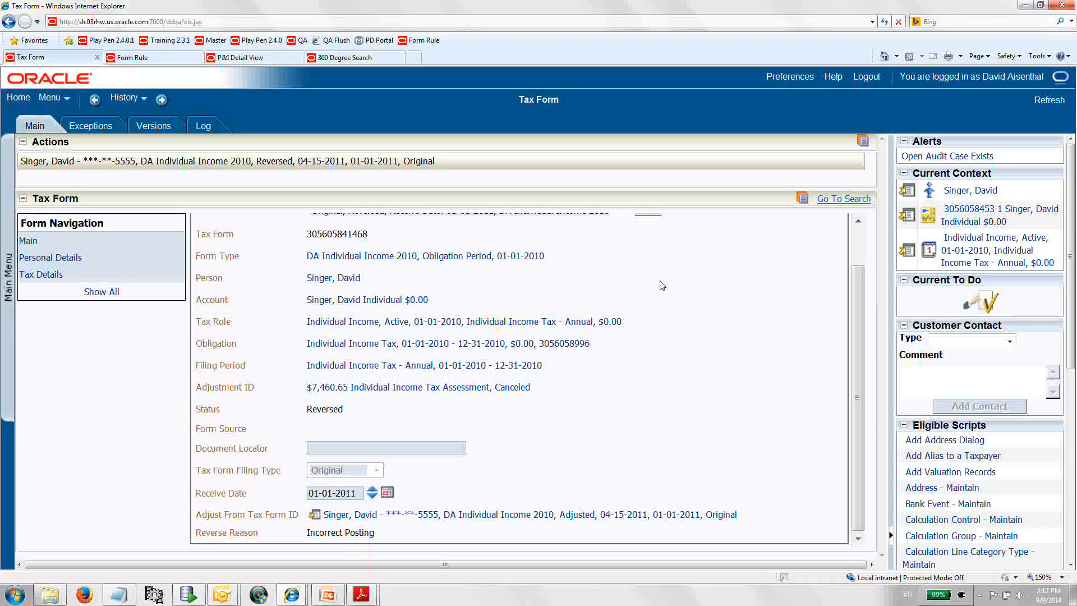
scroll(662, 286, up, 2)
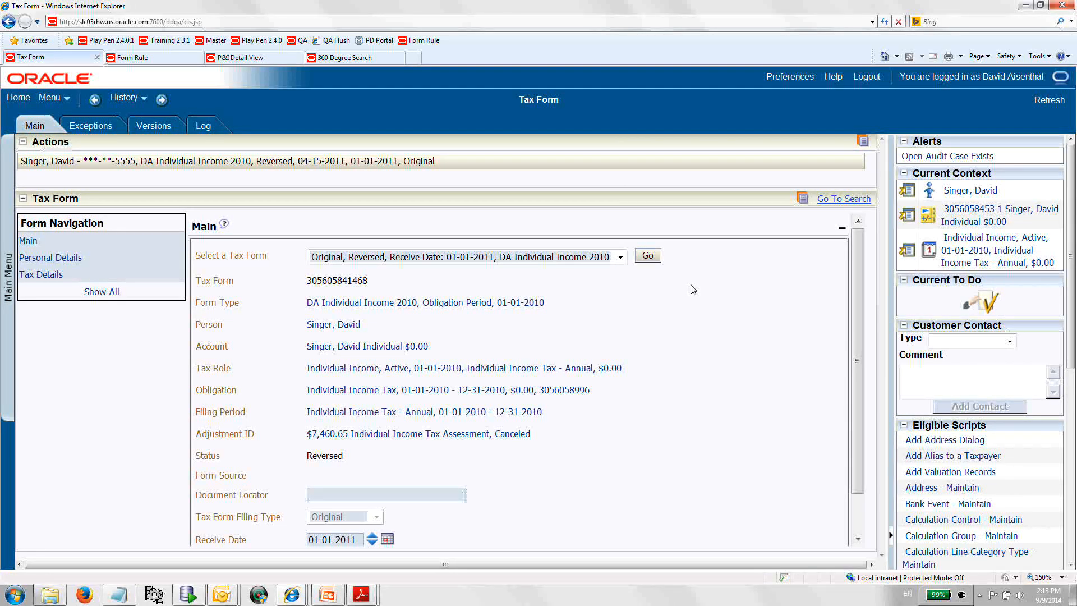
Start a new tax form of form type INDINC2010DA, searching form type descriptions with da%.
click(7, 275)
mouse_move(30, 245)
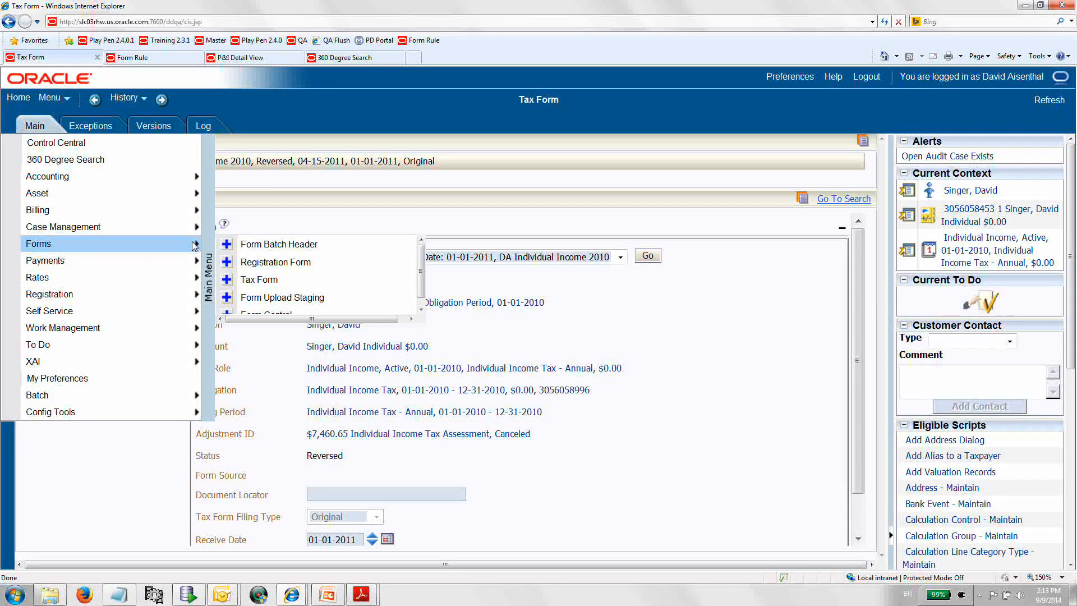
mouse_move(76, 241)
click(229, 281)
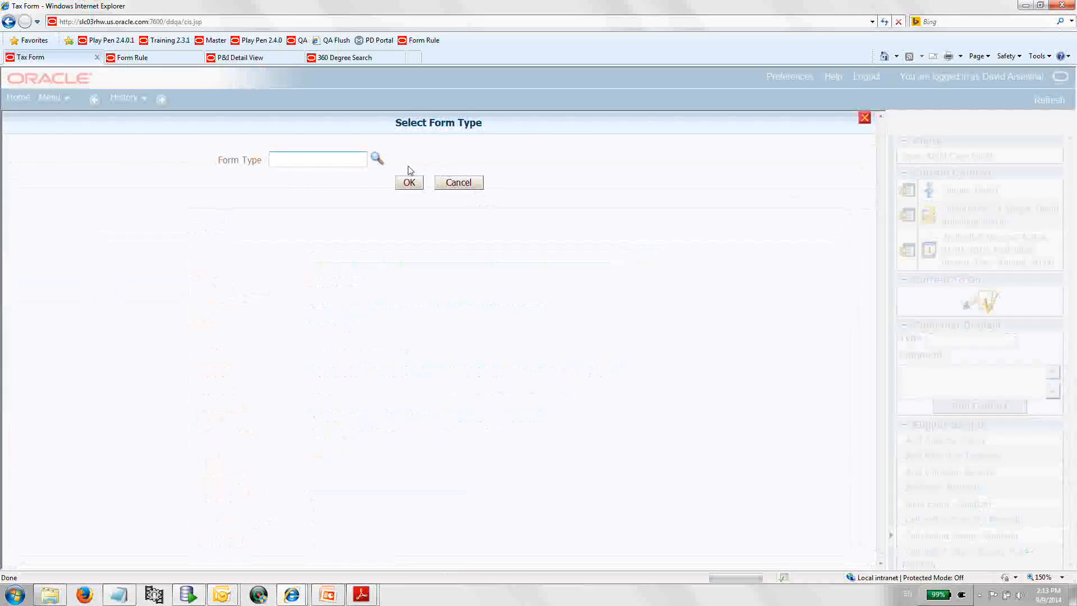
click(377, 159)
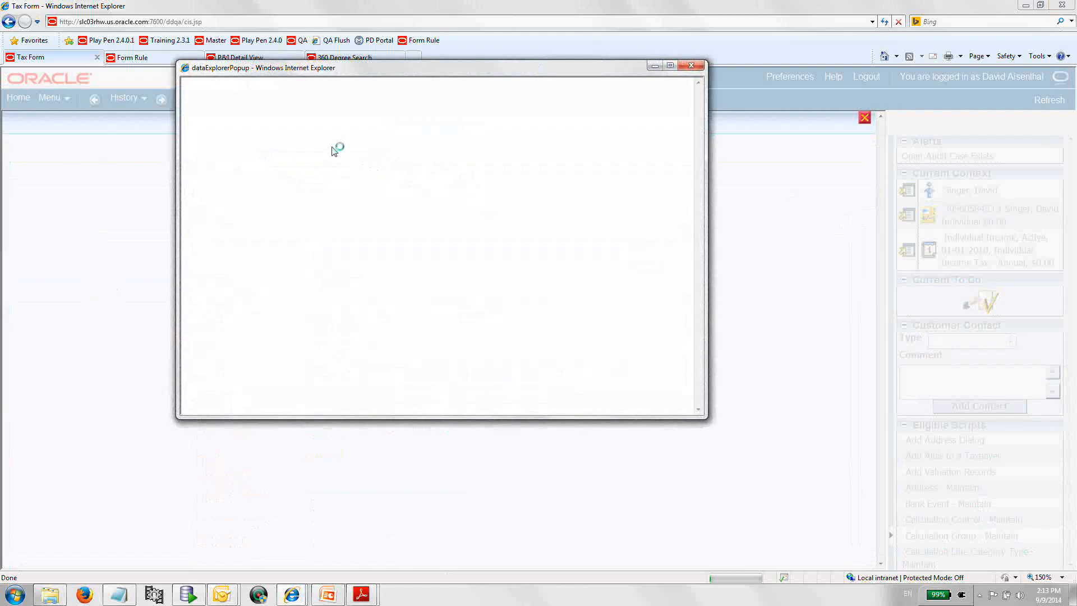
click(282, 129)
text(da%)
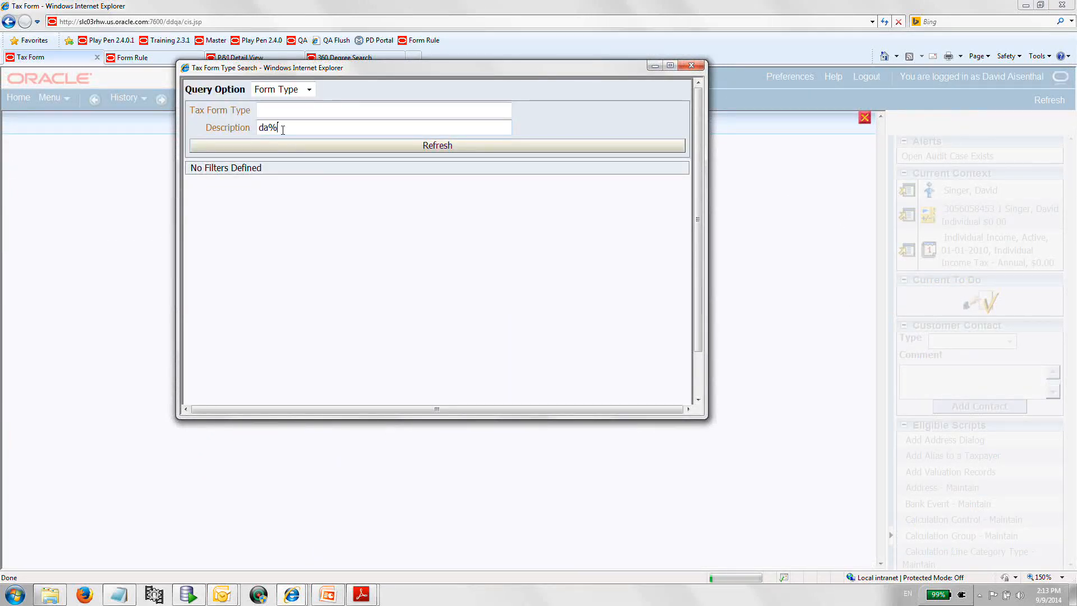
key(Return)
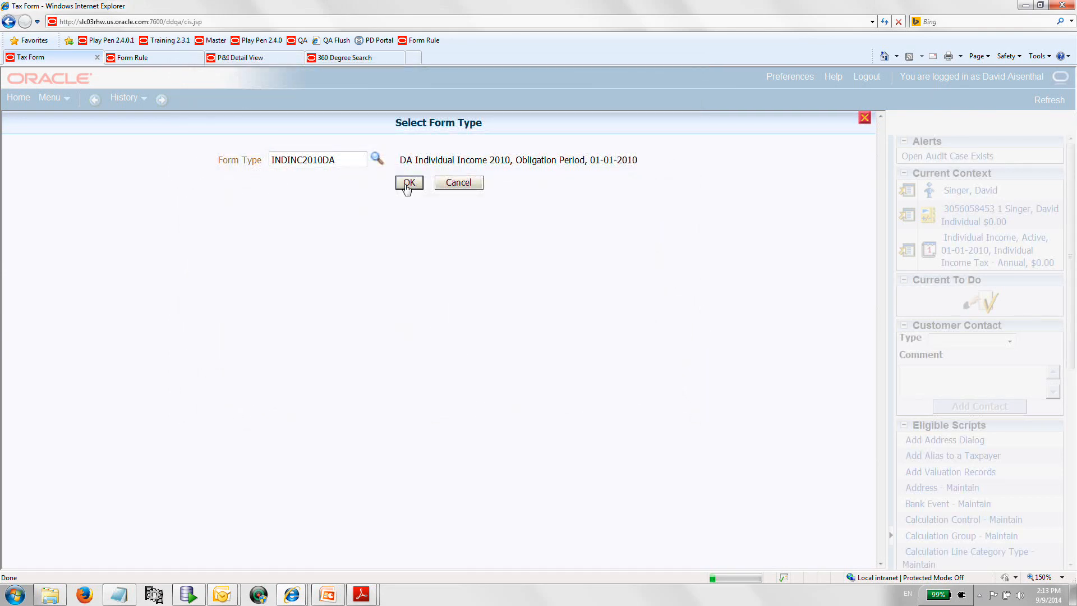
click(408, 183)
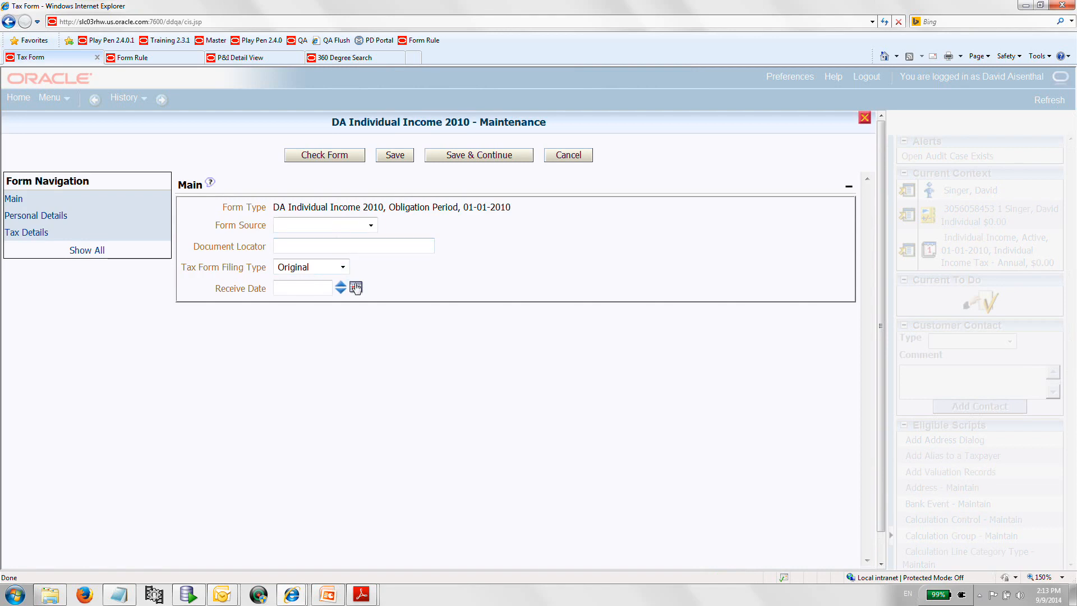
Set the new form's receive date to 09-09-2014.
click(356, 287)
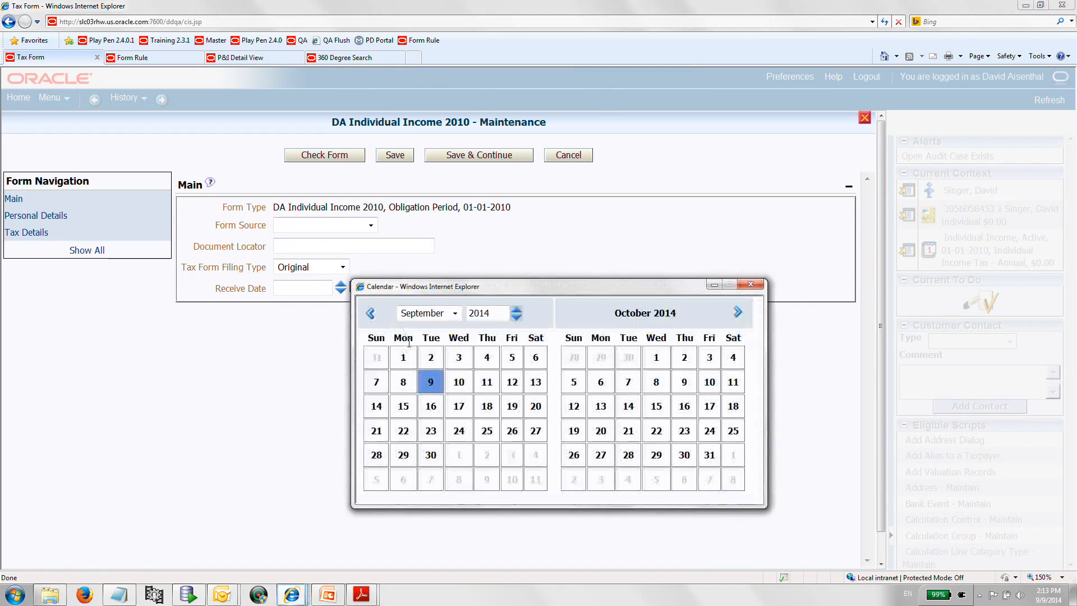
click(430, 382)
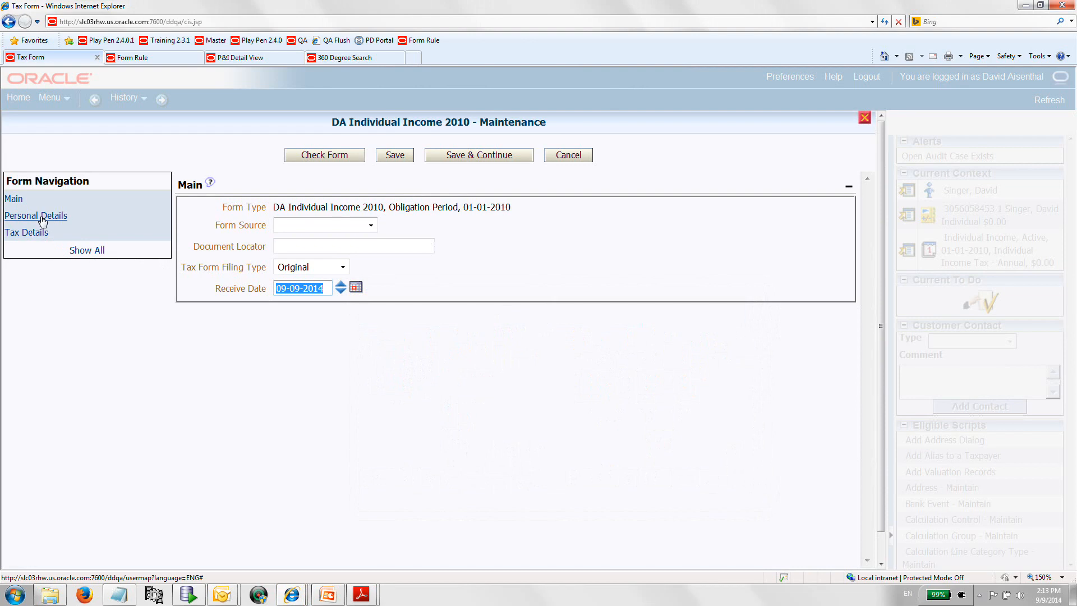
Fill in the taxpayer's first and last name in personal details and choose ID type Social security number.
click(42, 220)
click(305, 223)
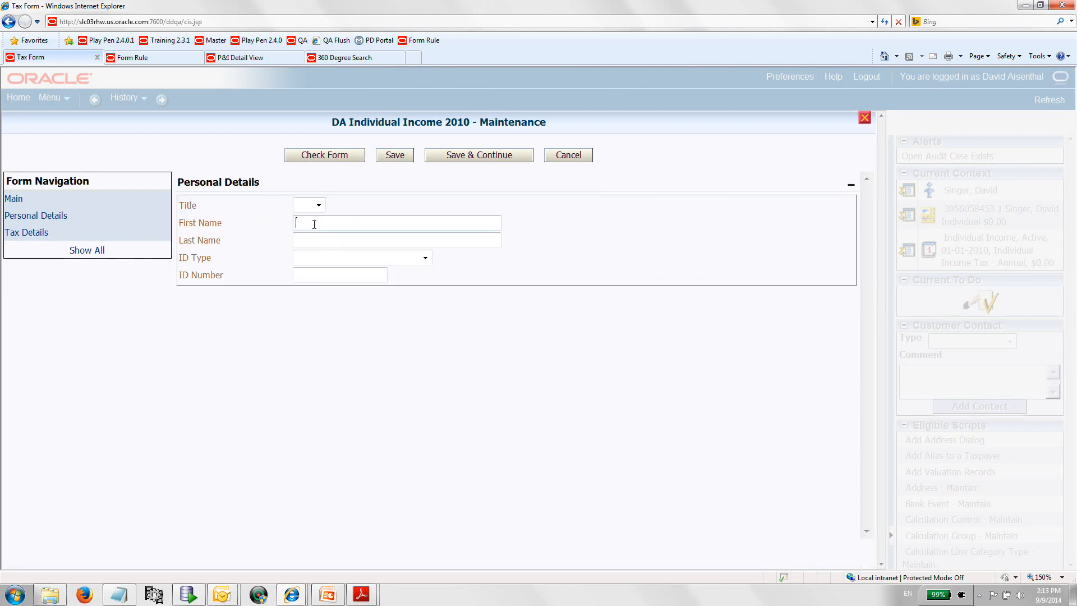
click(329, 240)
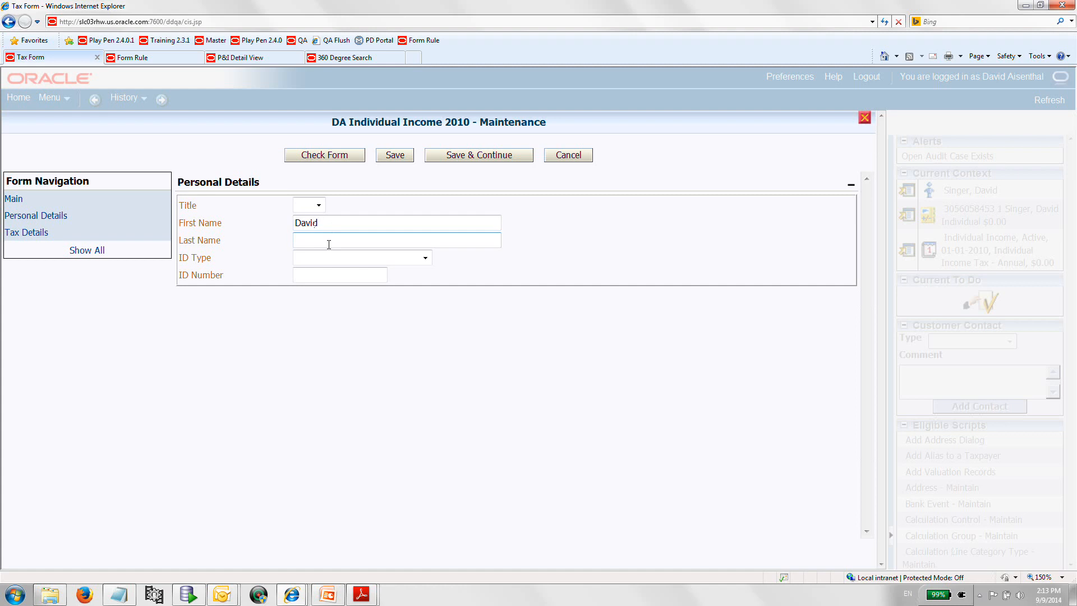
click(425, 259)
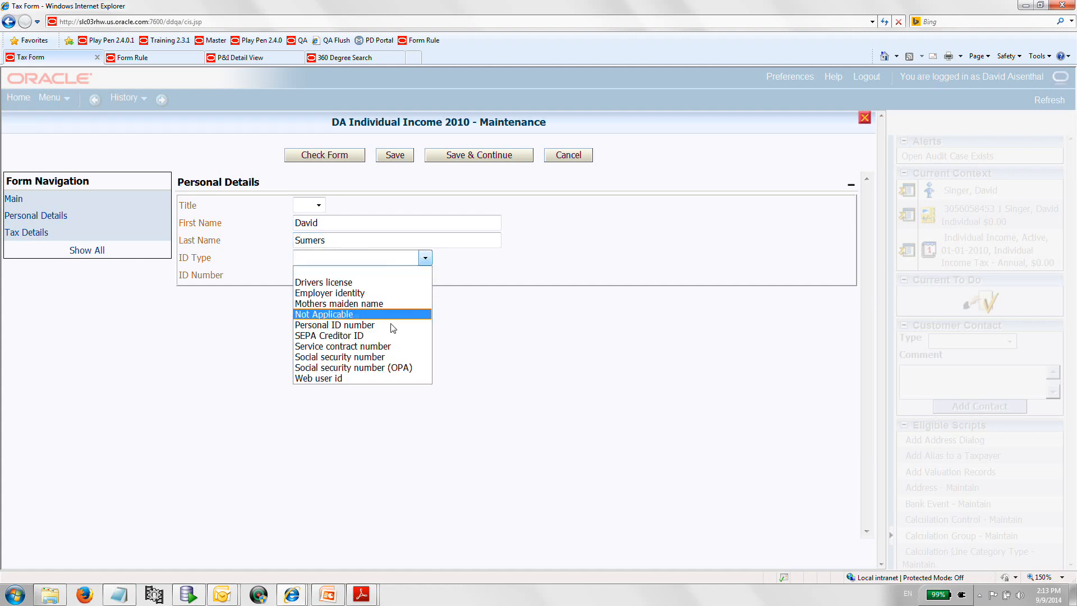
click(382, 359)
Enter the taxpayer's social security number as the ID number.
click(320, 277)
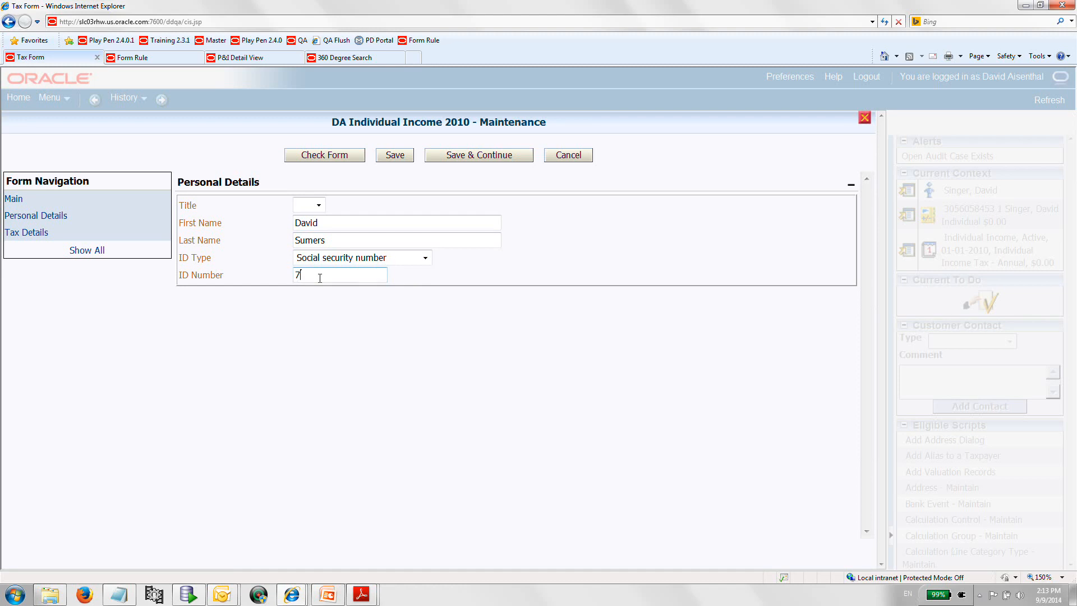
key(Tab)
key(Return)
Set the As Current salary and taxable amount to 100,000 in tax details and save the form.
click(438, 218)
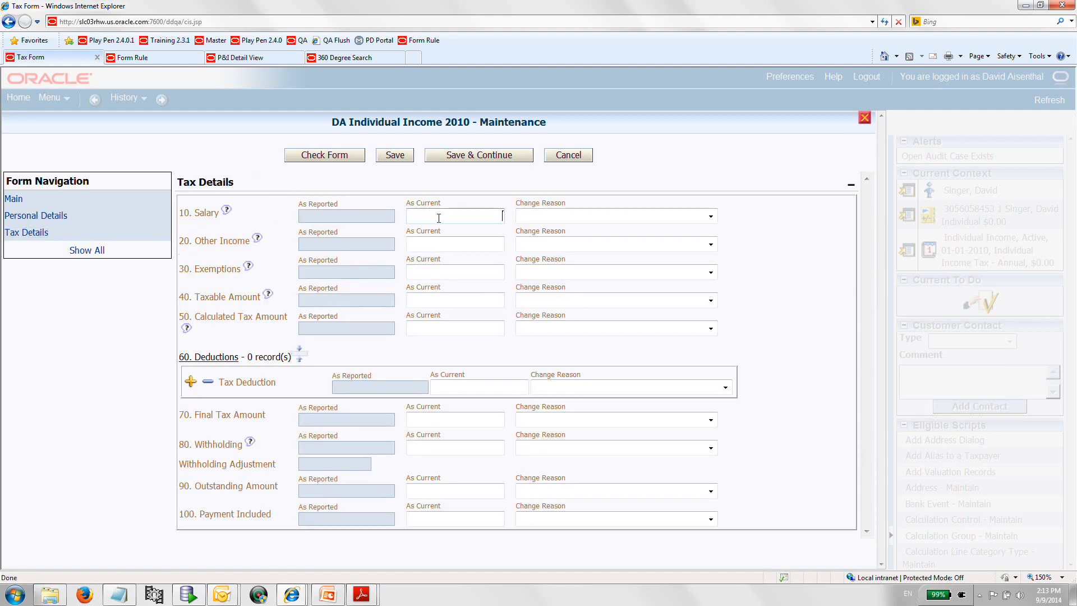
text(100,000)
click(433, 272)
text(100,00)
text(00)
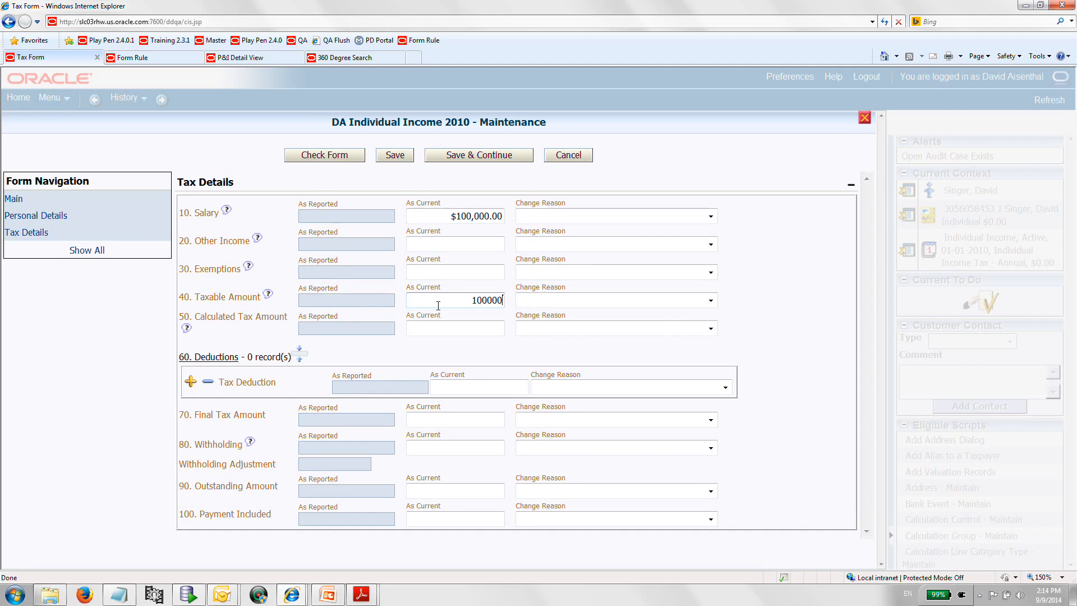
key(Tab)
click(396, 155)
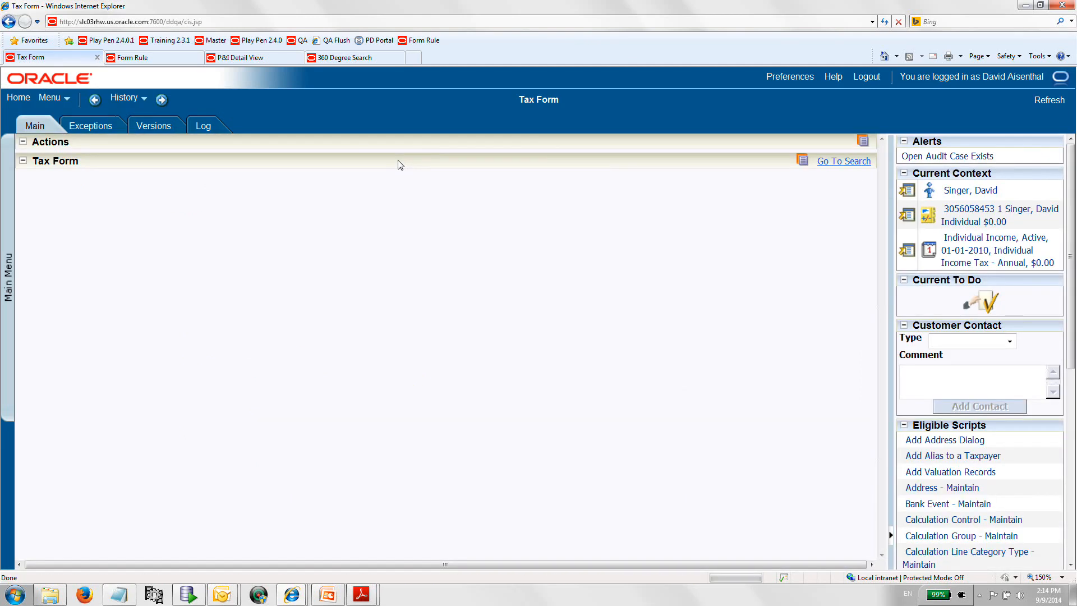
click(381, 190)
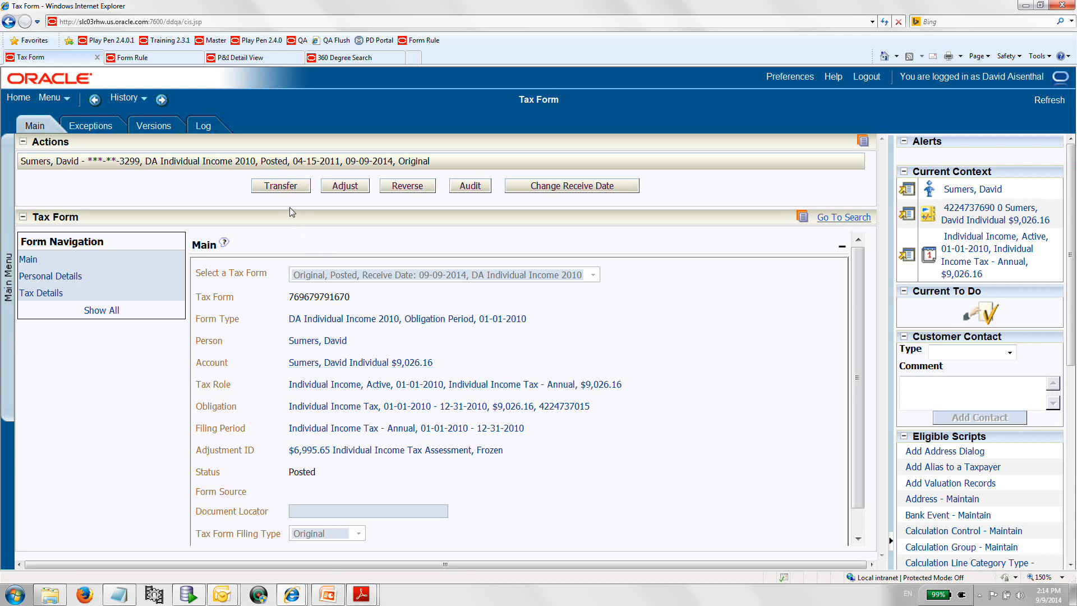
Transfer the posted form with reason Posted To Wrong Taxpayer and open the form it was transferred from.
click(293, 188)
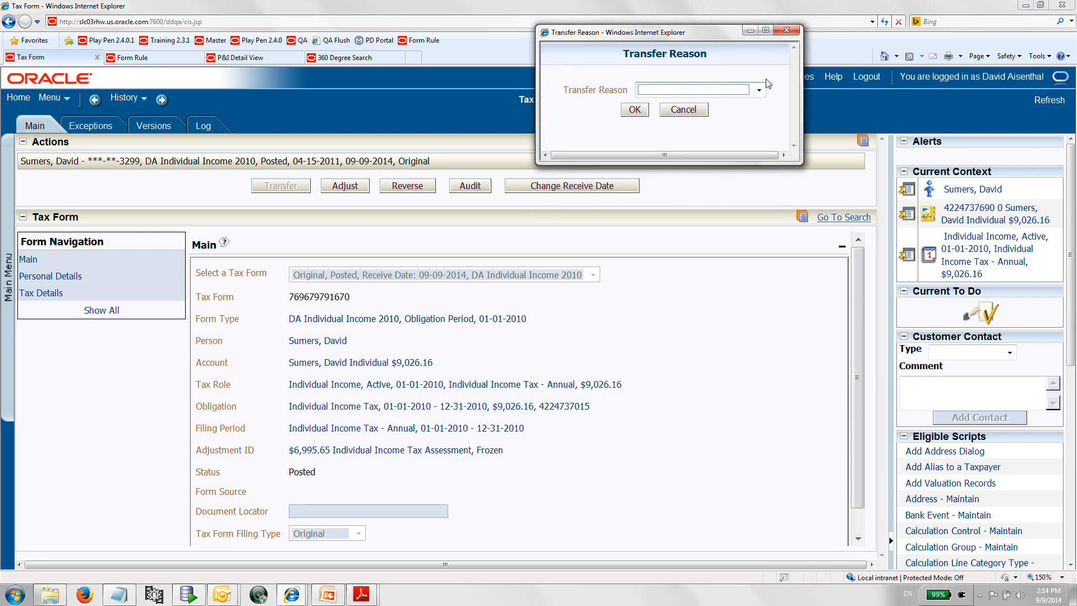
click(758, 89)
click(745, 115)
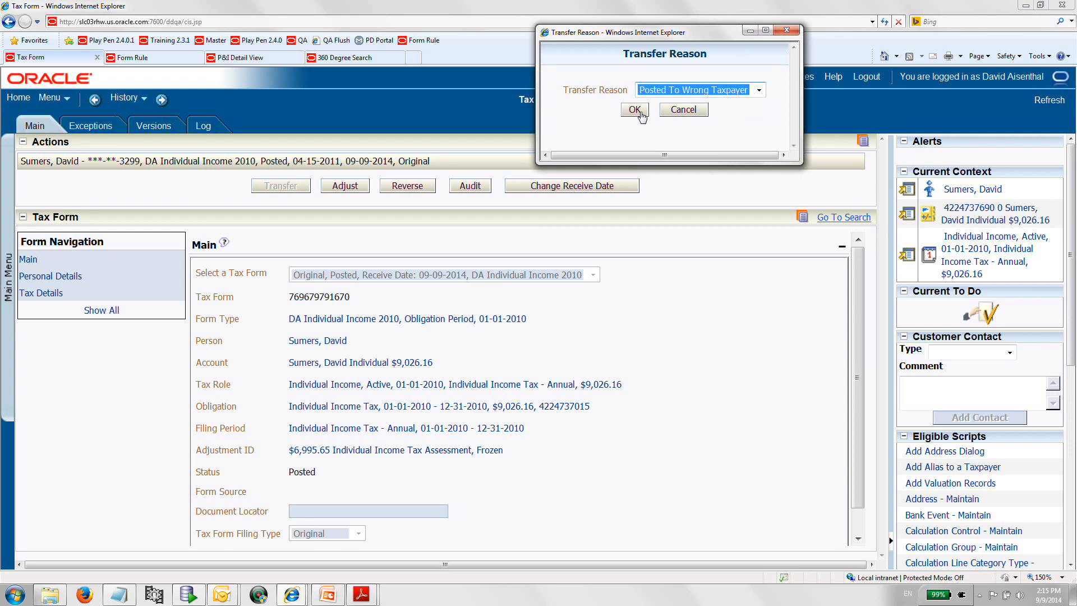
click(635, 110)
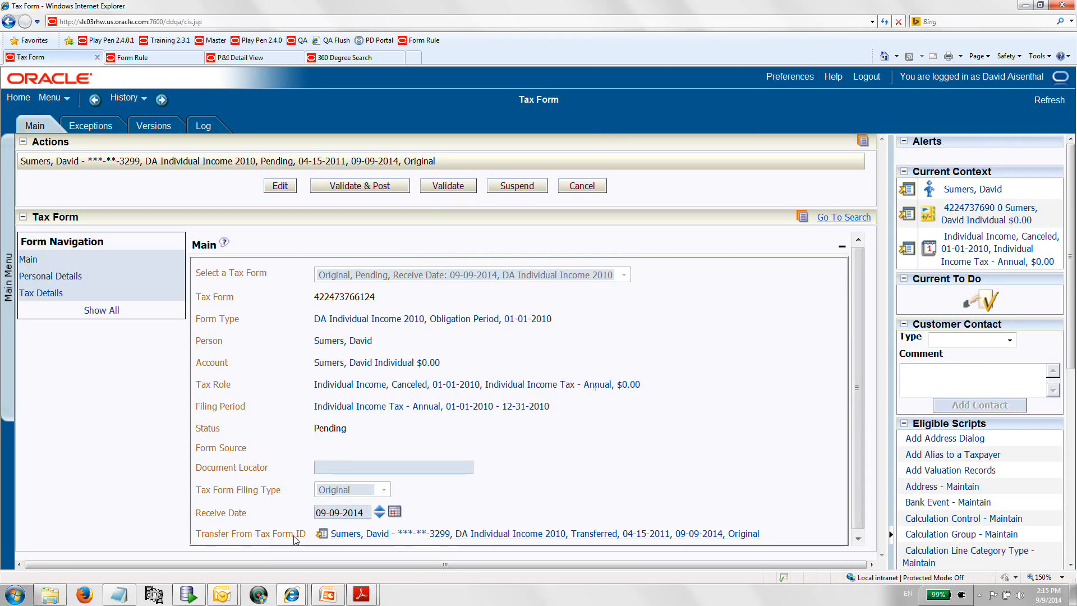
click(529, 534)
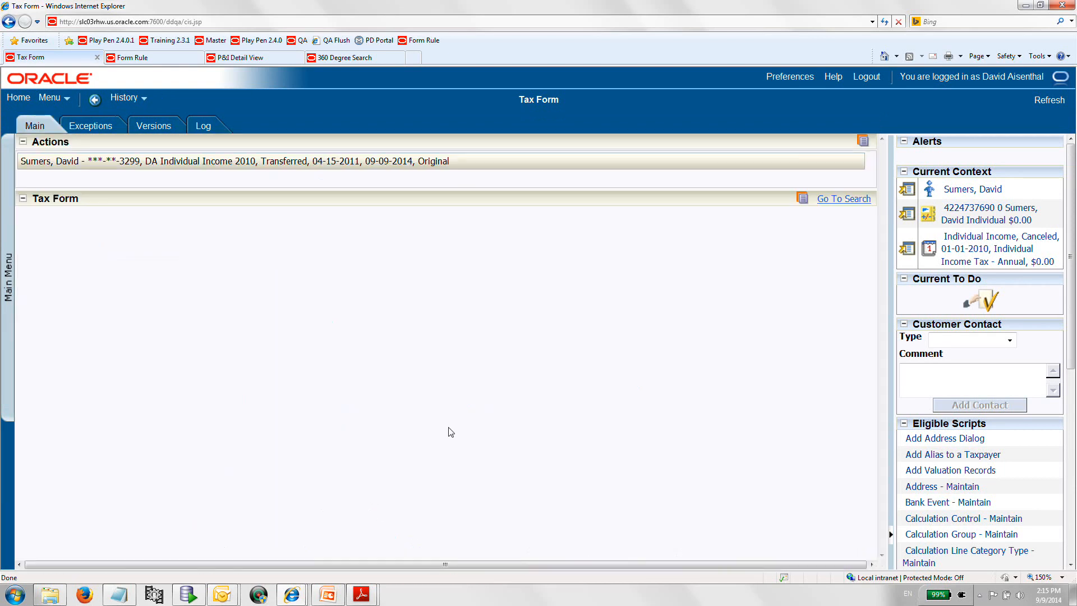
Review the transferred form's details and log, and open its canceled tax role.
scroll(450, 432, down, 1)
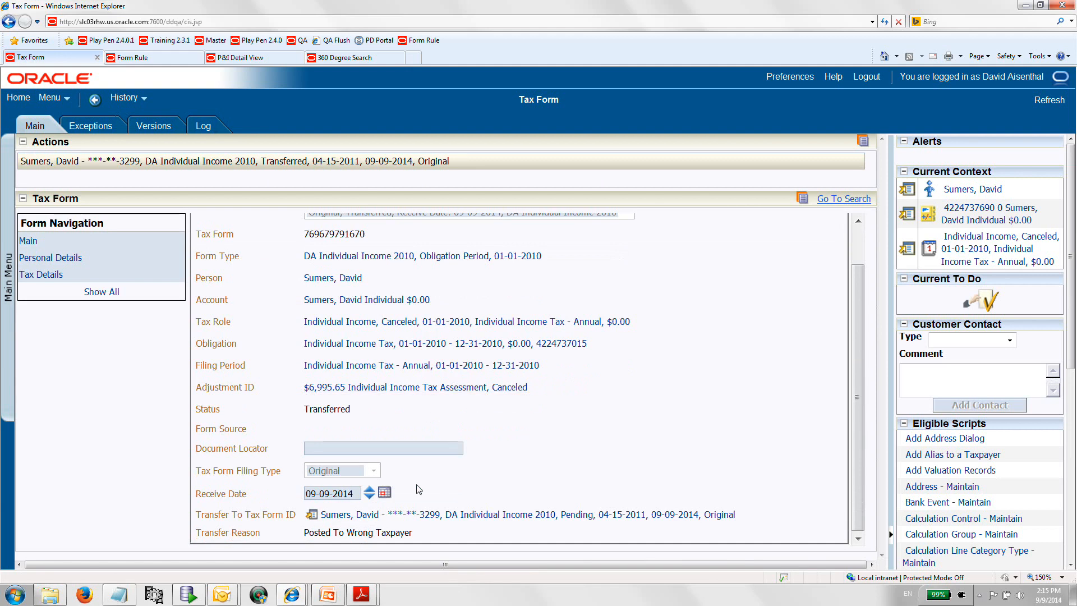
scroll(325, 389, up, 1)
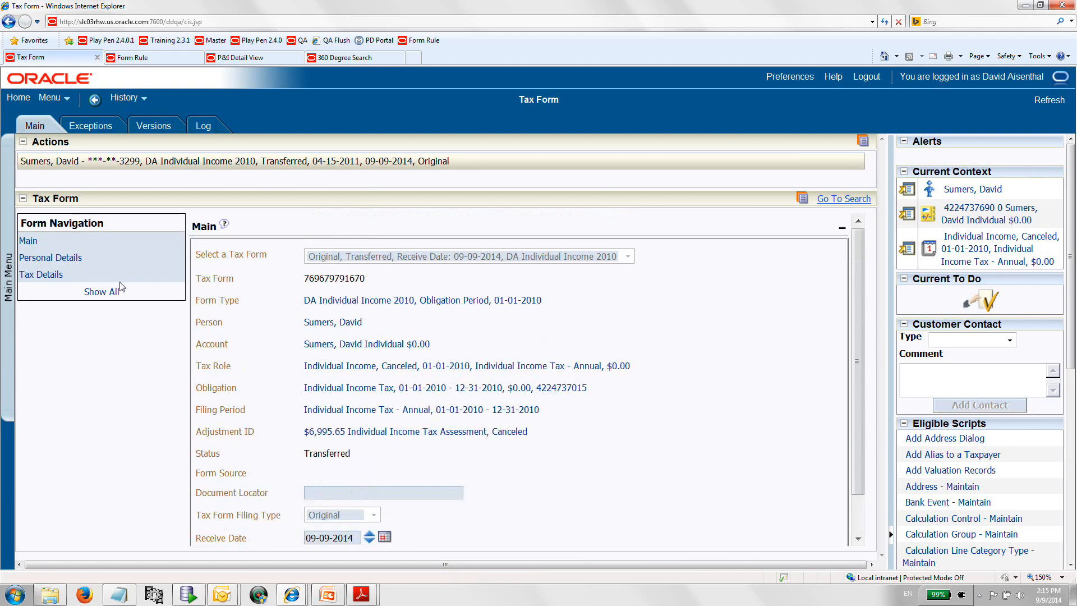
click(205, 129)
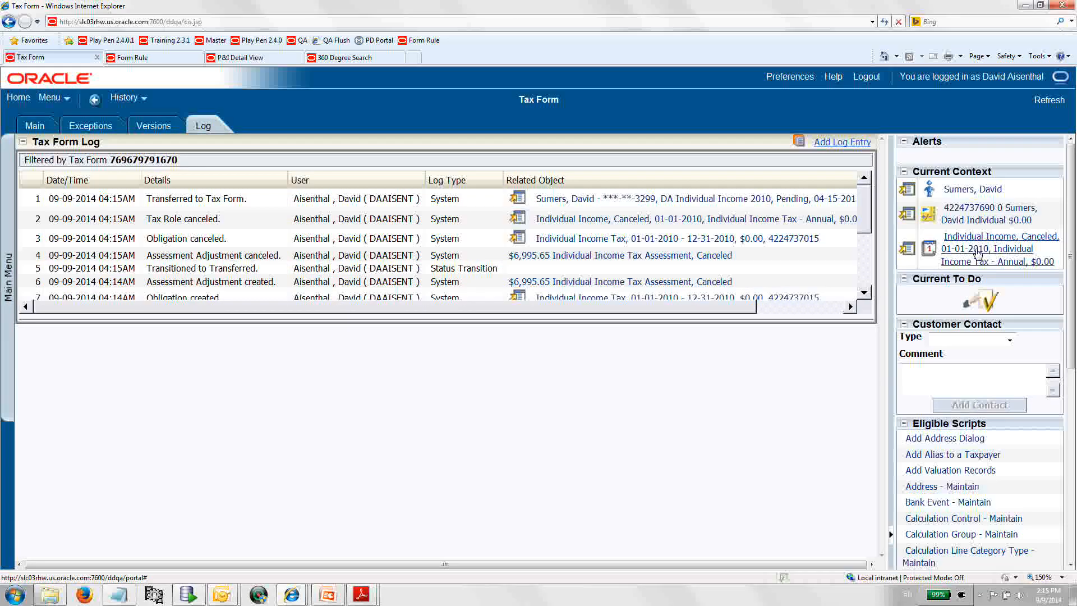
scroll(976, 197, down, 1)
scroll(976, 213, up, 1)
click(977, 249)
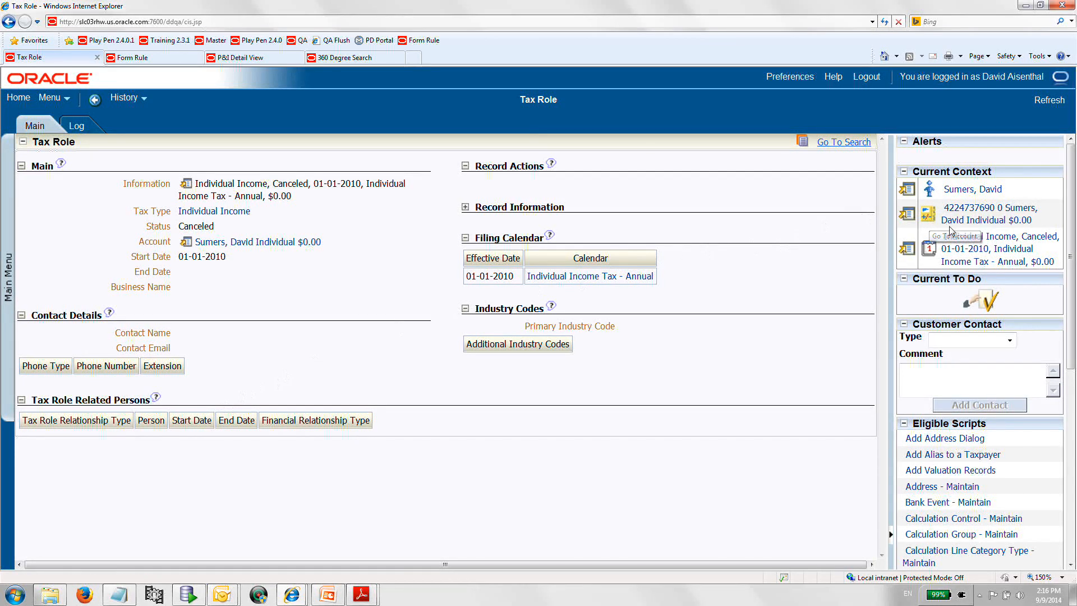
Return to the transferred form, open its canceled obligation, and navigate back to the form.
scroll(972, 253, down, 4)
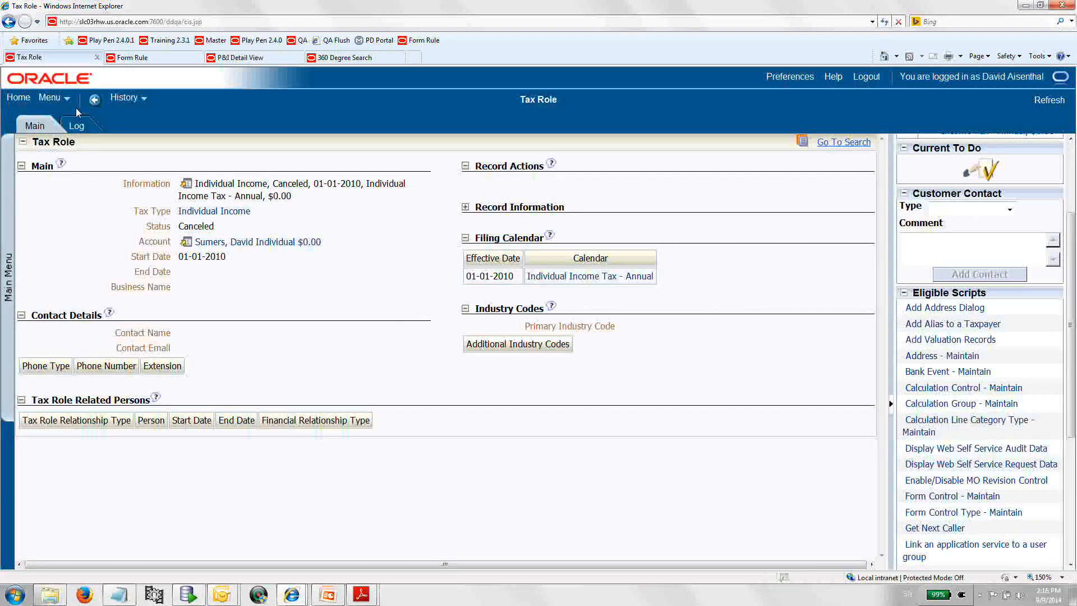
click(93, 99)
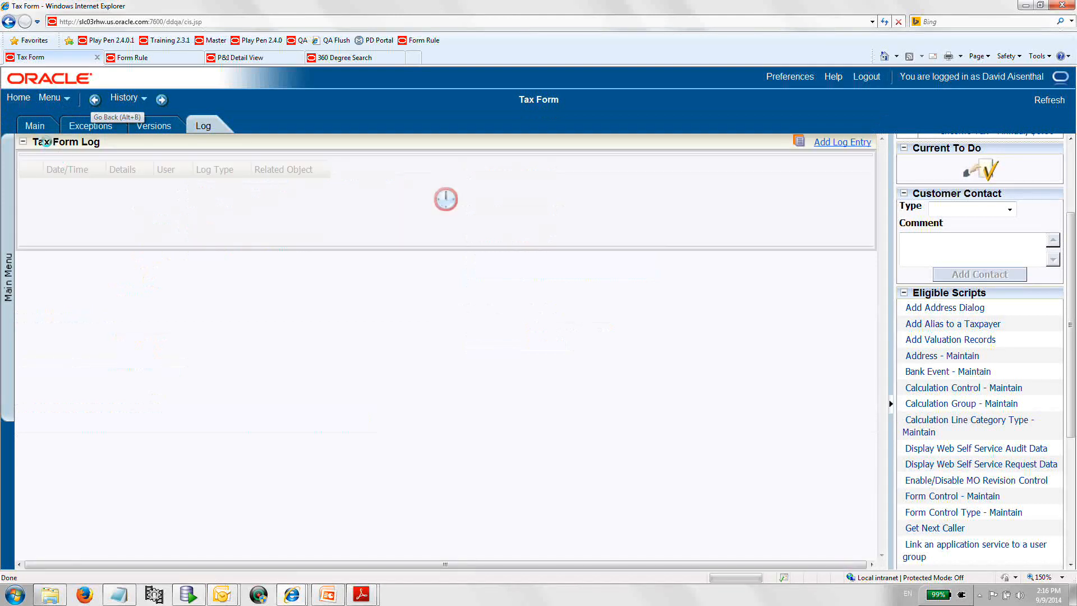
click(41, 133)
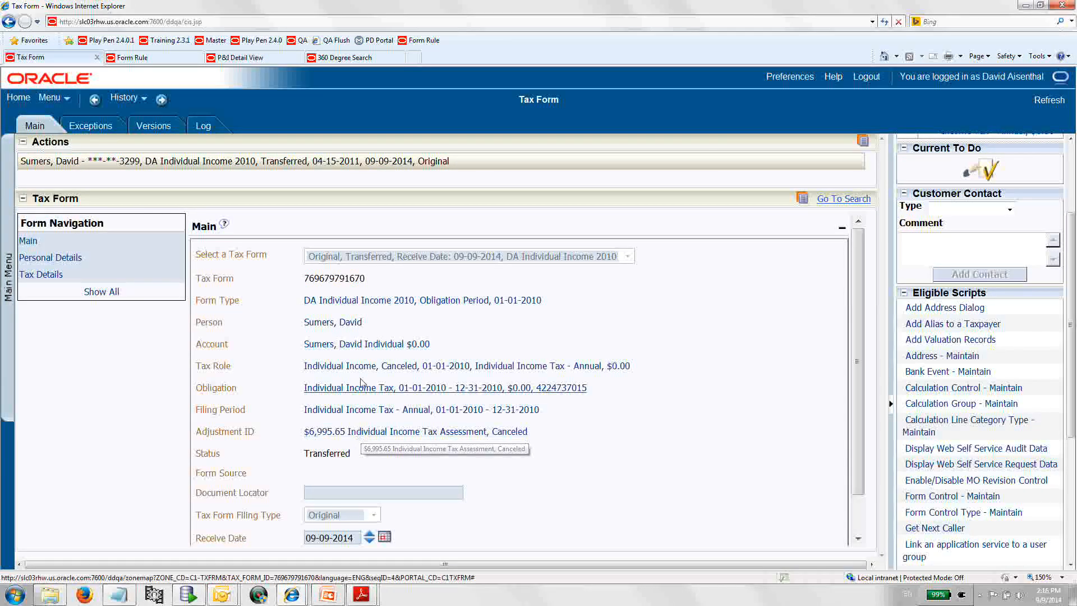
click(368, 388)
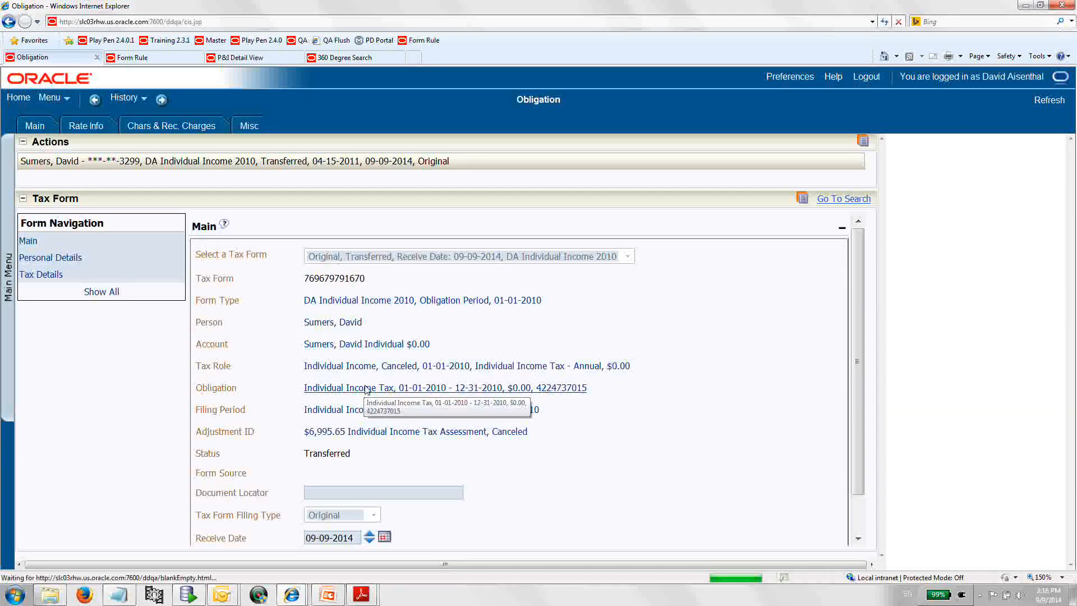
click(126, 105)
click(129, 112)
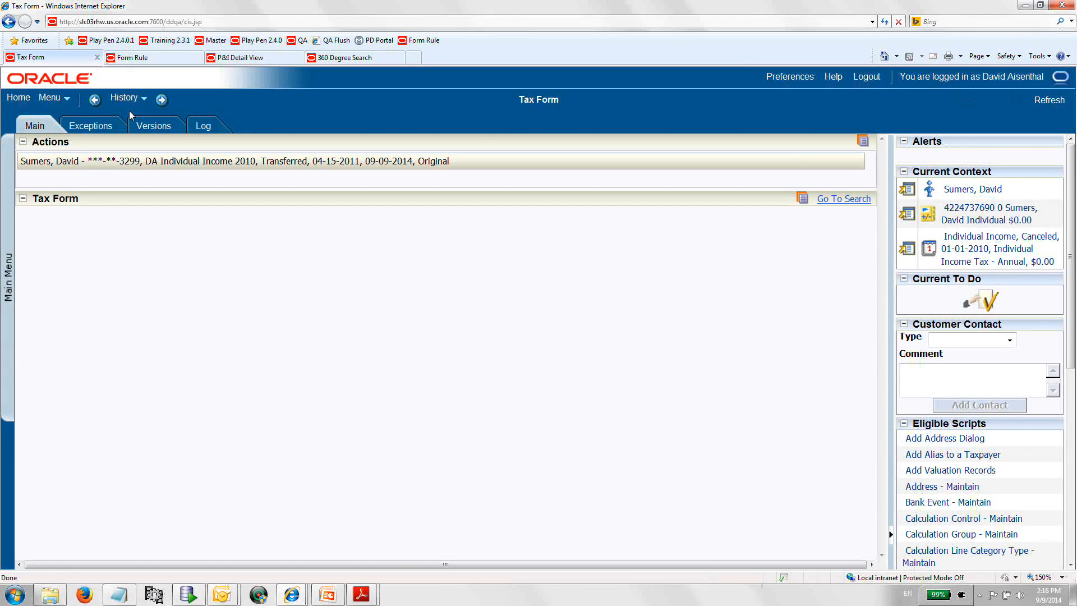
Open the pending form the posted form was transferred to, start editing it and go to personal details.
scroll(486, 465, down, 2)
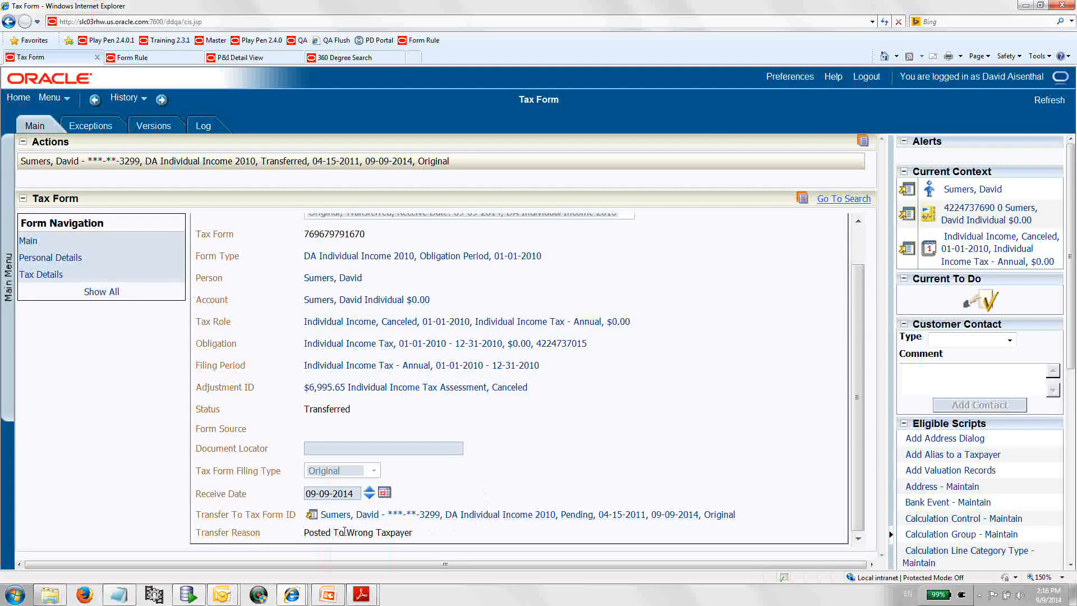
click(465, 515)
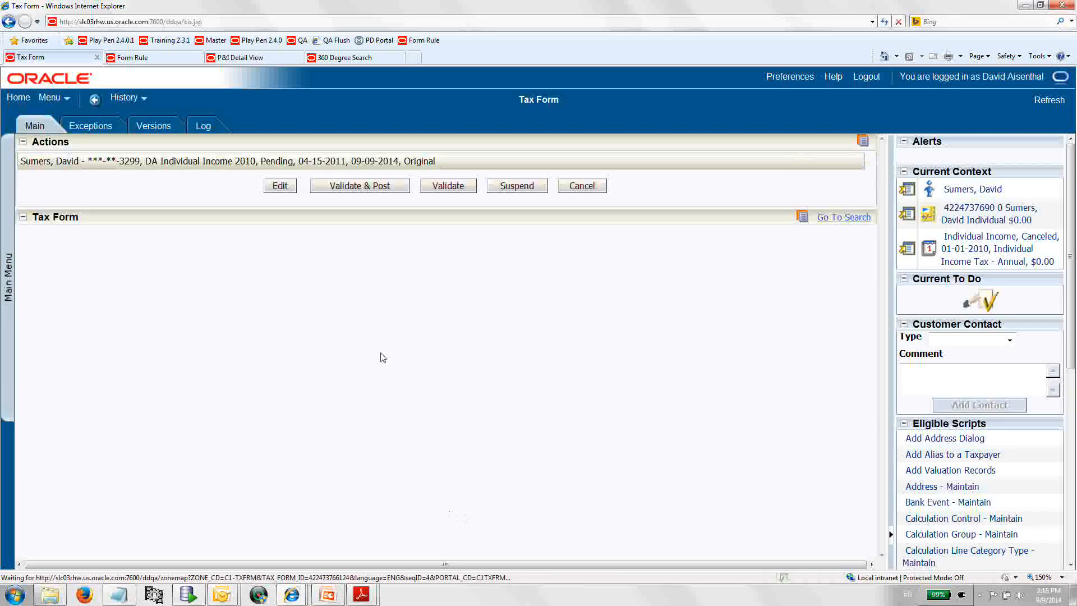
click(280, 188)
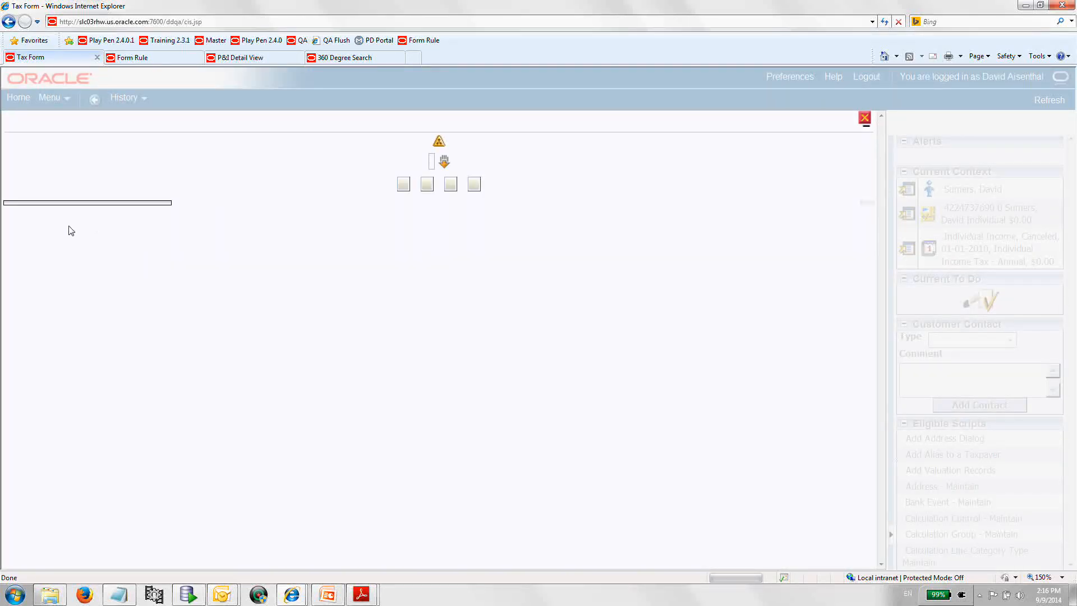
click(45, 217)
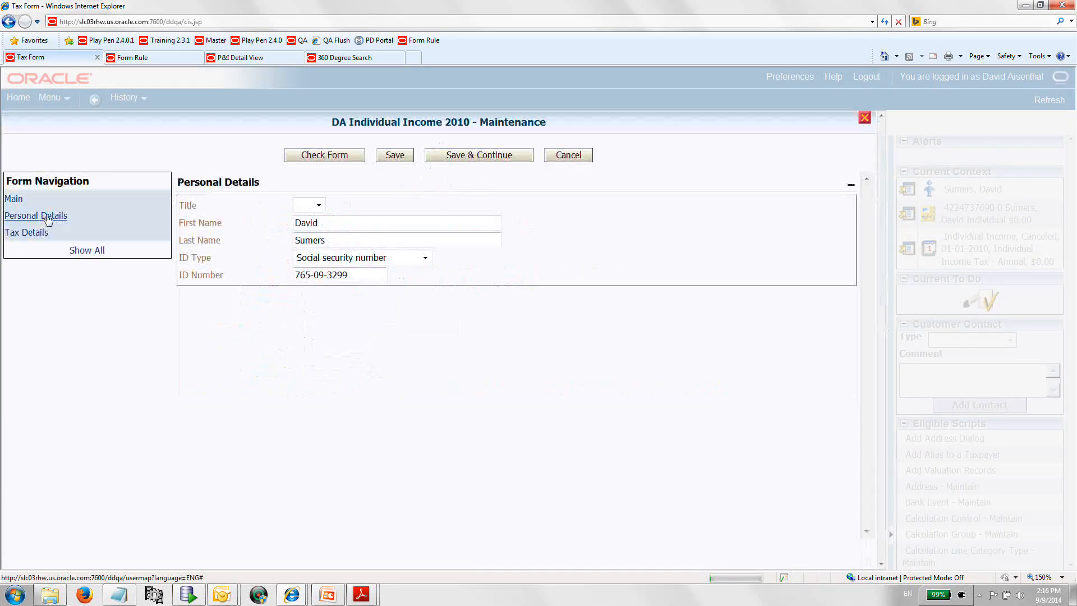
Change the taxpayer's last name and the last digit of the social security number, then save the form.
double_click(318, 245)
text(Wint)
click(352, 275)
key(BackSpace)
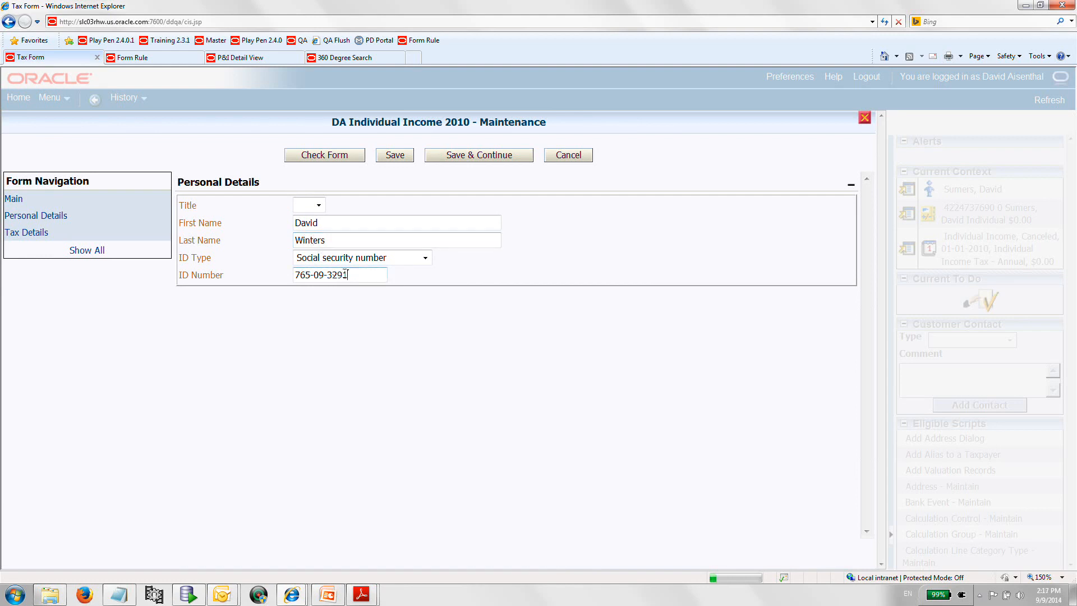
click(391, 157)
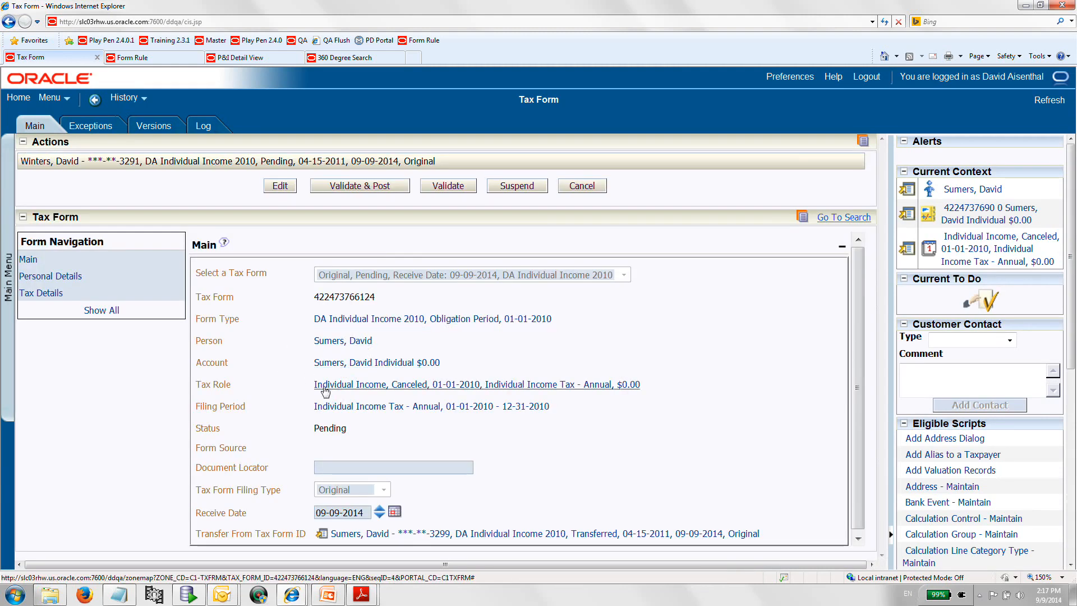
Validate the corrected form and post it.
click(436, 194)
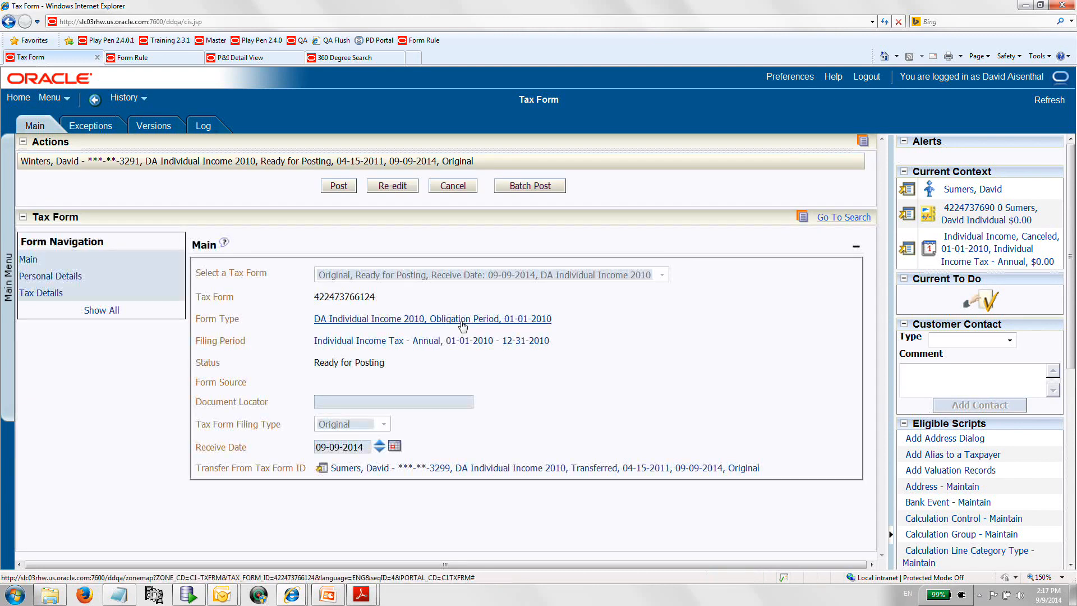
click(343, 189)
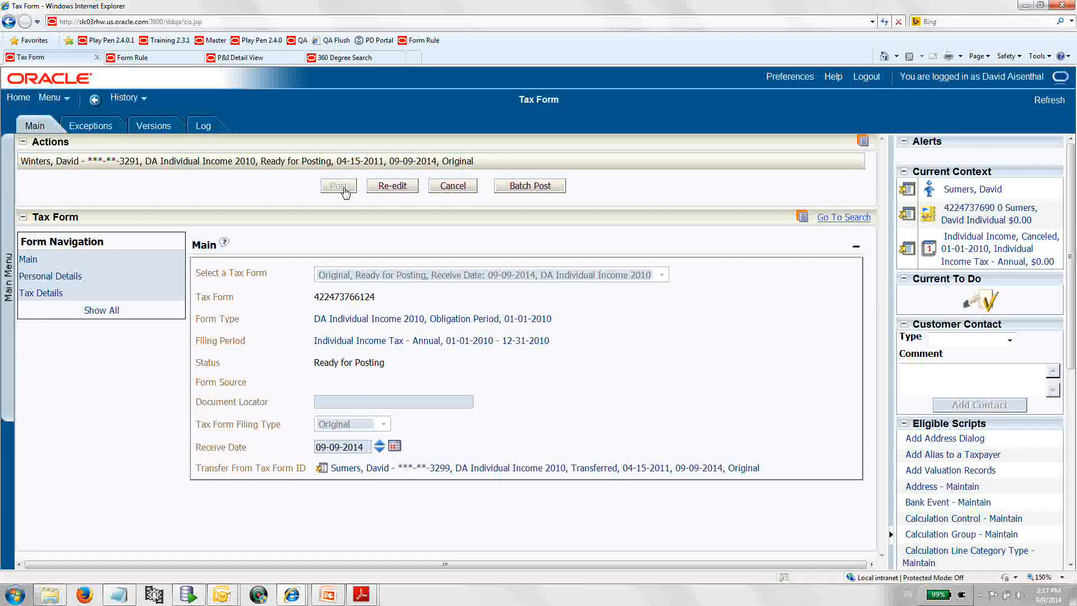
click(338, 186)
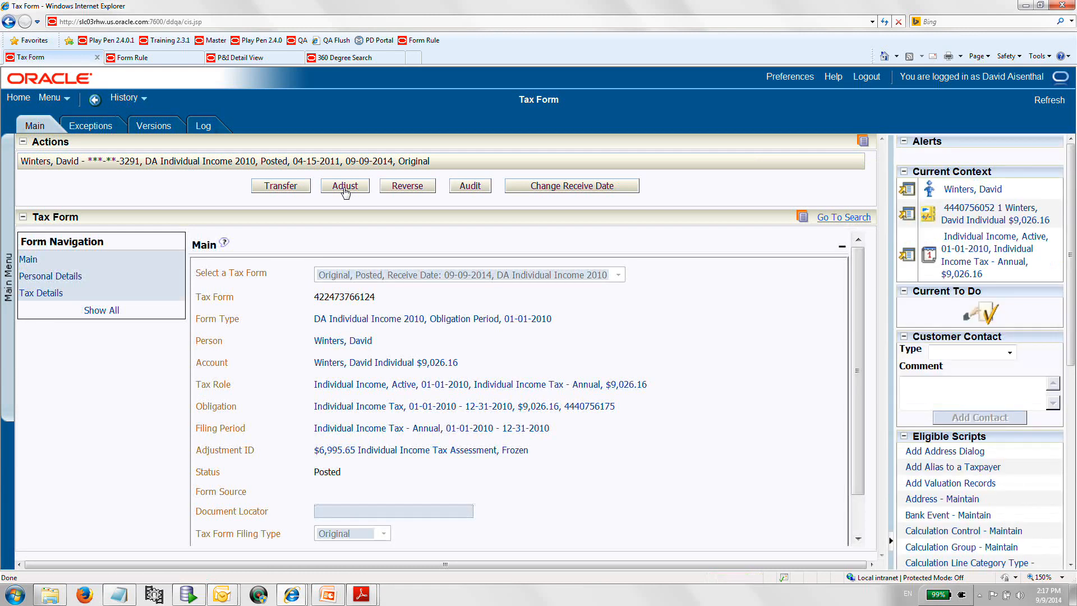
Open the DA Individual Income 2010 form type's rule groups and inspect the Adjust, Reverse and Transfer groups.
click(141, 58)
click(125, 98)
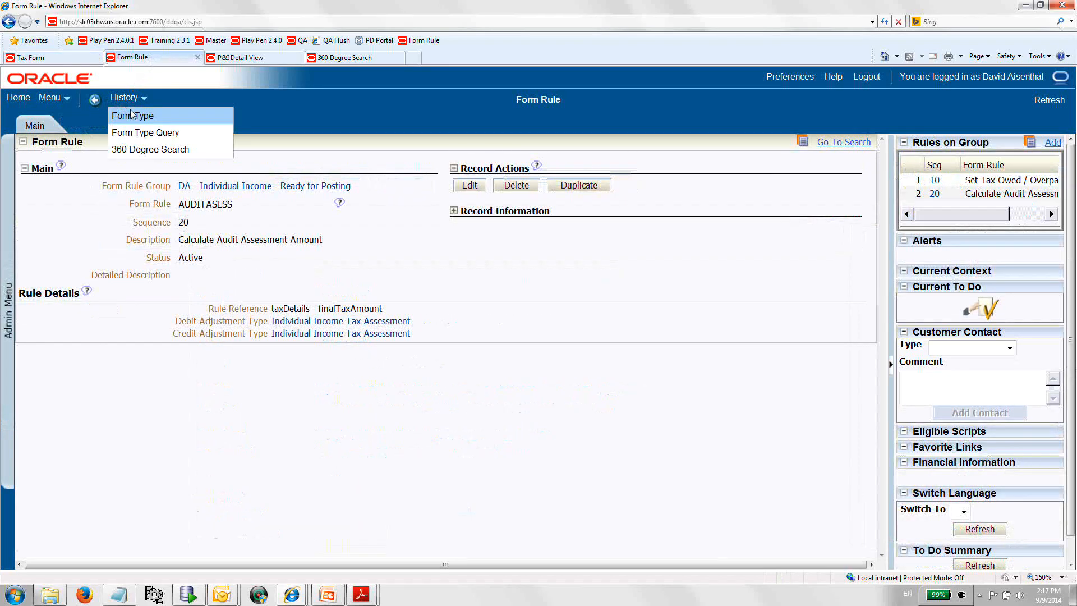
click(133, 115)
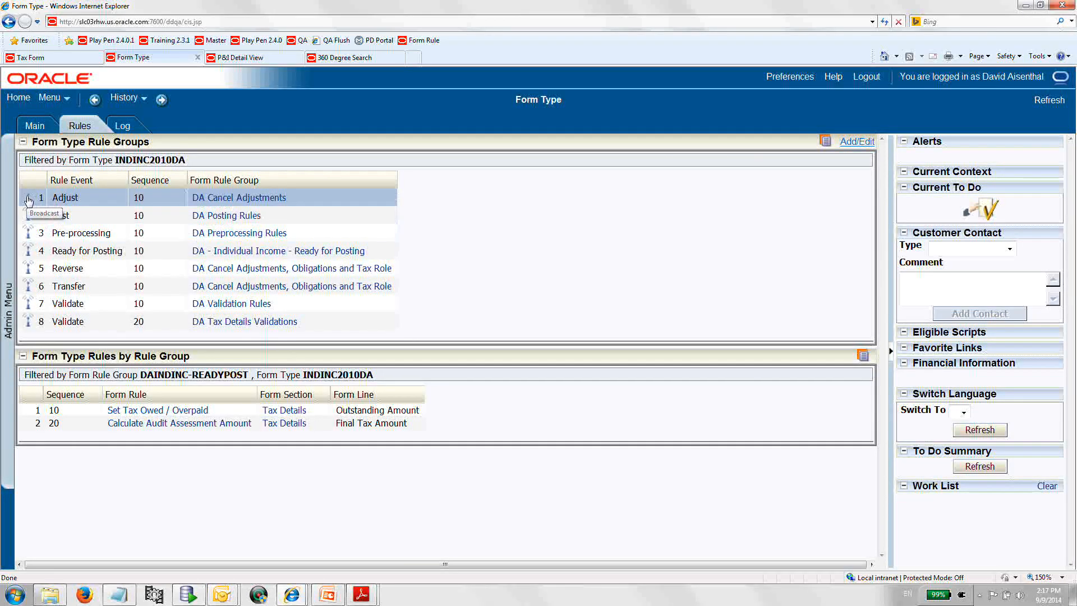
click(29, 200)
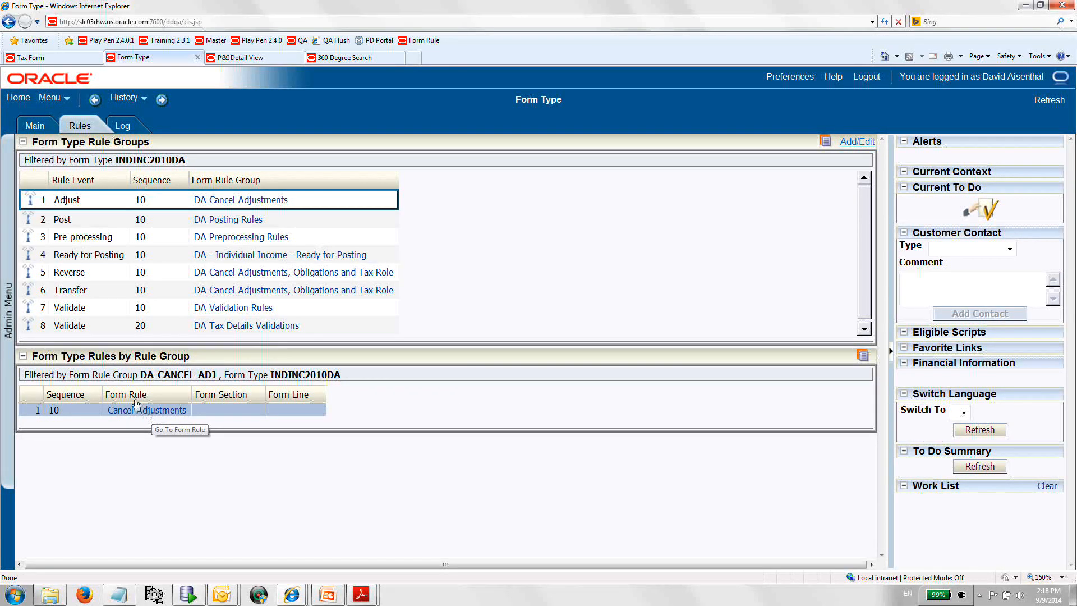
click(28, 273)
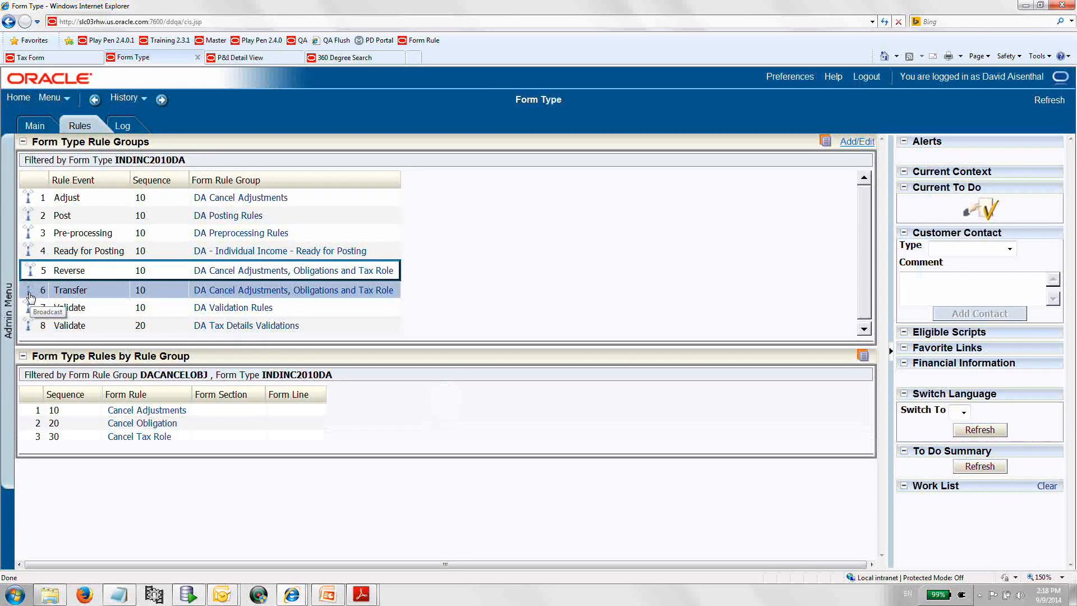
click(29, 291)
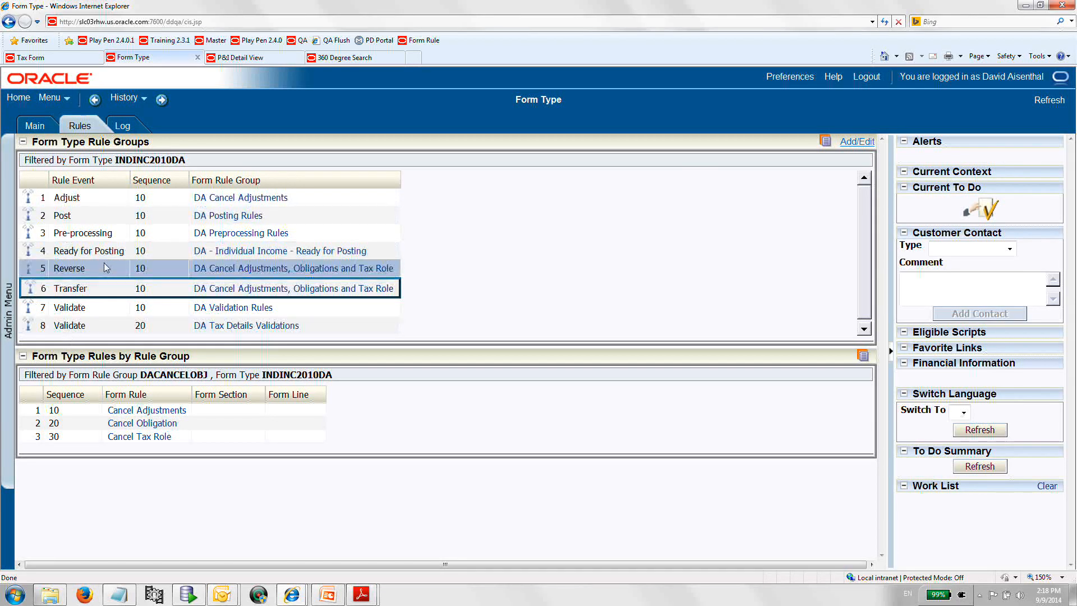
Inspect the rules of the Adjust, Post, Pre-processing and Ready for Posting rule groups.
click(29, 199)
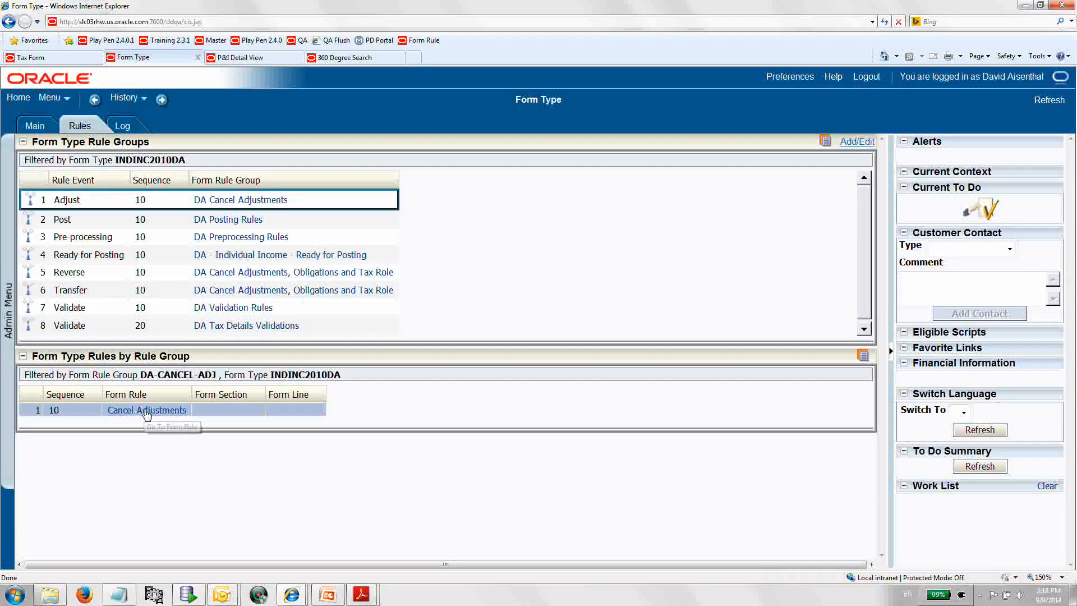
click(26, 222)
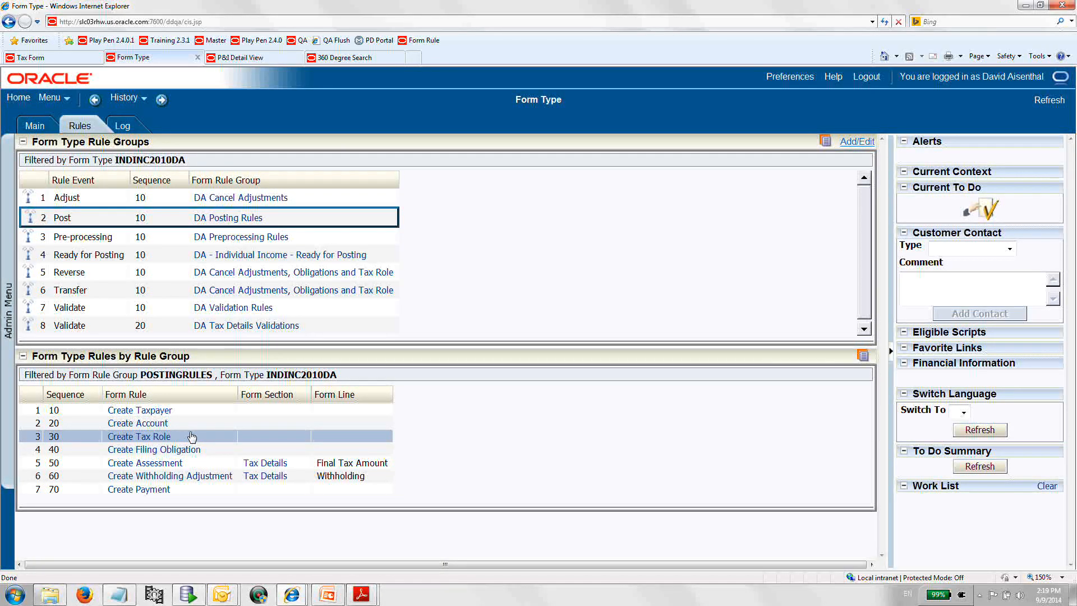
click(31, 240)
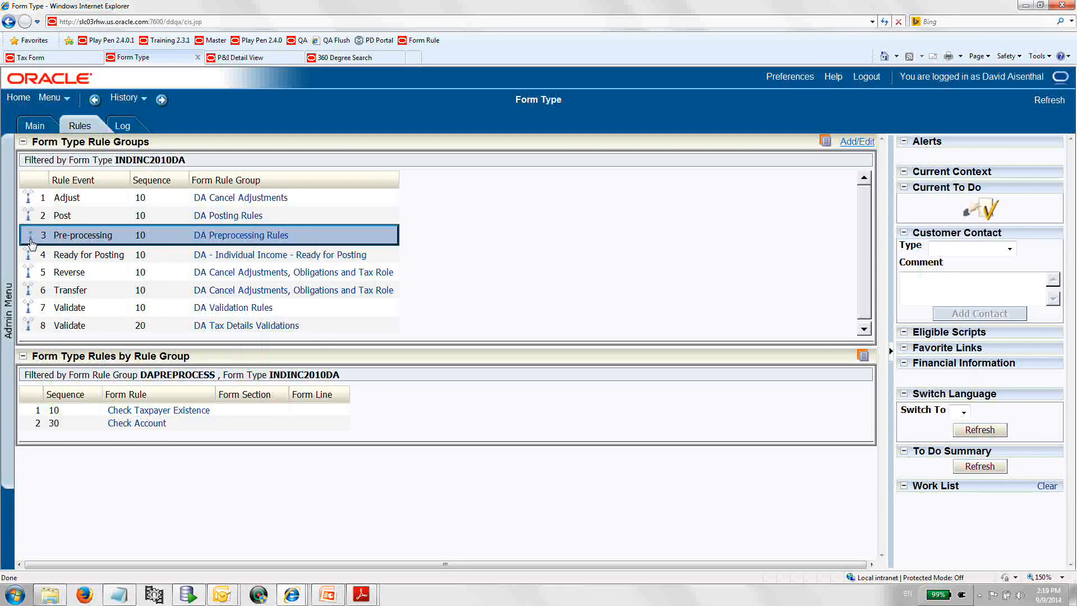
click(30, 256)
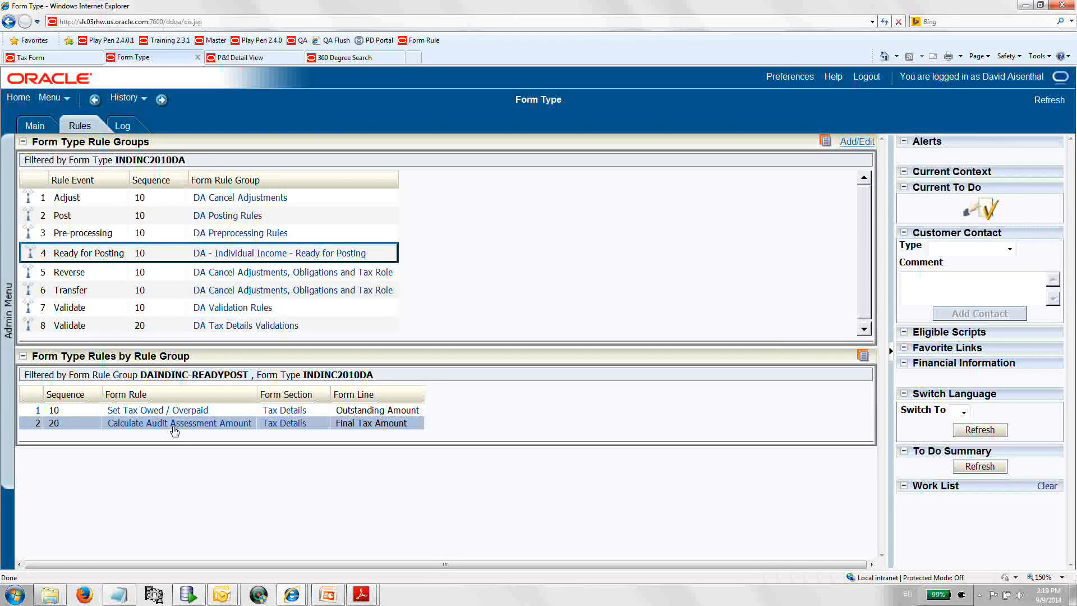
click(173, 412)
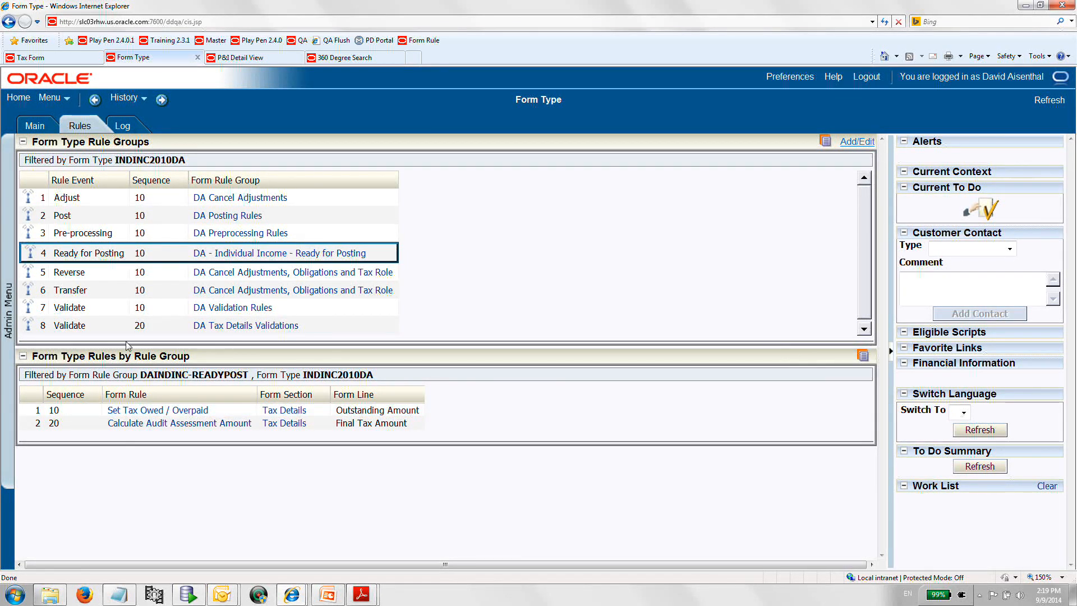
Inspect the rules of the Reverse, Transfer, Pre-processing and both Validate rule groups.
click(27, 275)
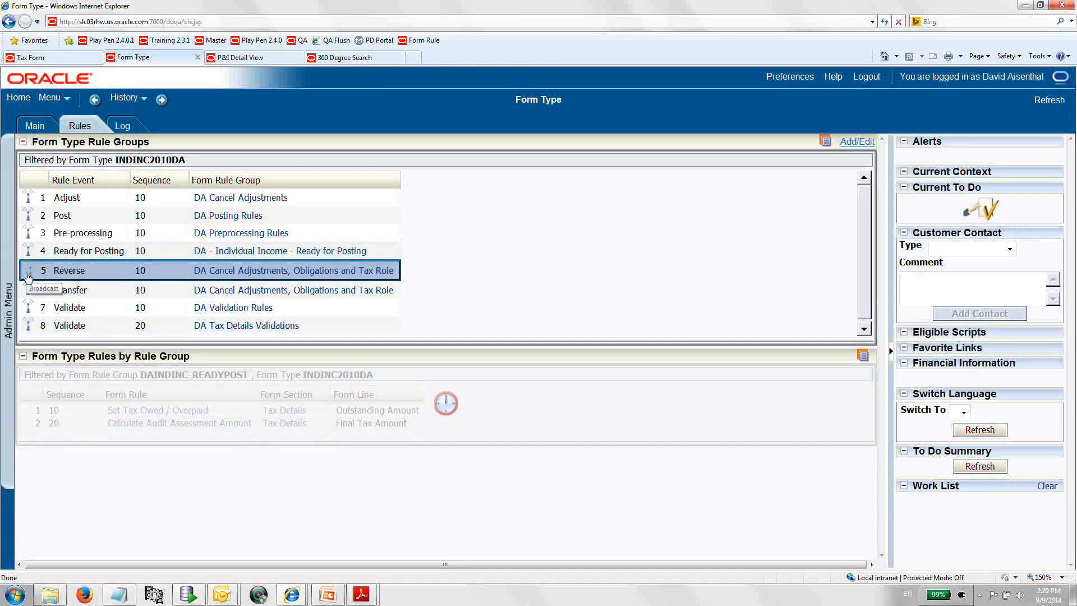
click(26, 291)
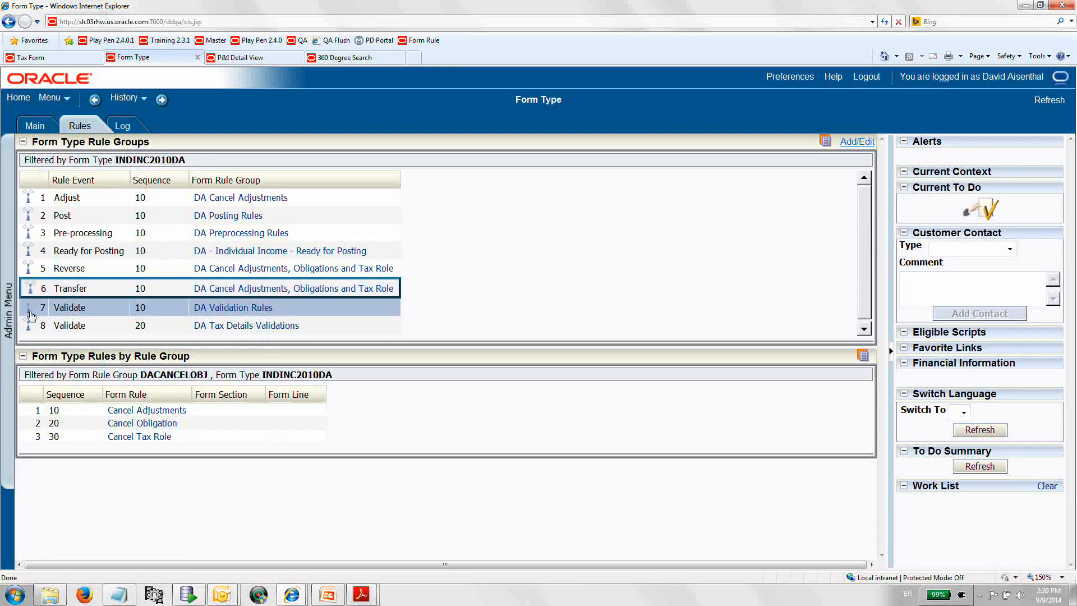
click(29, 312)
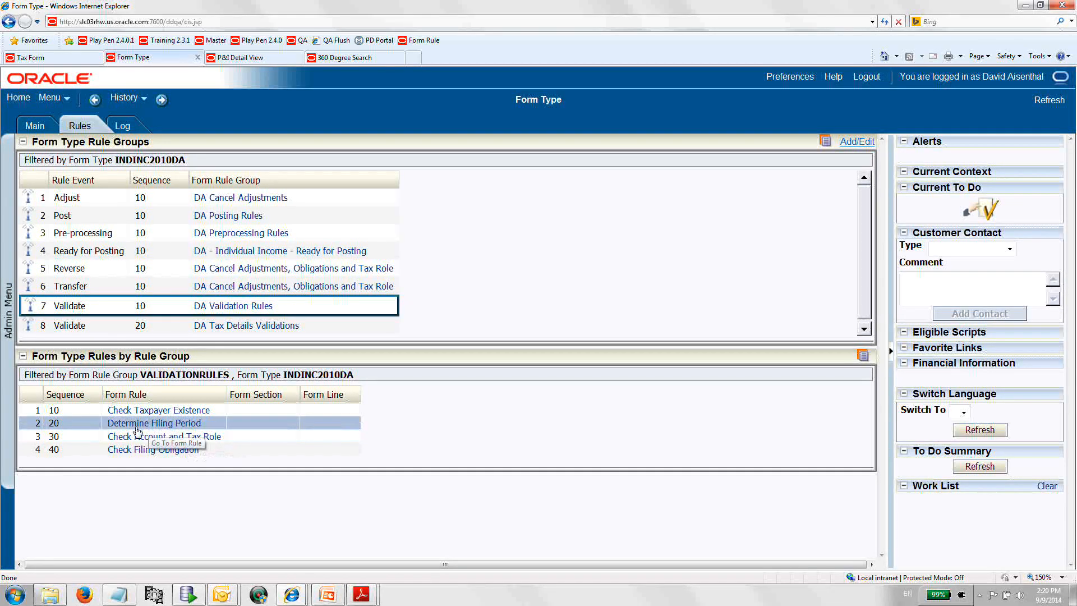
click(27, 236)
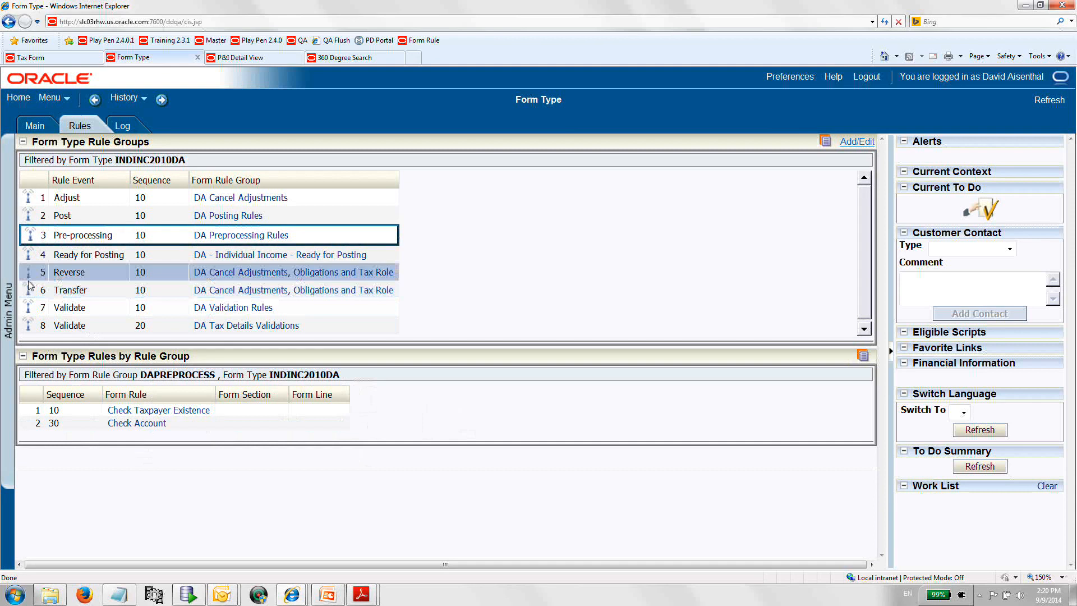
click(27, 309)
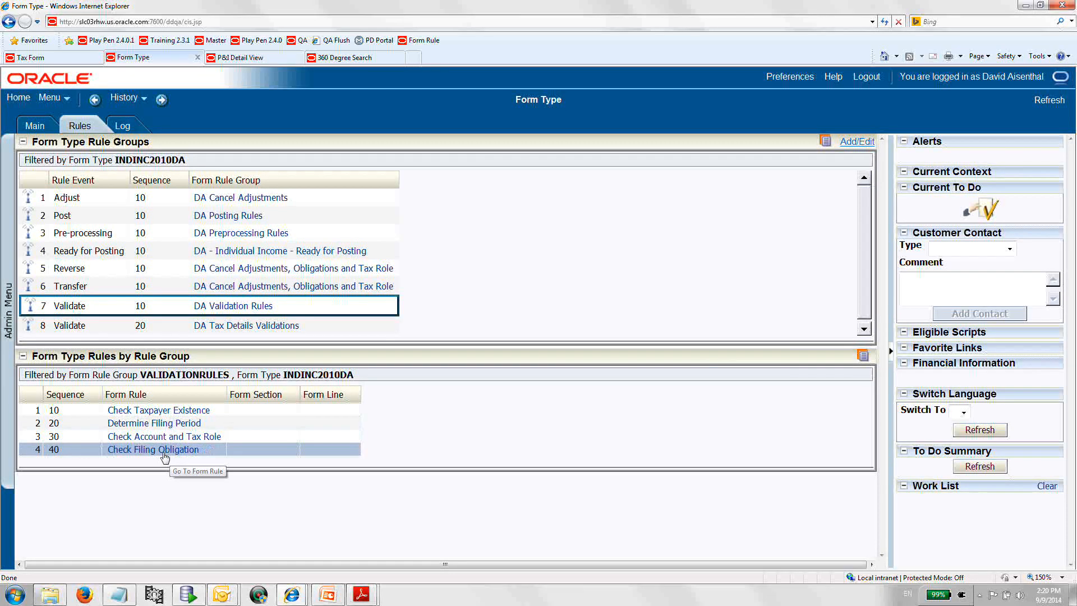
click(31, 328)
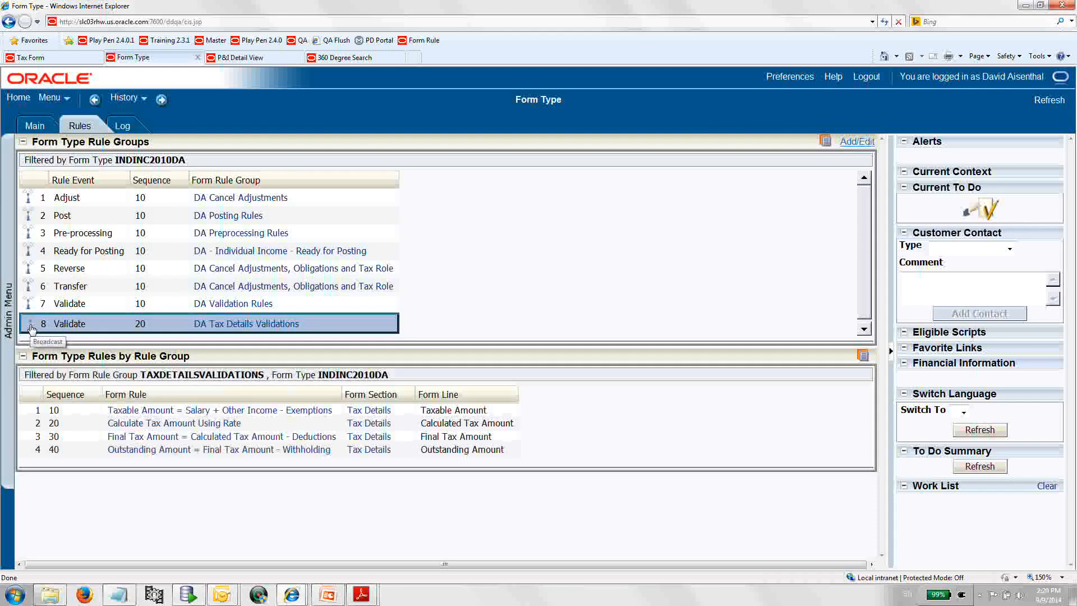